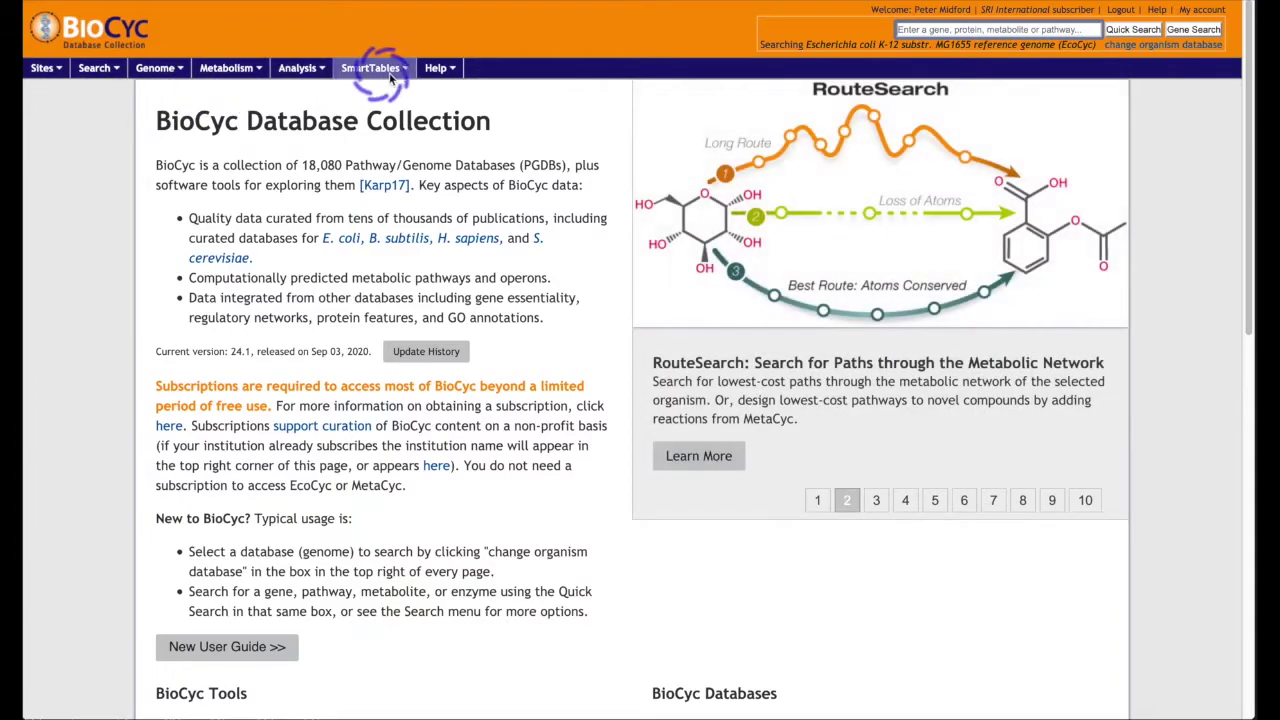
Step: Create a gene SmartTable from the uploaded file ecoli-feuer-toaerobic-significant.txt, treating its first line as column headers
{"action": "mouse_move", "coordinate": [397, 75]}
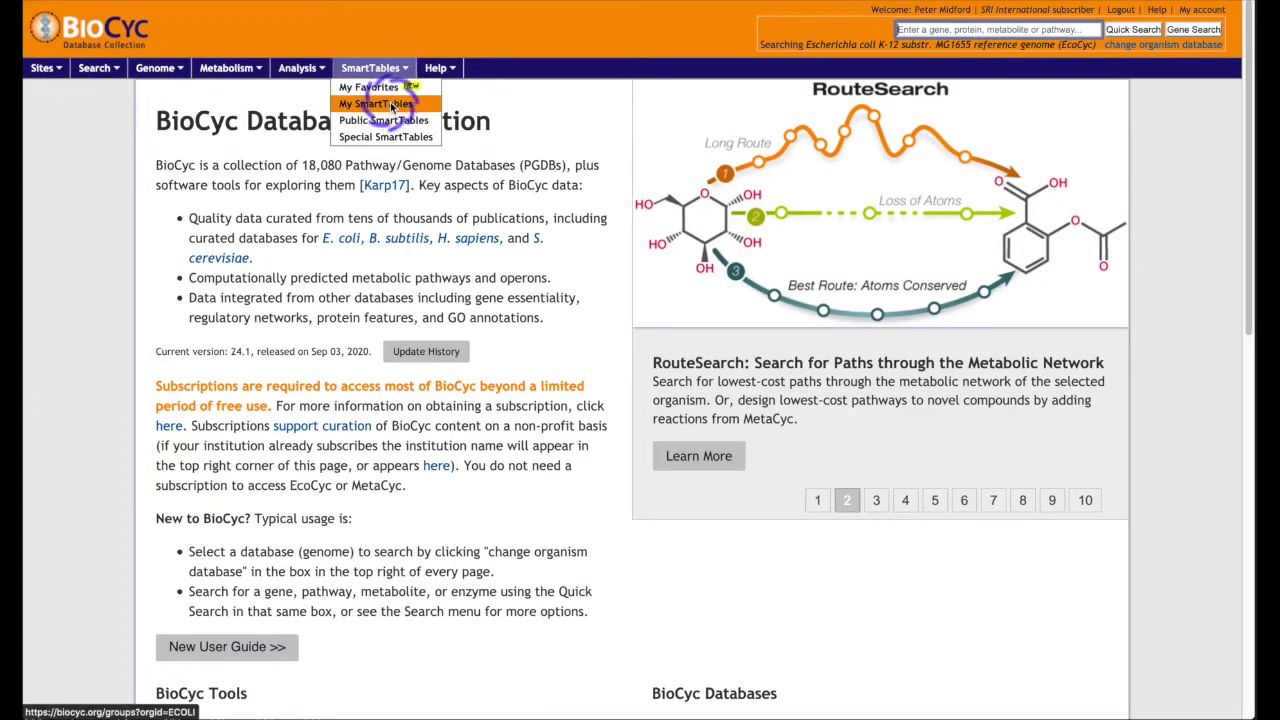
{"action": "left_click", "coordinate": [386, 103]}
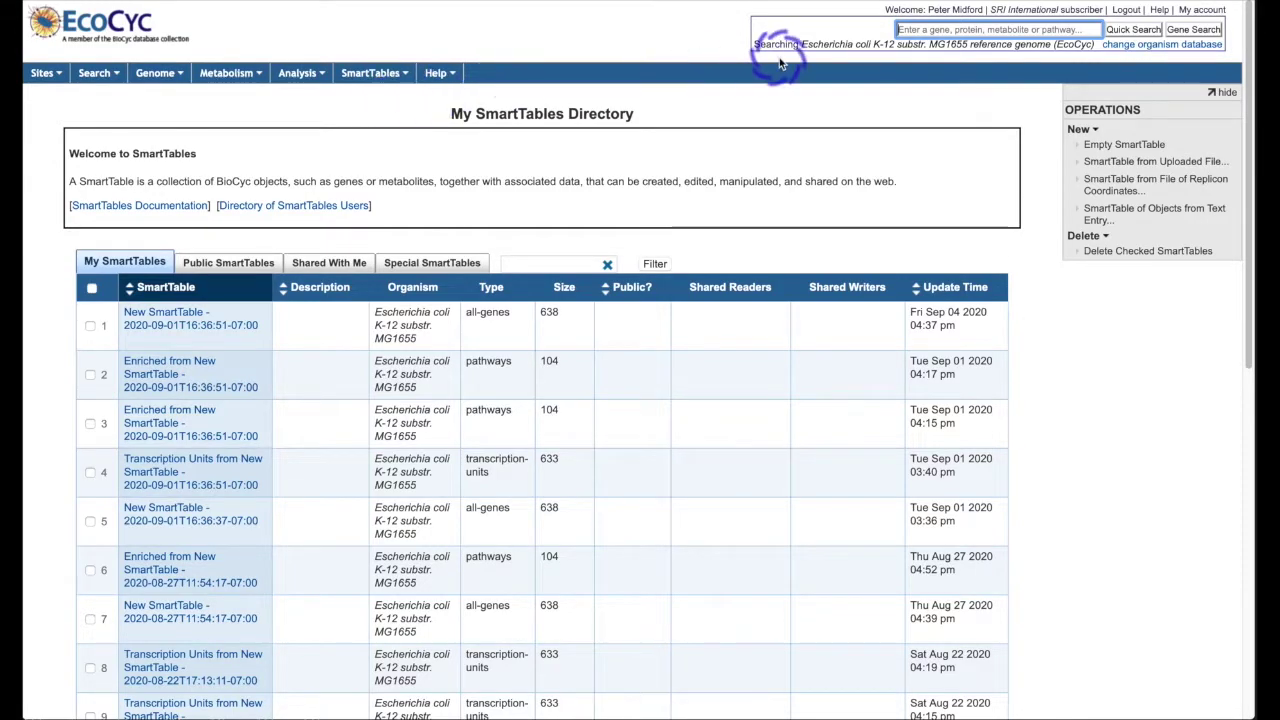
{"action": "left_click", "coordinate": [1118, 164]}
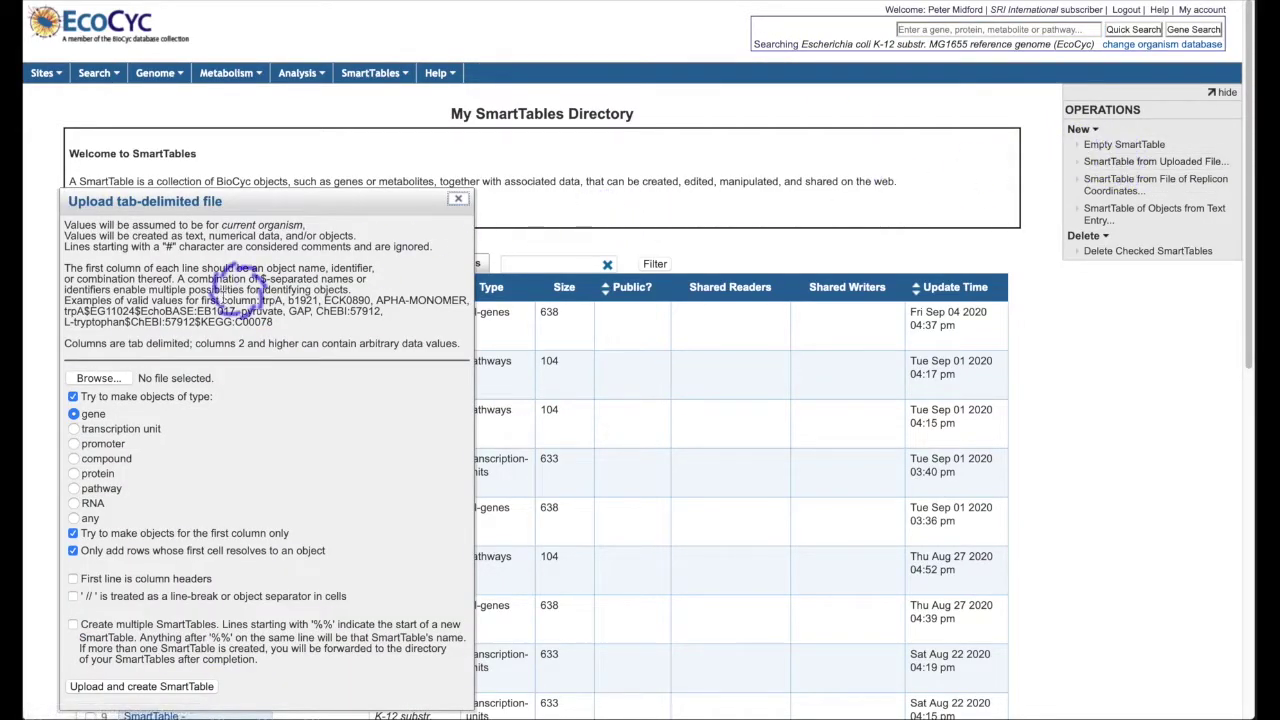
{"action": "left_click", "coordinate": [98, 378]}
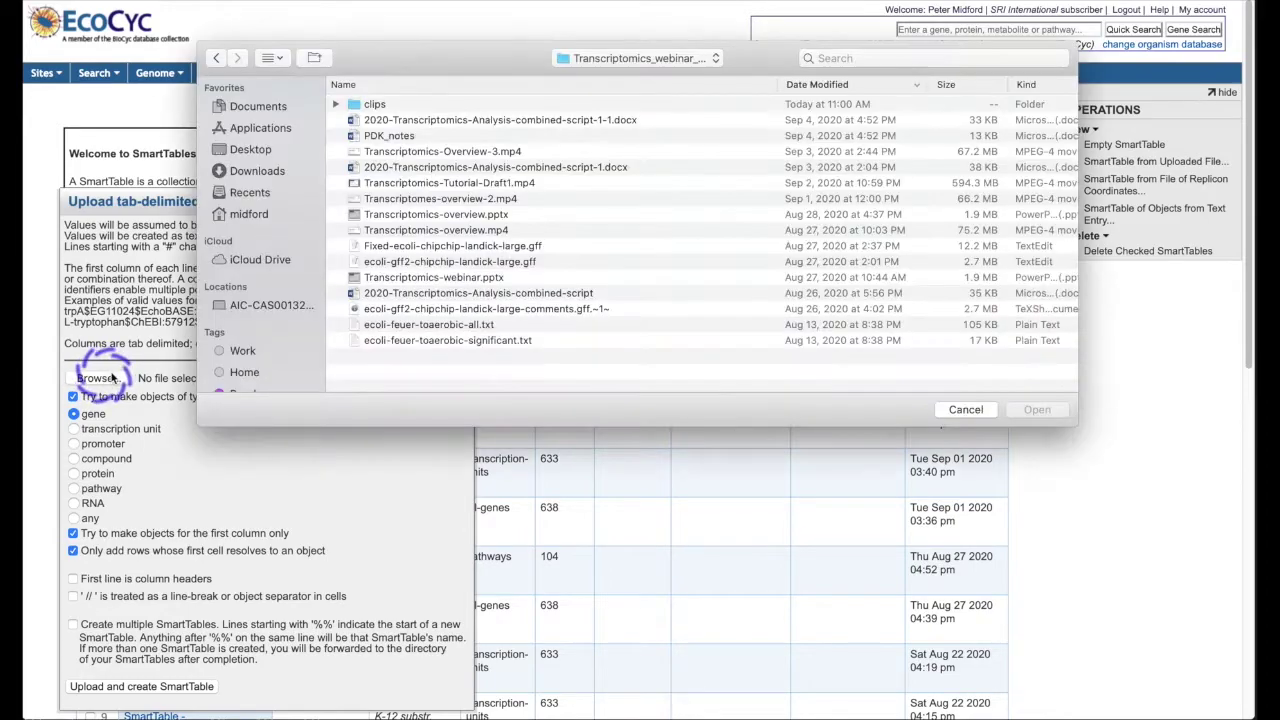
{"action": "left_click", "coordinate": [510, 340]}
{"action": "left_click", "coordinate": [1058, 411]}
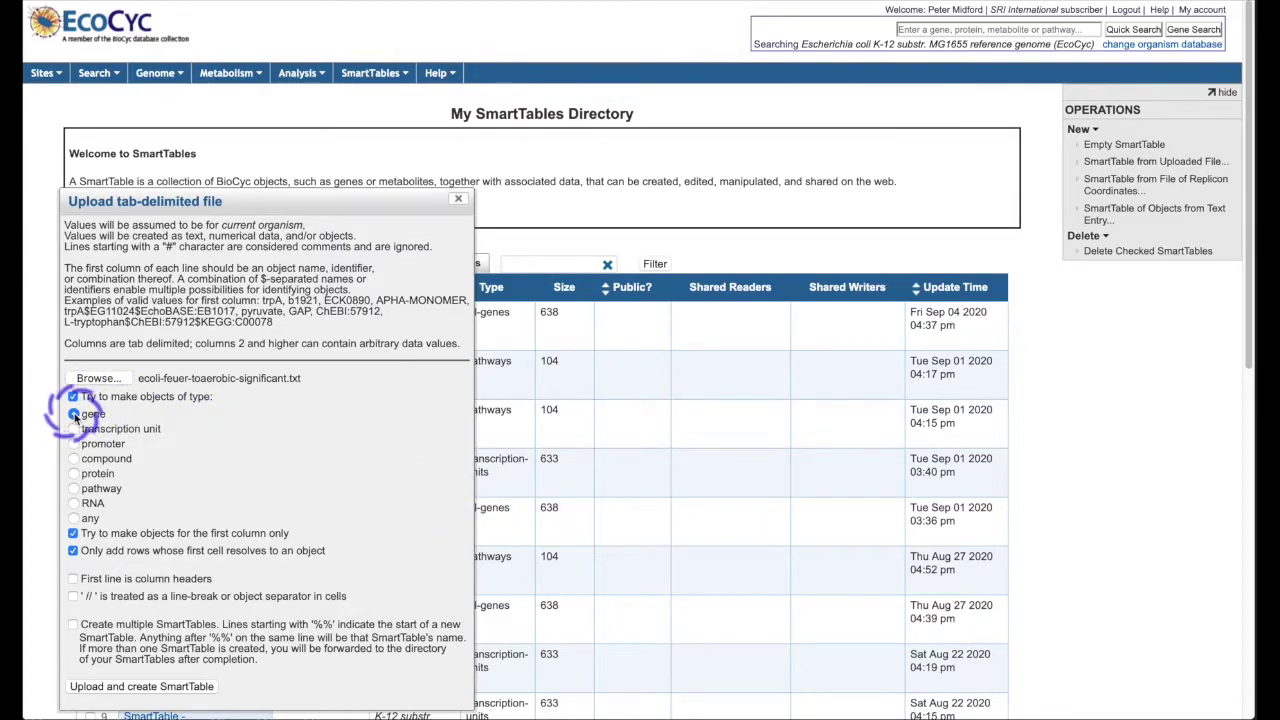
{"action": "left_click", "coordinate": [73, 579]}
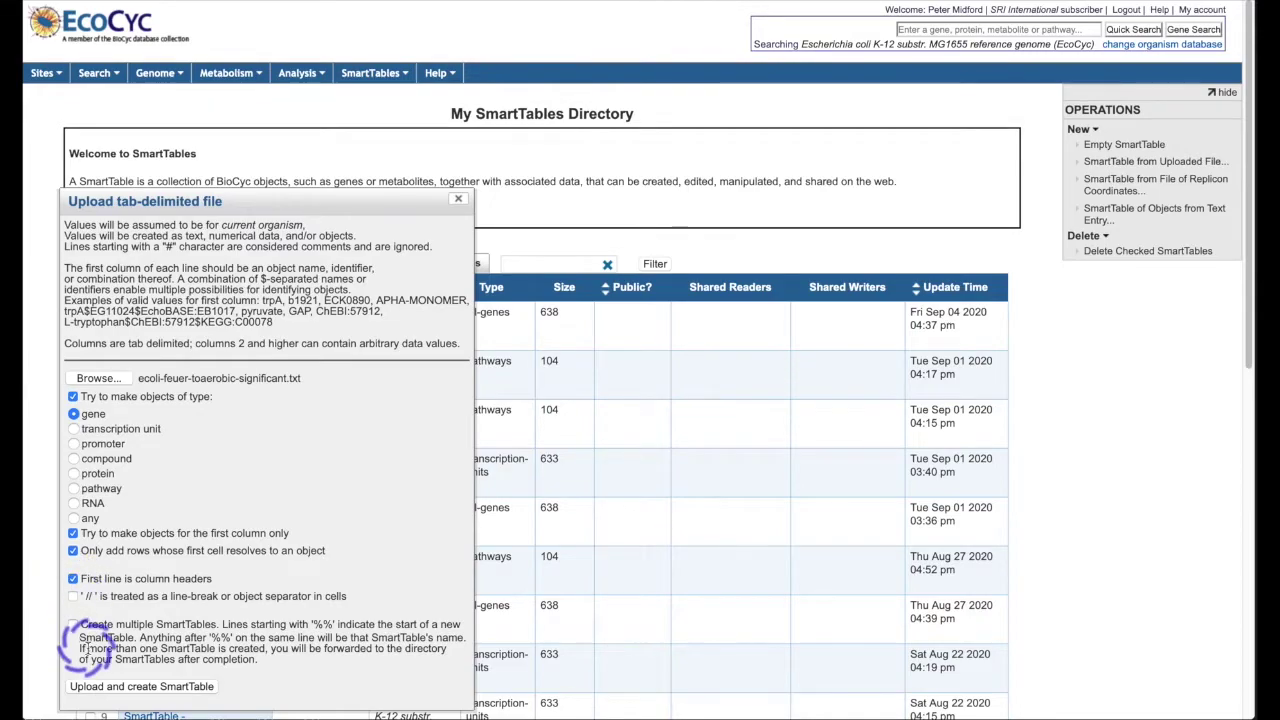
{"action": "left_click", "coordinate": [120, 688]}
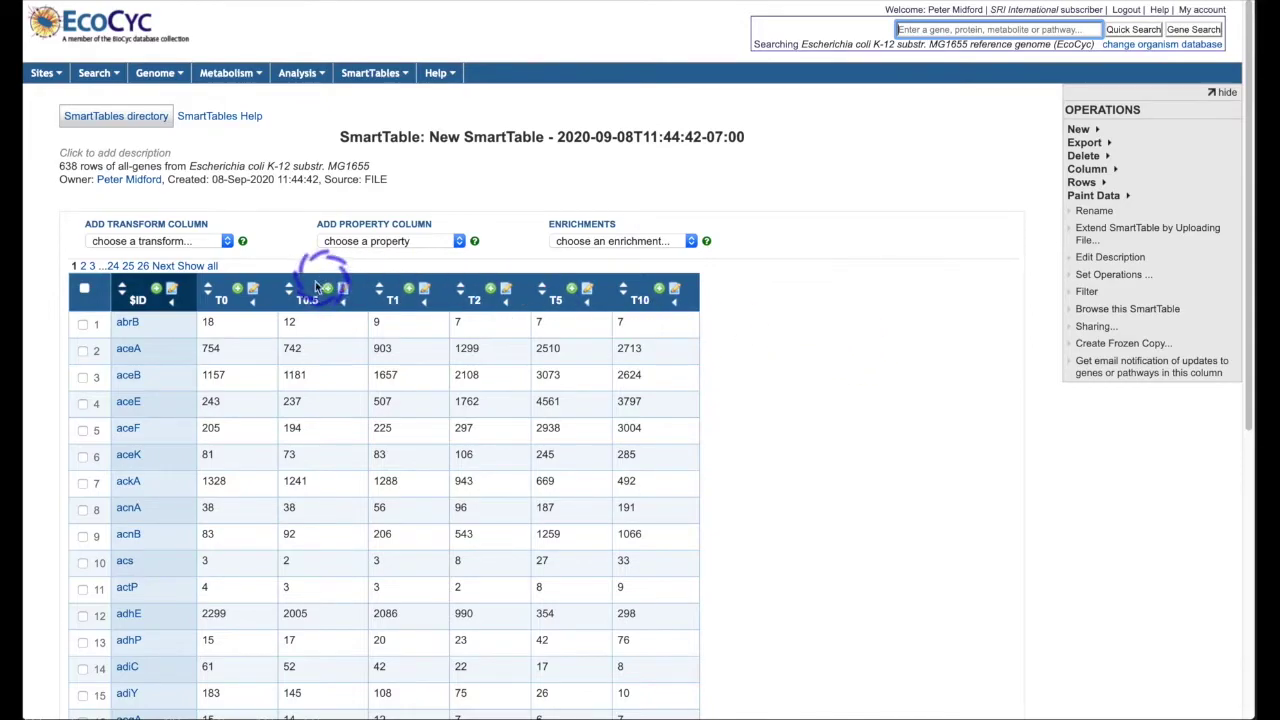
Step: Collapse the T0 to T10 data columns and add a Left-End-Position property column
{"action": "left_click", "coordinate": [253, 305]}
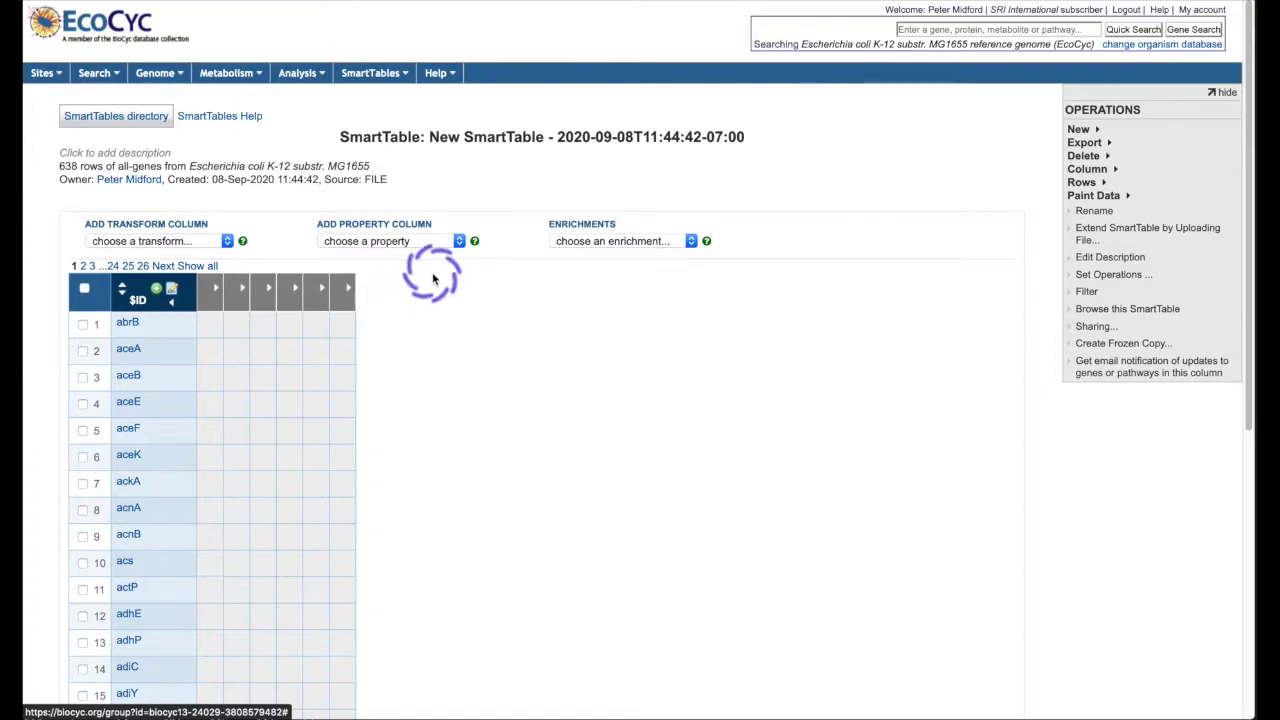
{"action": "left_click", "coordinate": [459, 242]}
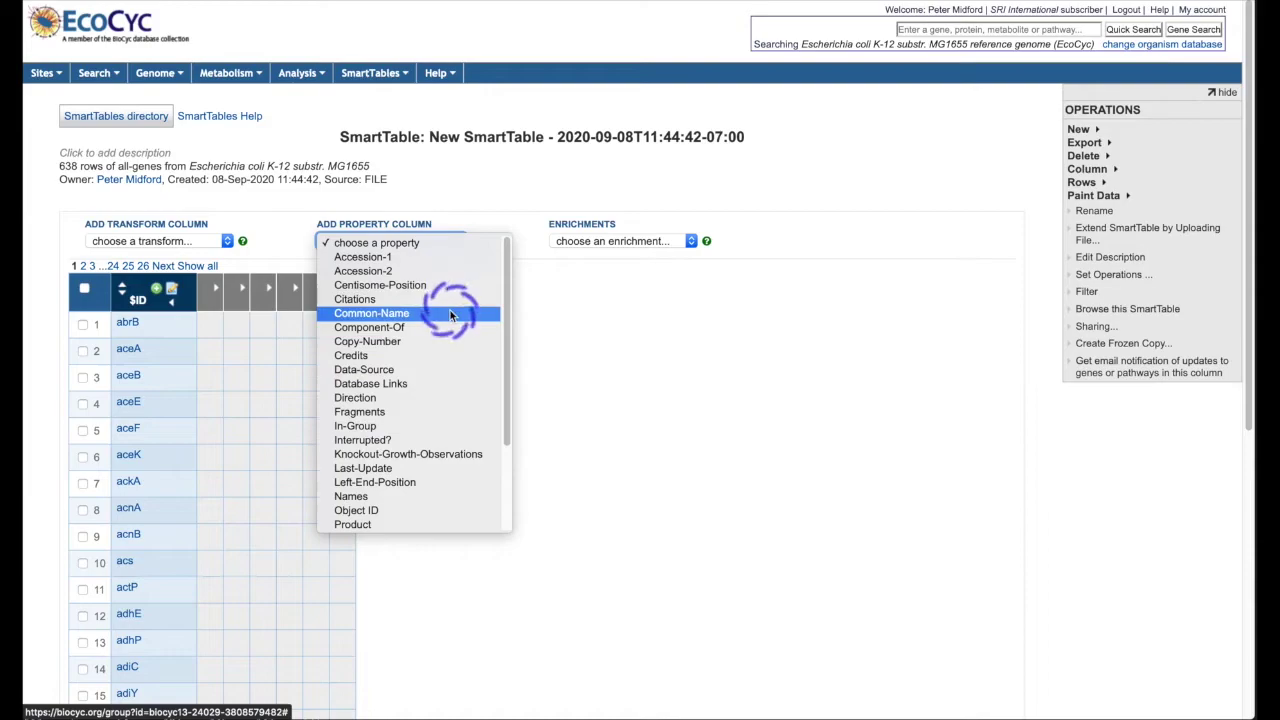
{"action": "left_click", "coordinate": [429, 482]}
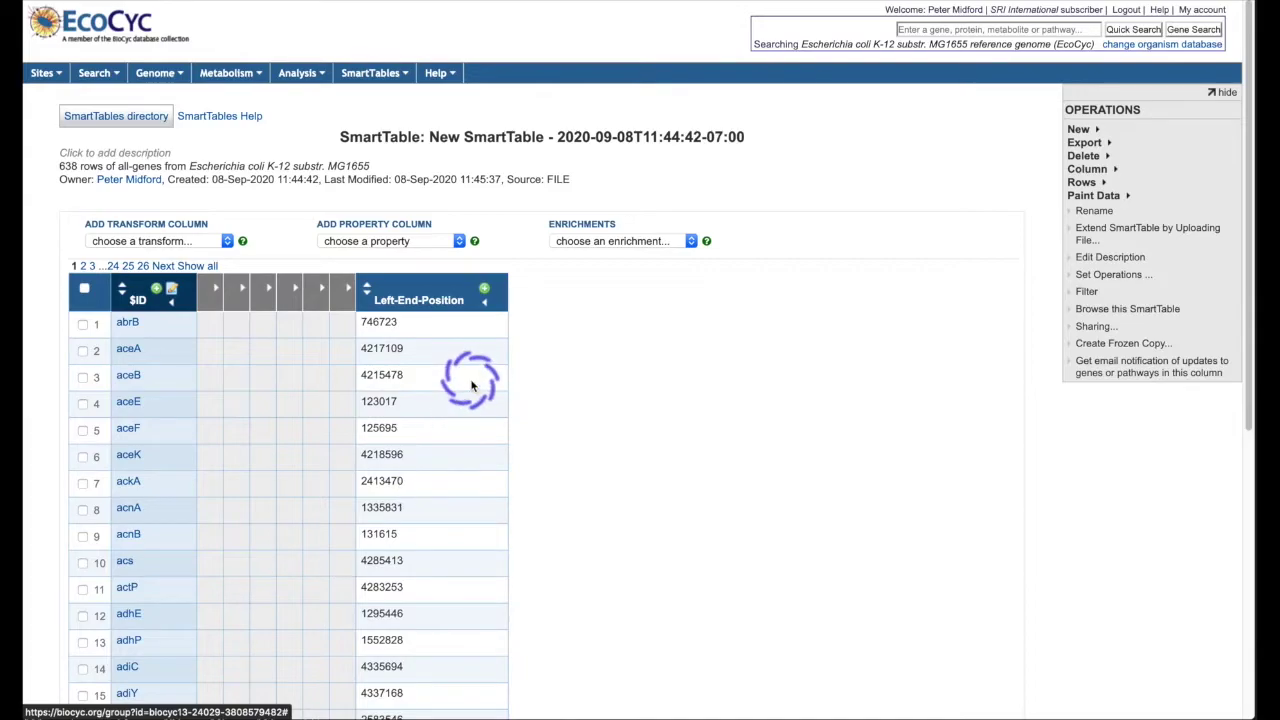
Step: Add a Product property column for the genes in the SmartTable
{"action": "left_click", "coordinate": [459, 241]}
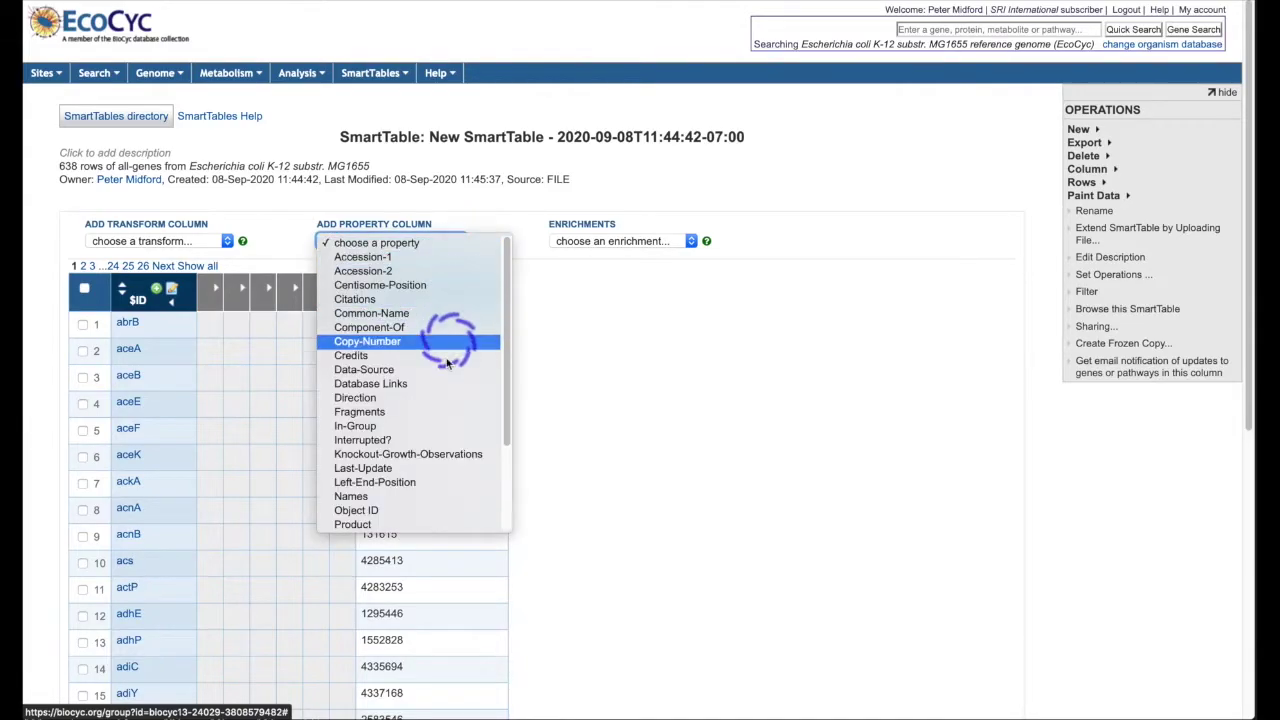
{"action": "scroll", "coordinate": [446, 365], "scroll_direction": "down", "scroll_amount": 1}
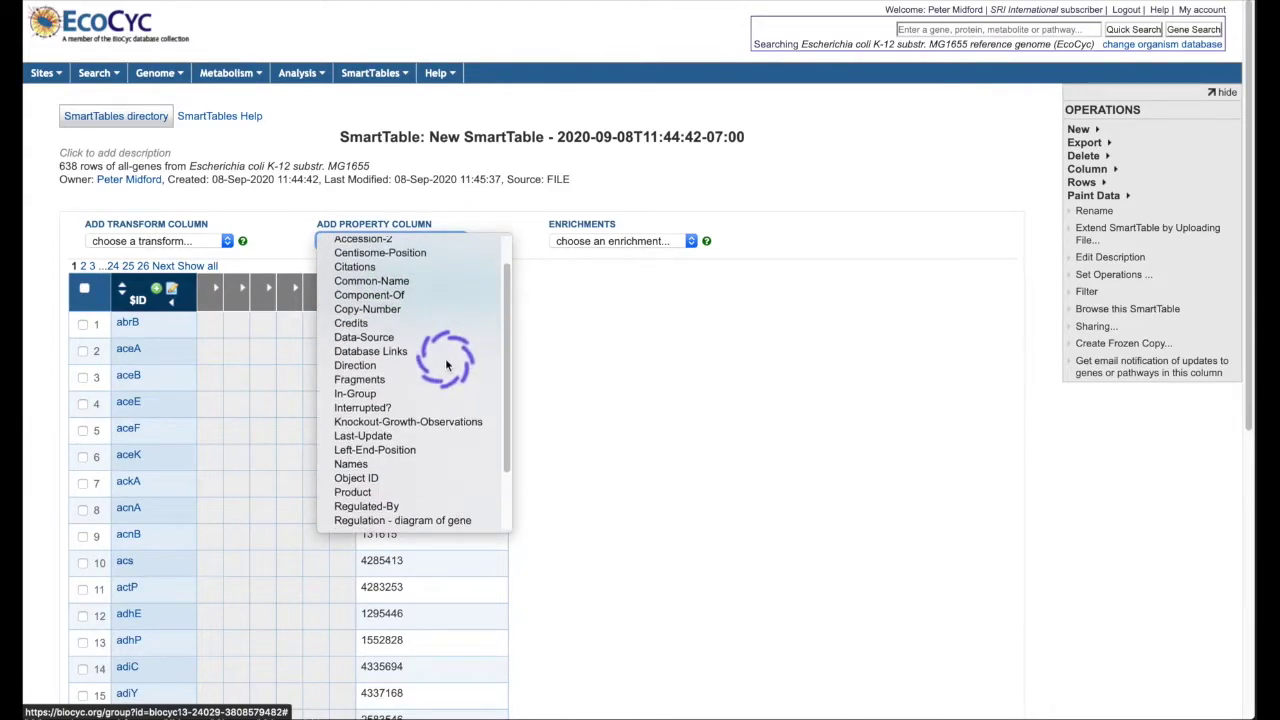
{"action": "left_click", "coordinate": [430, 492]}
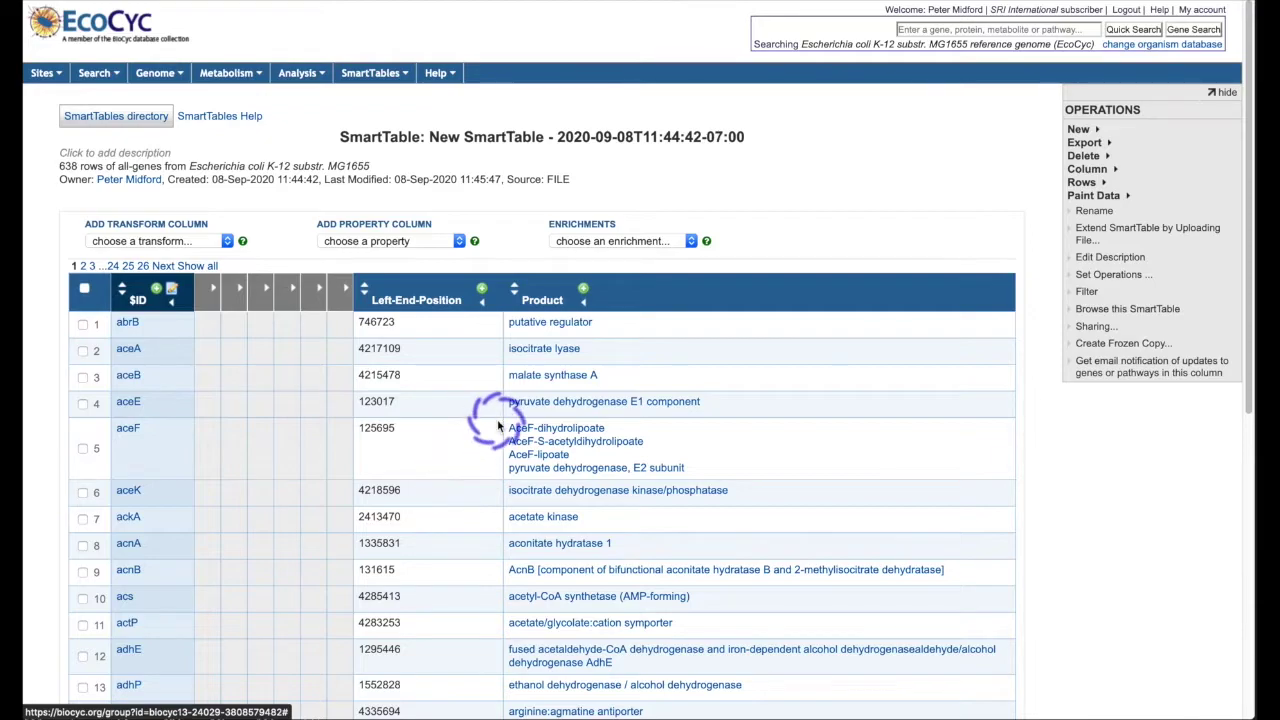
Step: Add a "Regulation - diagram of gene" property column and collapse the Product column
{"action": "left_click", "coordinate": [458, 241]}
{"action": "scroll", "coordinate": [423, 451], "scroll_direction": "down", "scroll_amount": 3}
{"action": "left_click", "coordinate": [423, 451]}
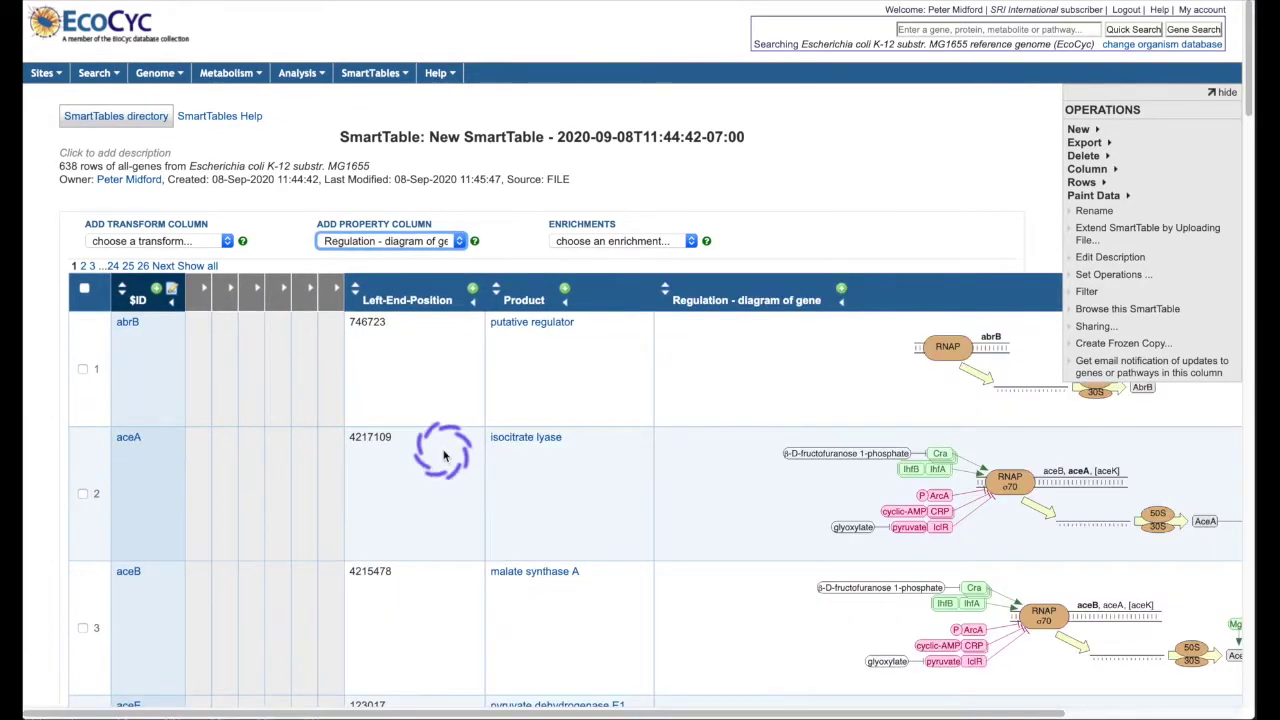
{"action": "left_click", "coordinate": [565, 305]}
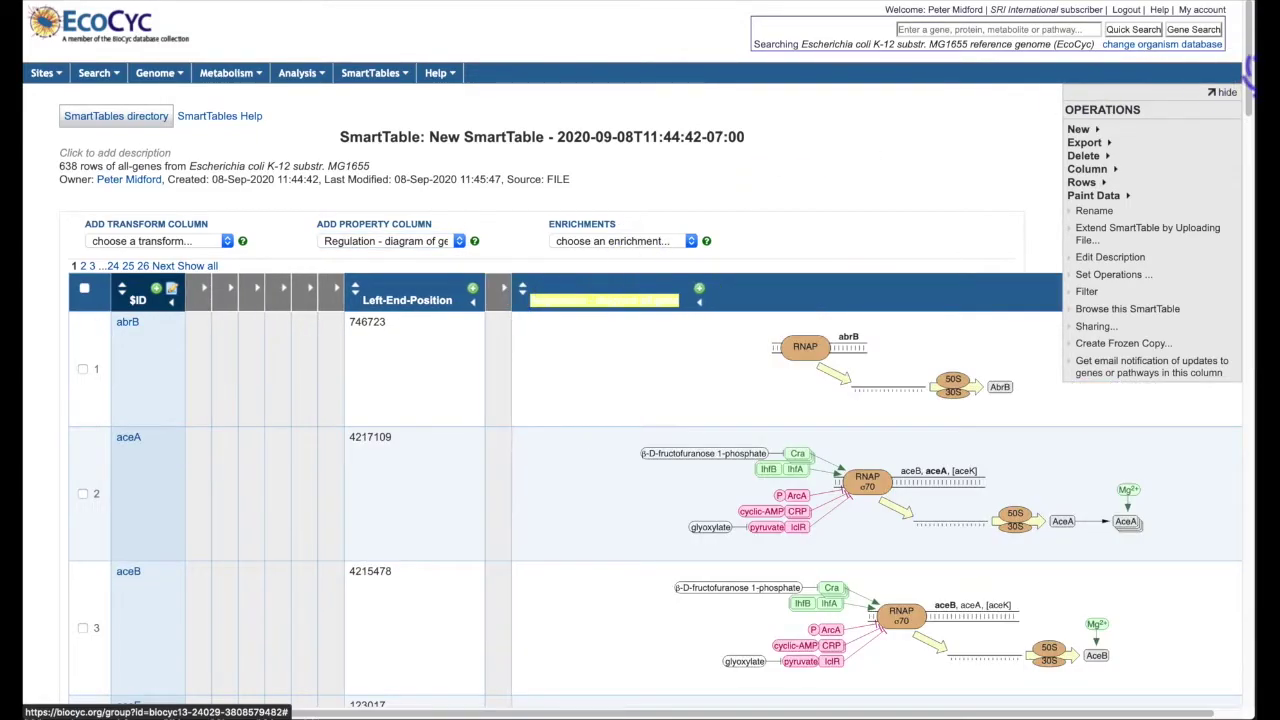
Step: Hide the operations list and add a "Regulation - direct regulators of gene" transform column
{"action": "left_click", "coordinate": [1244, 94]}
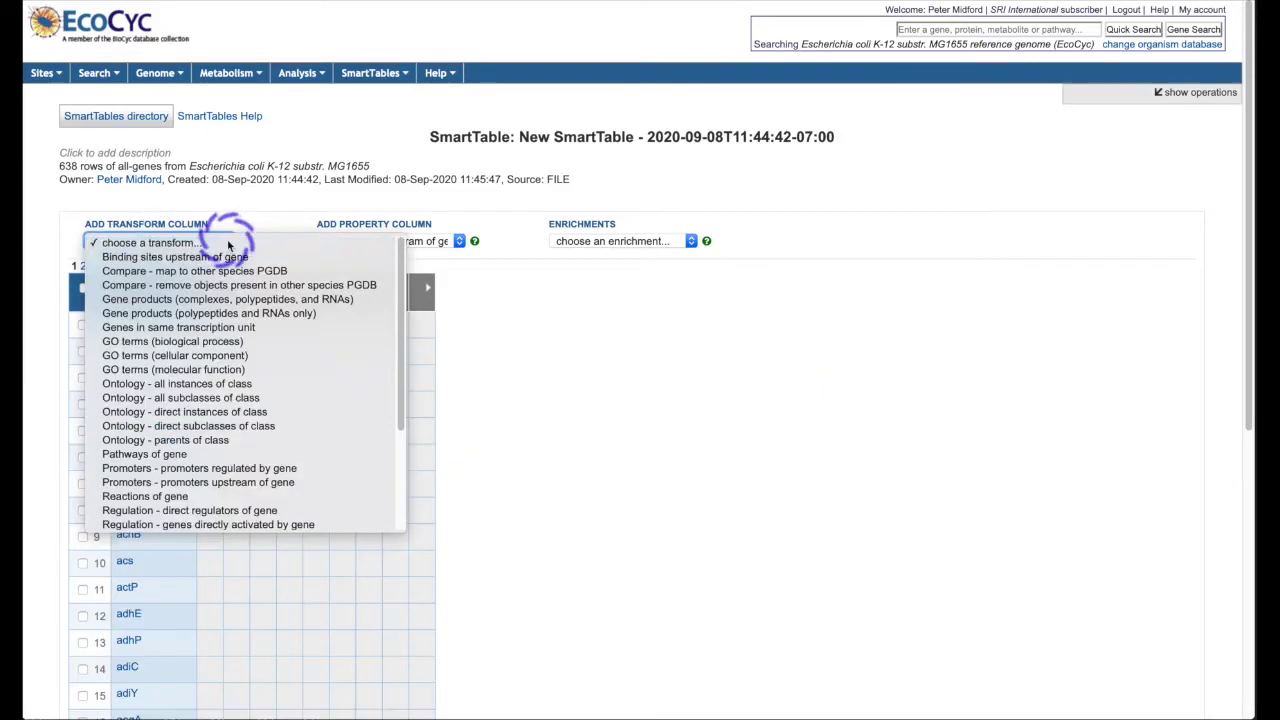
{"action": "left_click", "coordinate": [228, 244]}
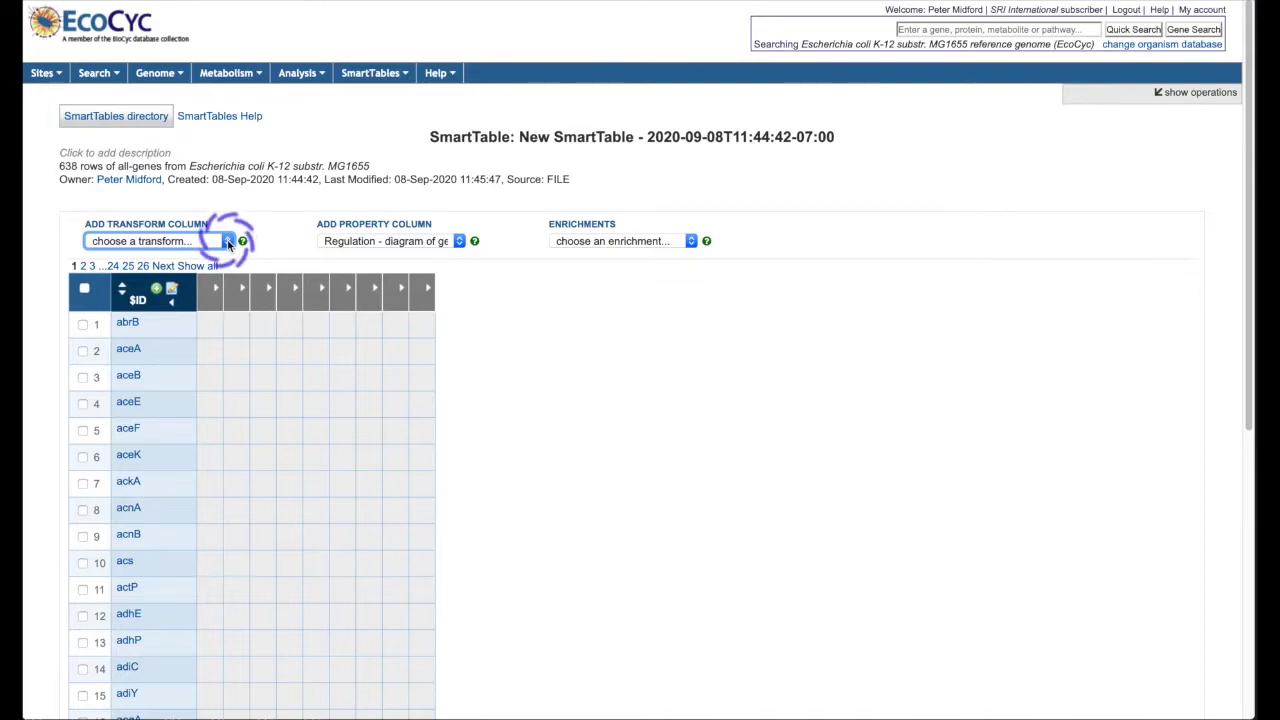
{"action": "left_click", "coordinate": [228, 244]}
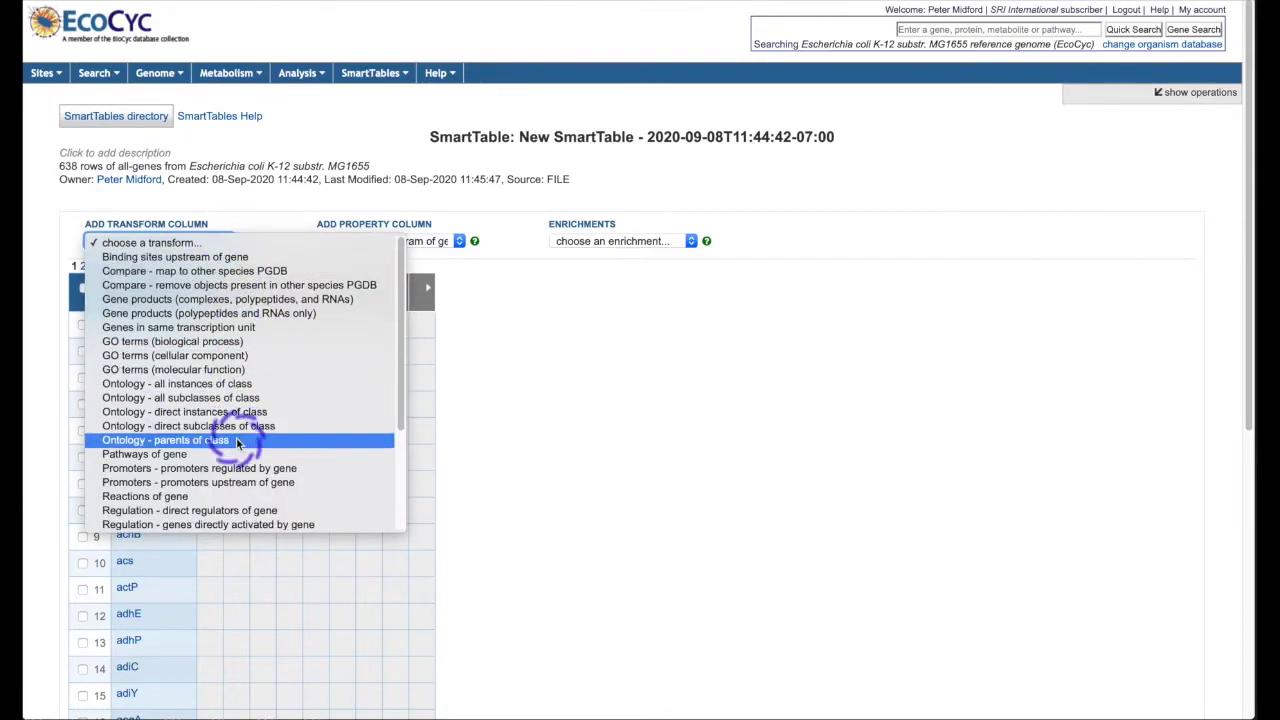
{"action": "left_click", "coordinate": [240, 511]}
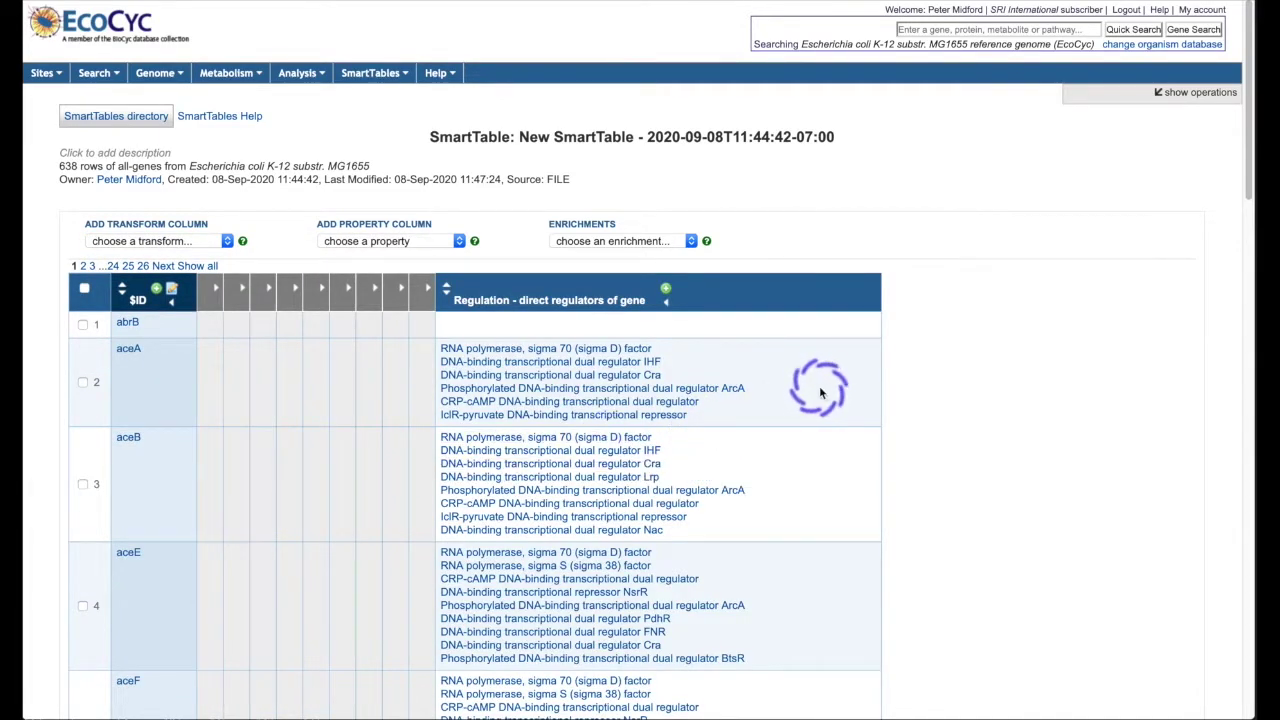
Step: Create a new SmartTable from the direct regulators column and return to the source gene SmartTable
{"action": "left_click", "coordinate": [666, 290]}
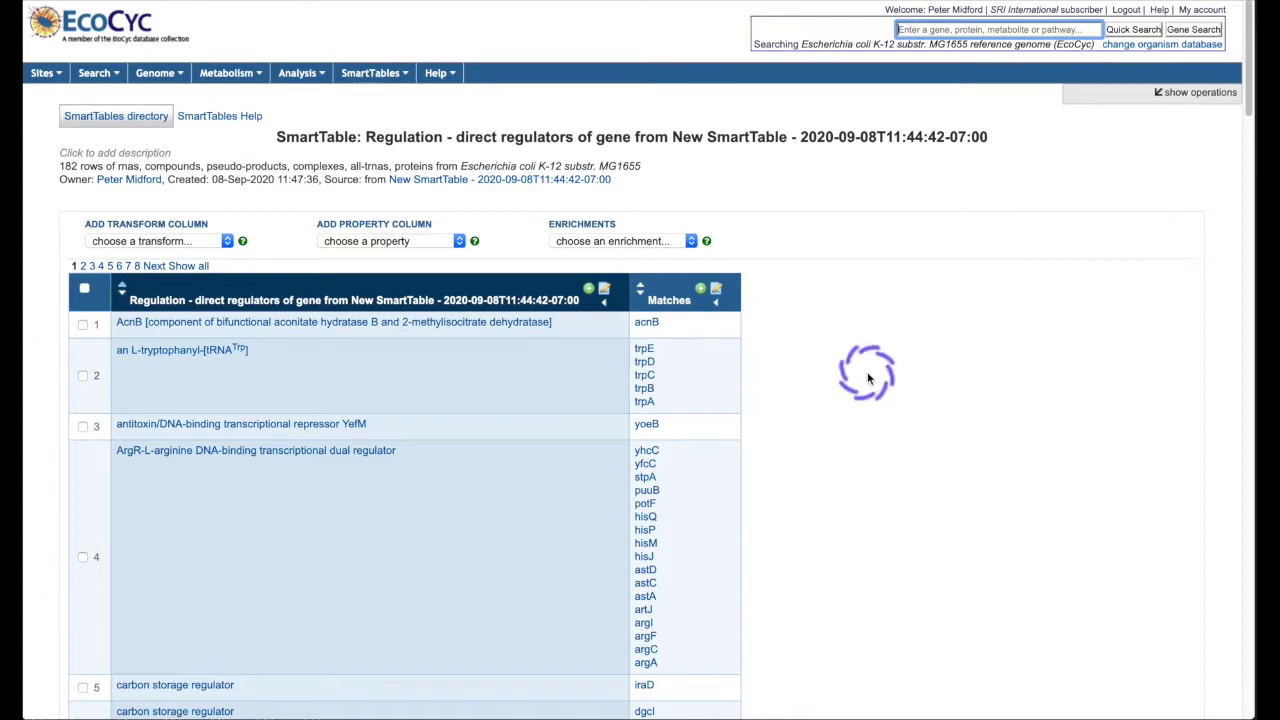
{"action": "left_click", "coordinate": [521, 180]}
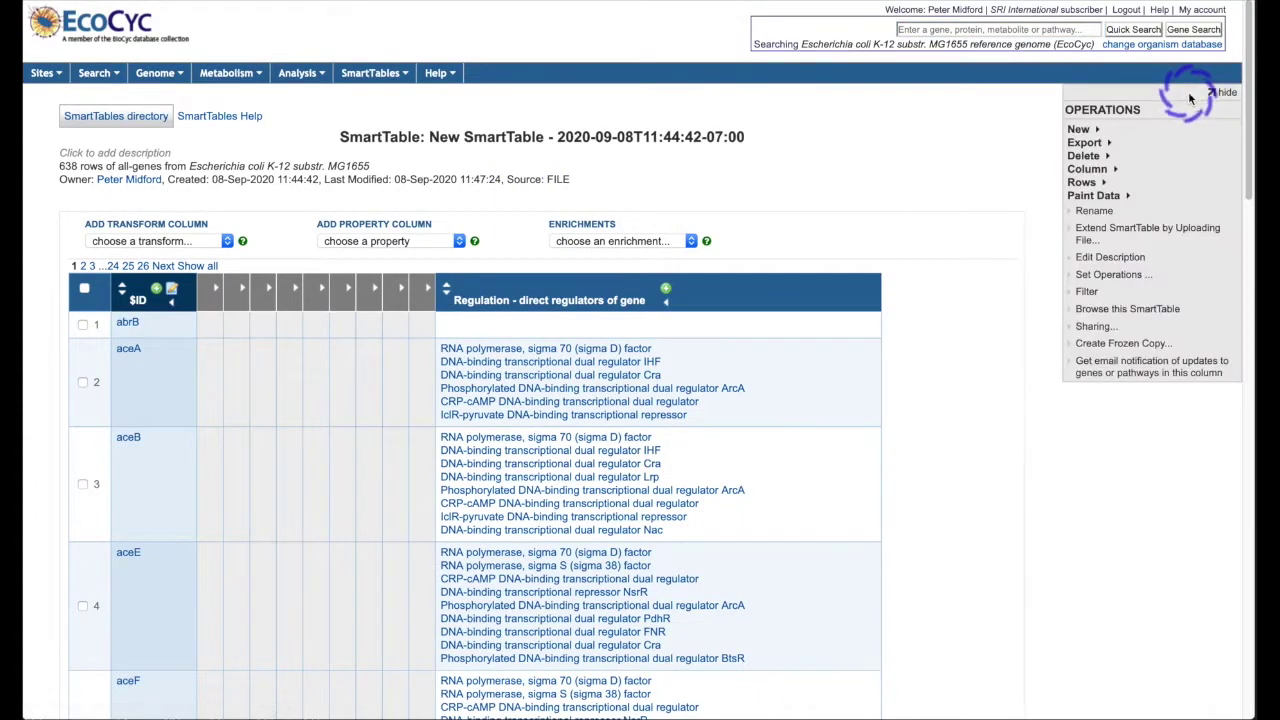
Step: Paint the gene SmartTable's data on the Cellular Overview
{"action": "left_click", "coordinate": [1090, 196]}
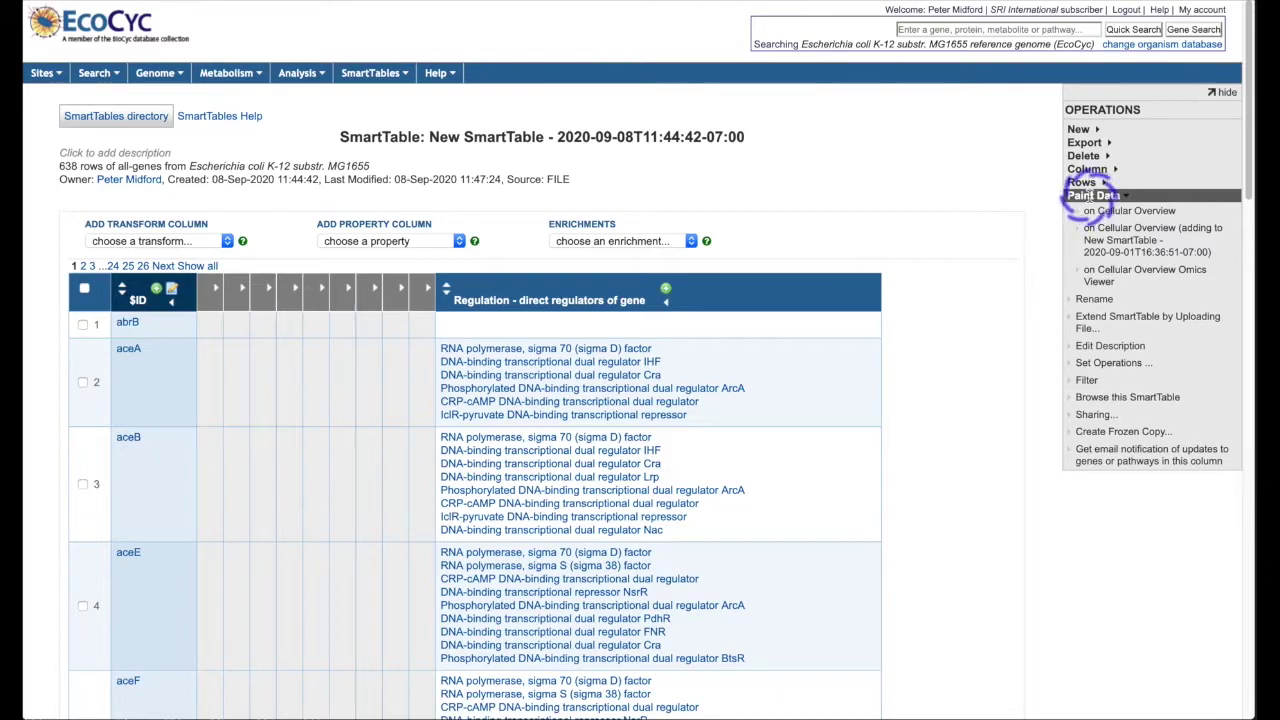
{"action": "left_click", "coordinate": [1098, 216]}
{"action": "left_click", "coordinate": [1097, 214]}
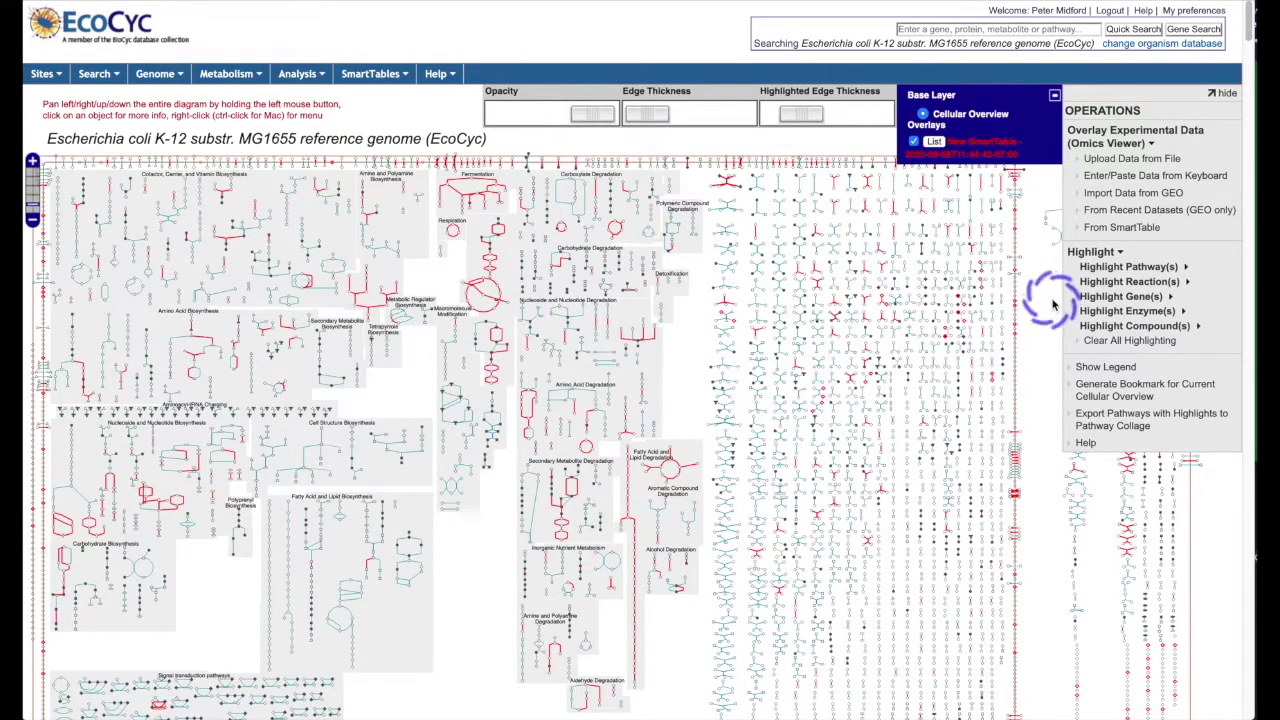
Step: Examine the highlighted reactions of the mixed acid fermentation pathway in the Cellular Overview
{"action": "left_click_drag", "start_coordinate": [480, 243], "coordinate": [465, 420]}
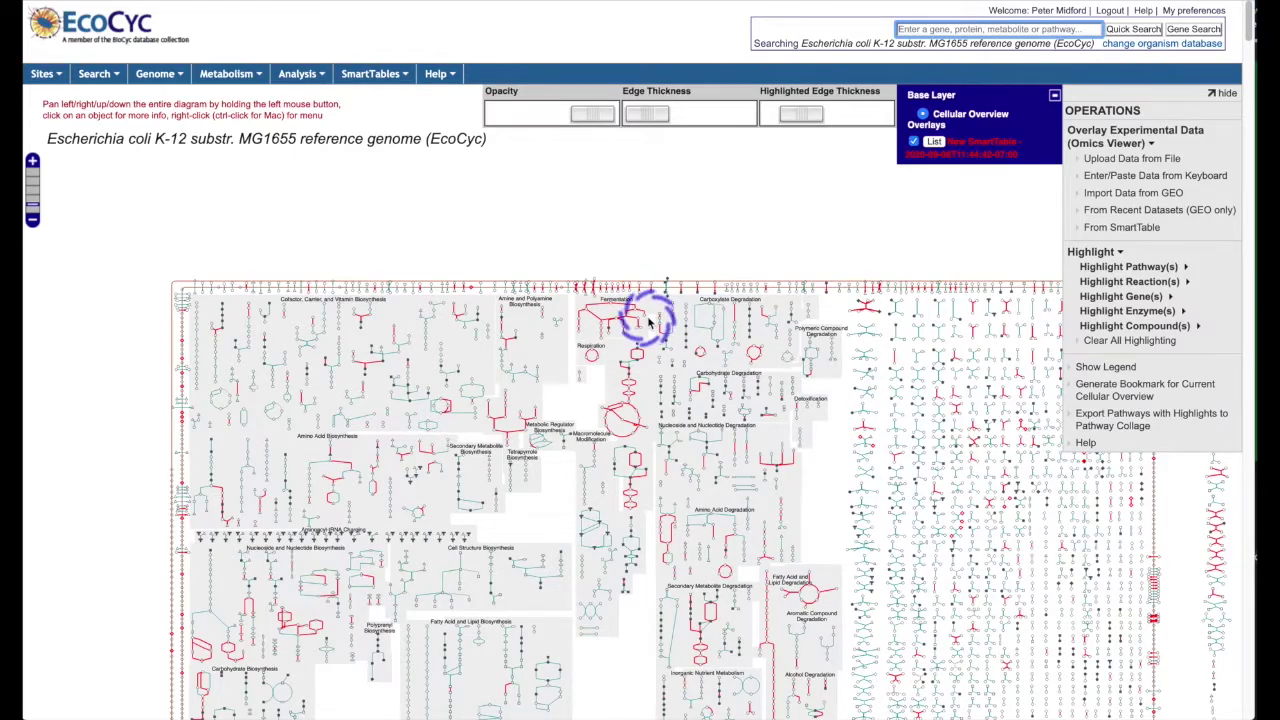
{"action": "scroll", "coordinate": [650, 320], "scroll_direction": "down", "scroll_amount": 1}
{"action": "scroll", "coordinate": [648, 322], "scroll_direction": "up", "scroll_amount": 5}
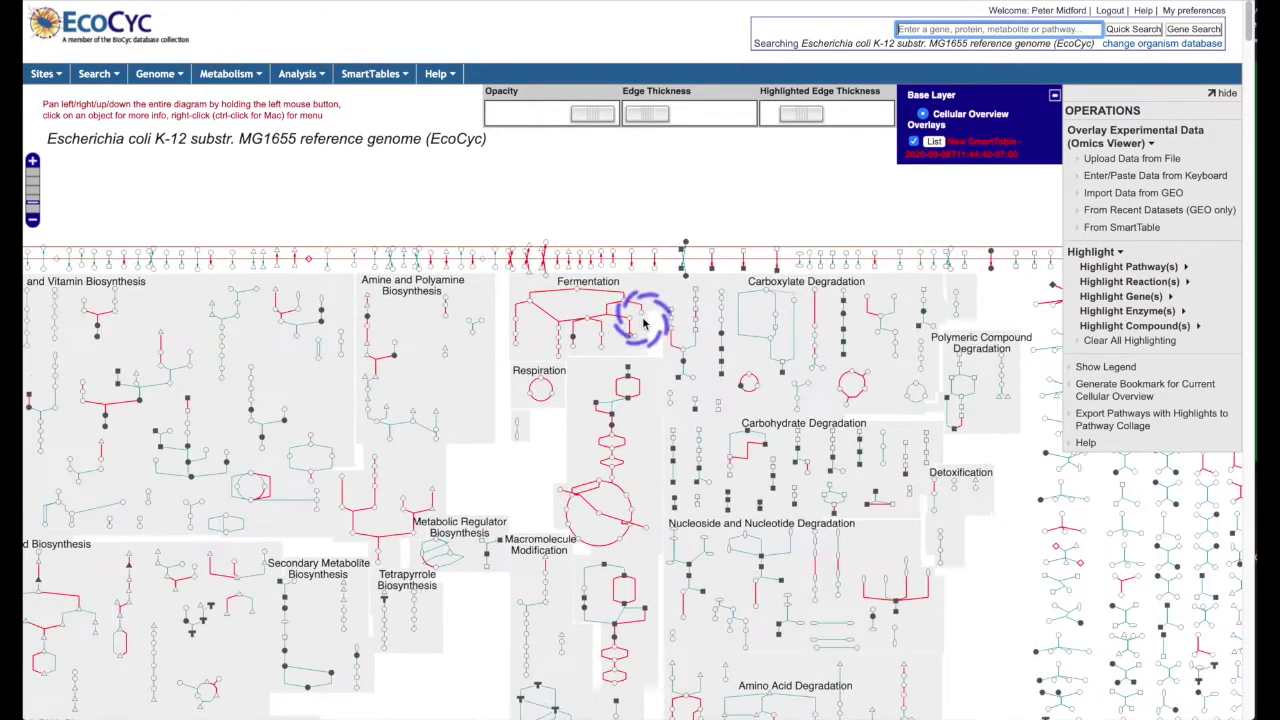
{"action": "scroll", "coordinate": [643, 322], "scroll_direction": "up", "scroll_amount": 4}
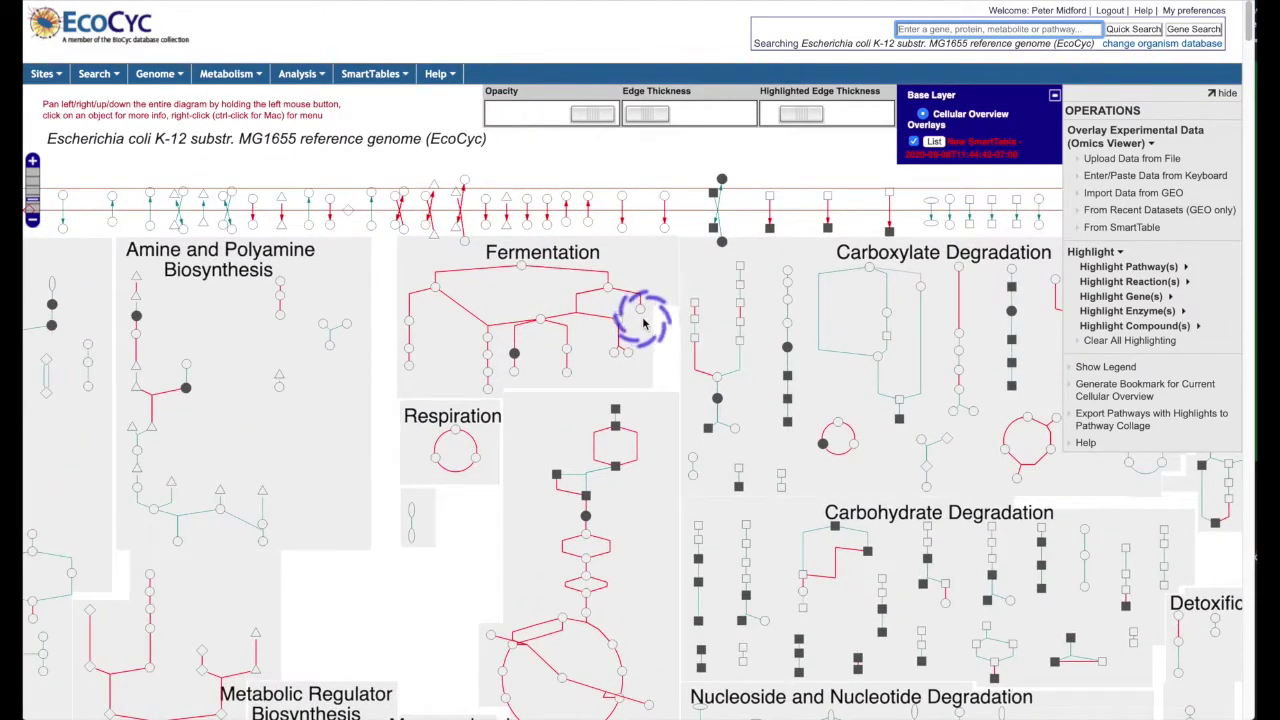
{"action": "scroll", "coordinate": [643, 322], "scroll_direction": "up", "scroll_amount": 5}
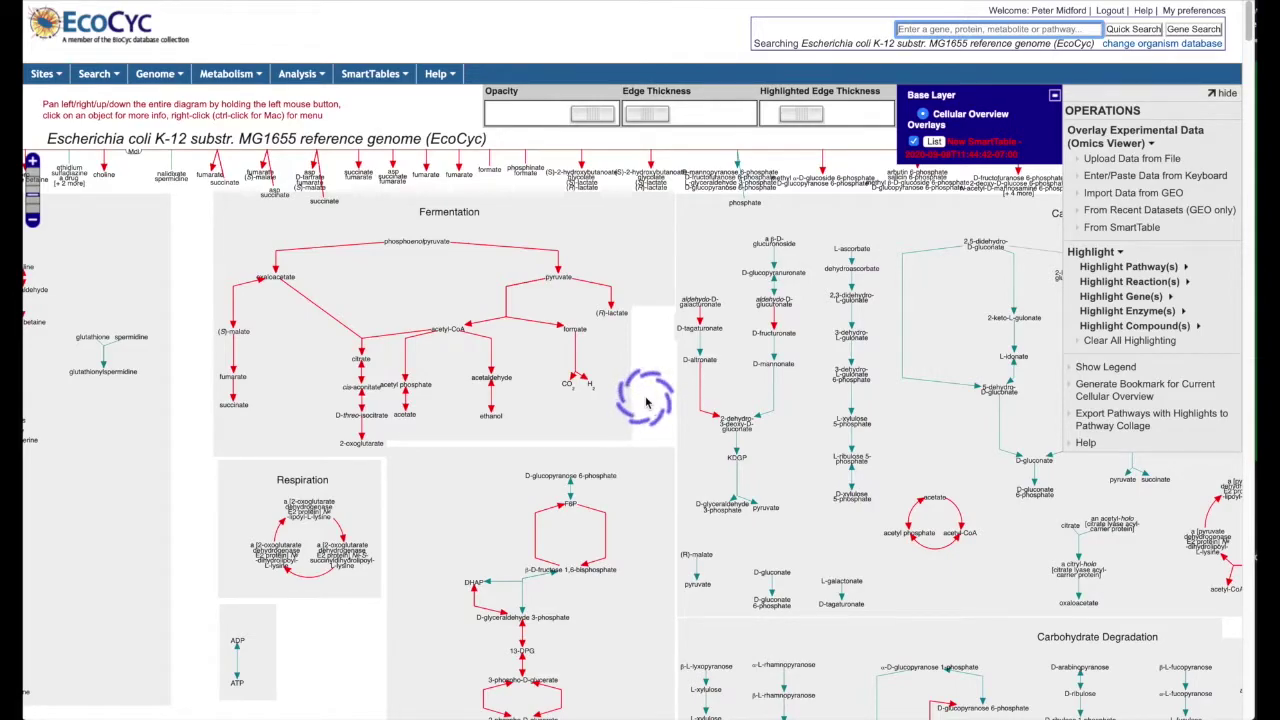
{"action": "scroll", "coordinate": [645, 400], "scroll_direction": "up", "scroll_amount": 3}
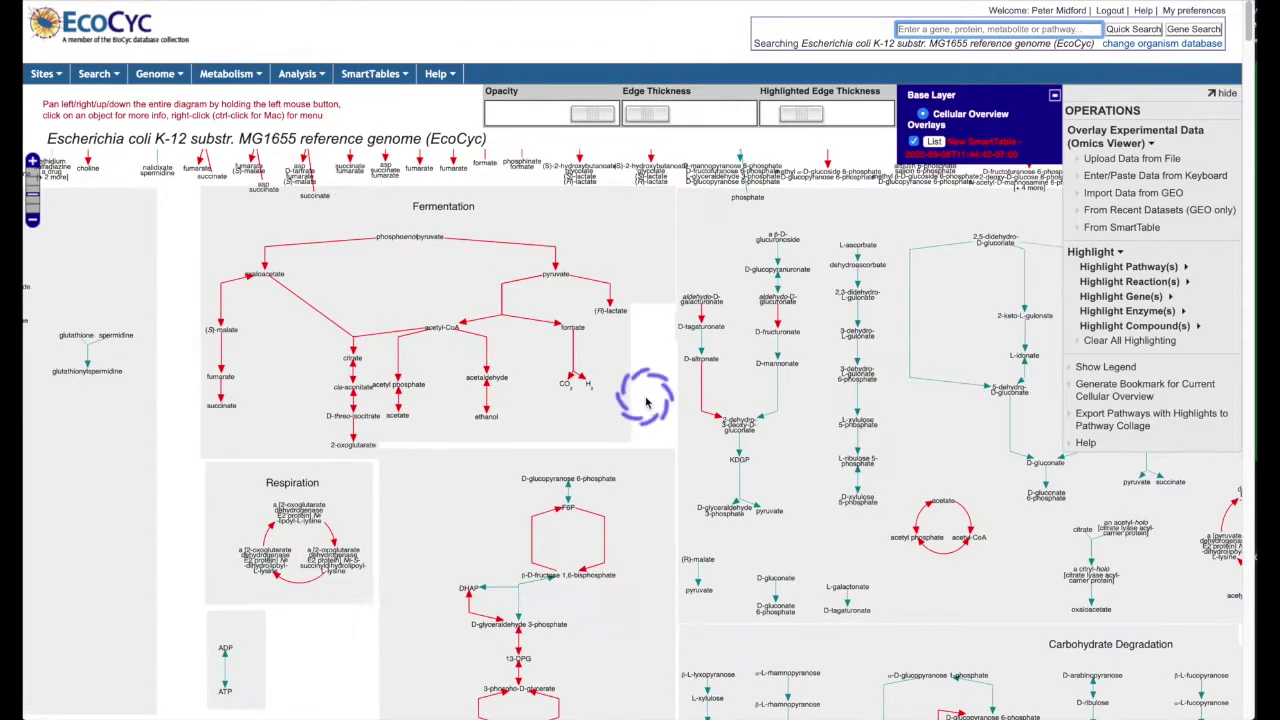
{"action": "scroll", "coordinate": [645, 400], "scroll_direction": "up", "scroll_amount": 3}
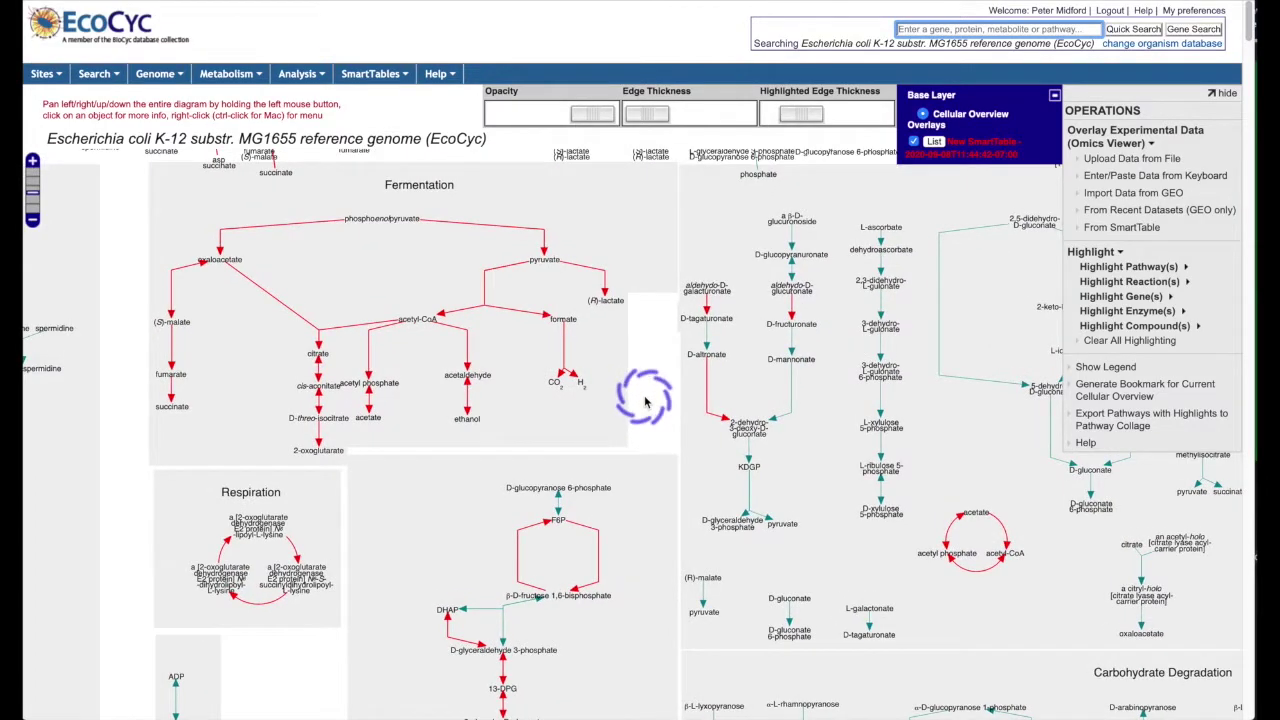
{"action": "scroll", "coordinate": [645, 400], "scroll_direction": "up", "scroll_amount": 3}
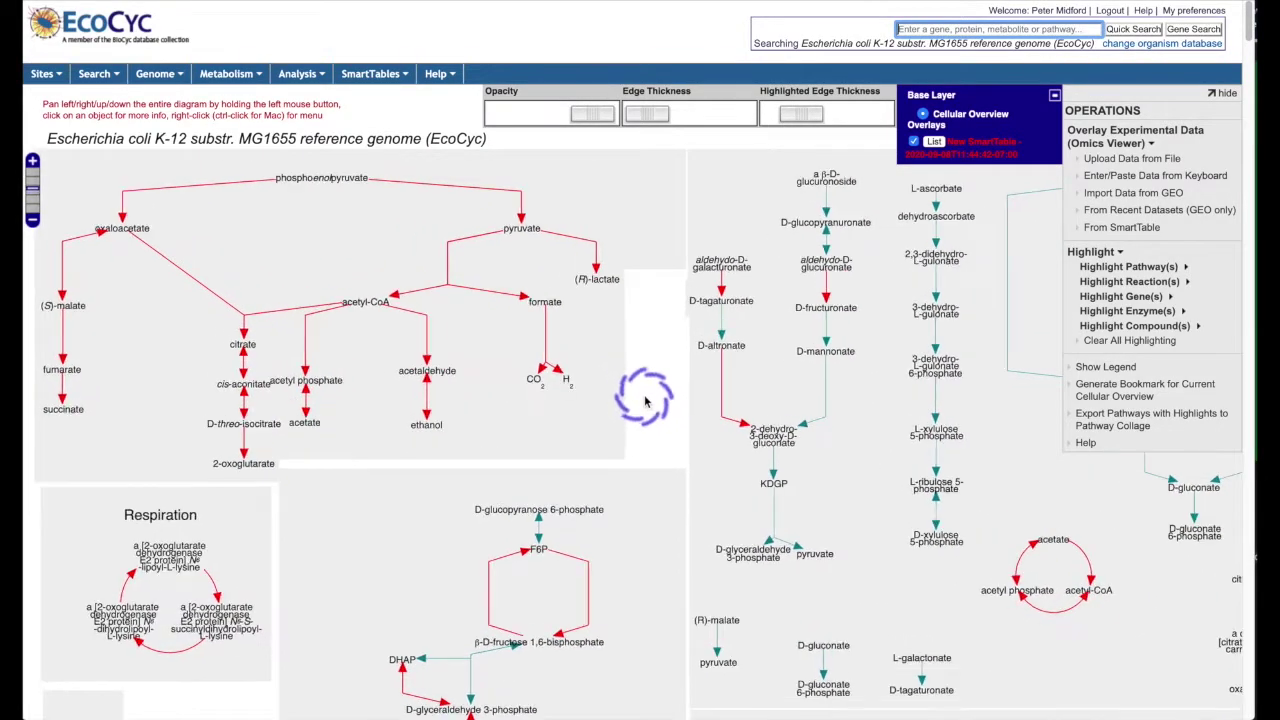
{"action": "scroll", "coordinate": [645, 400], "scroll_direction": "up", "scroll_amount": 1}
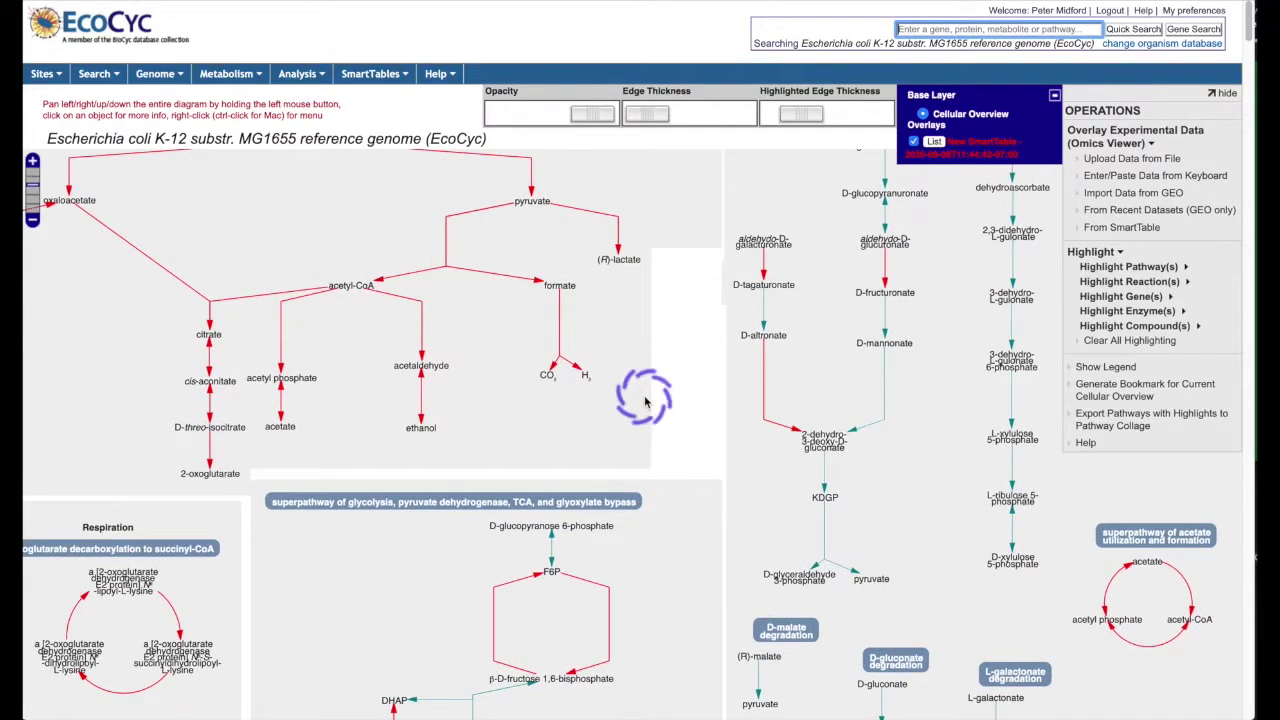
{"action": "left_click_drag", "start_coordinate": [634, 303], "coordinate": [703, 407]}
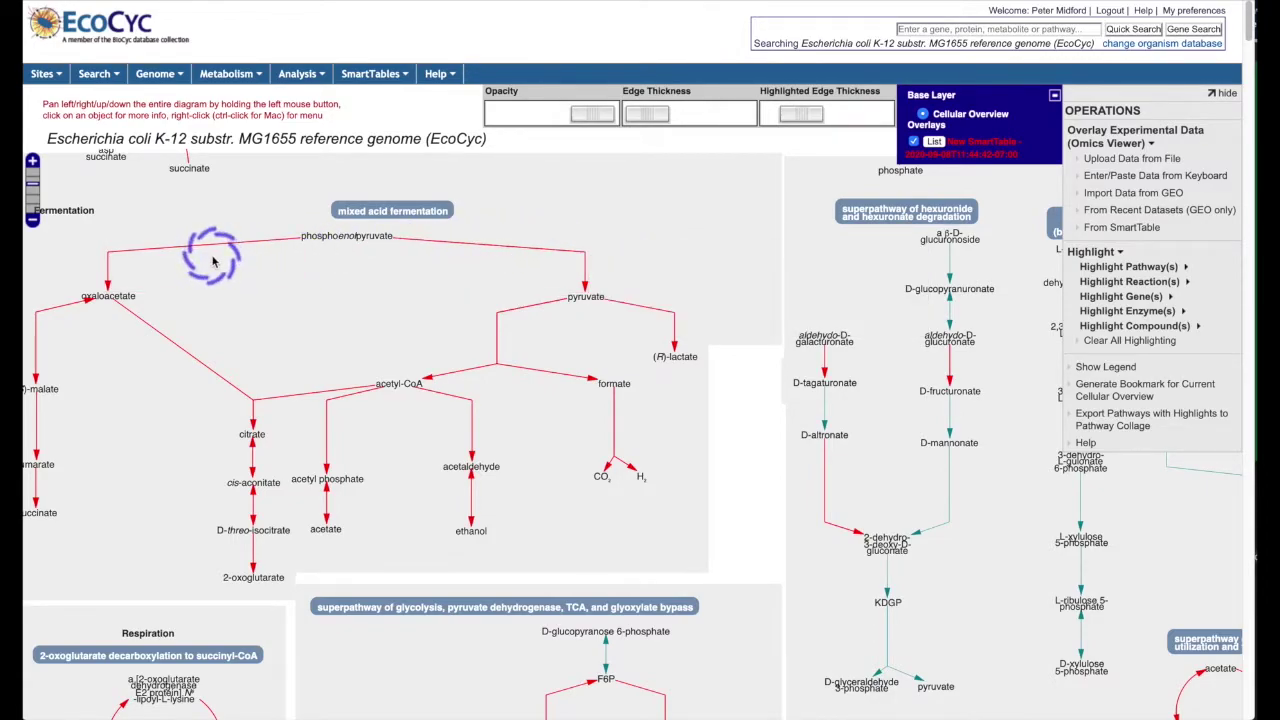
Step: Keep the reaction pop-up for phosphoenolpyruvate to oxaloacetate open and move it clear of the reaction
{"action": "mouse_move", "coordinate": [212, 255]}
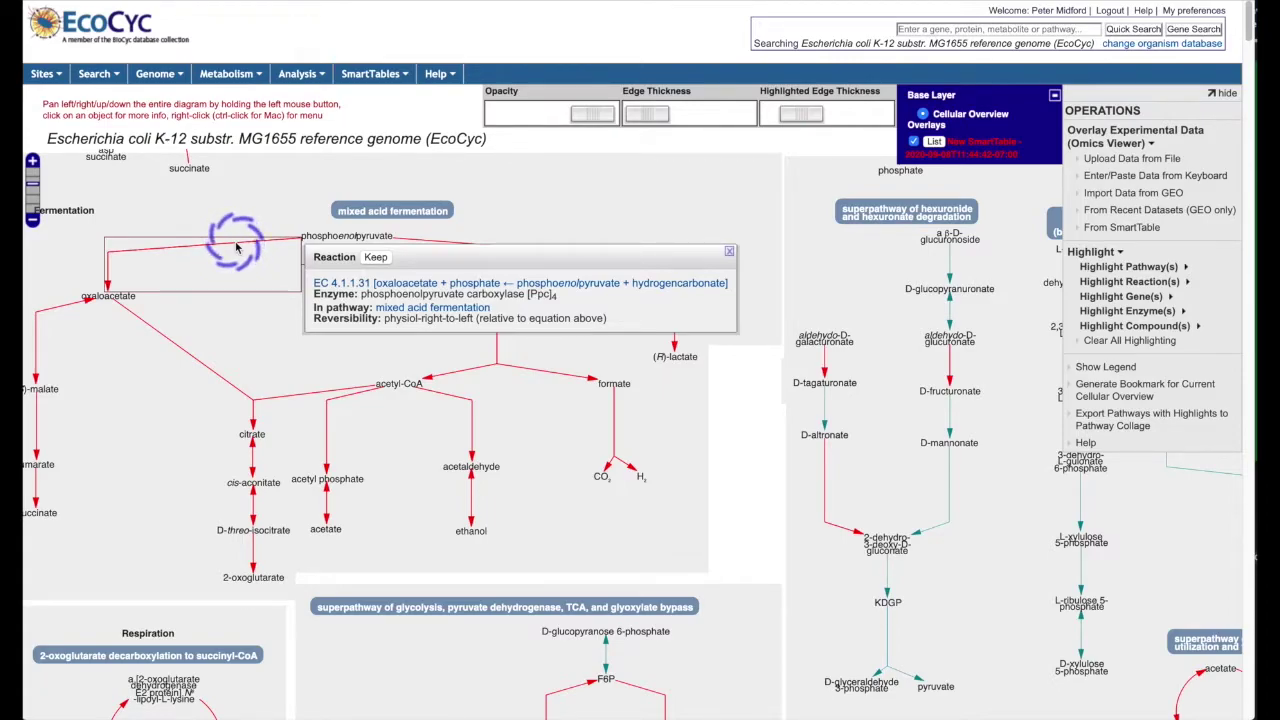
{"action": "left_click", "coordinate": [376, 257]}
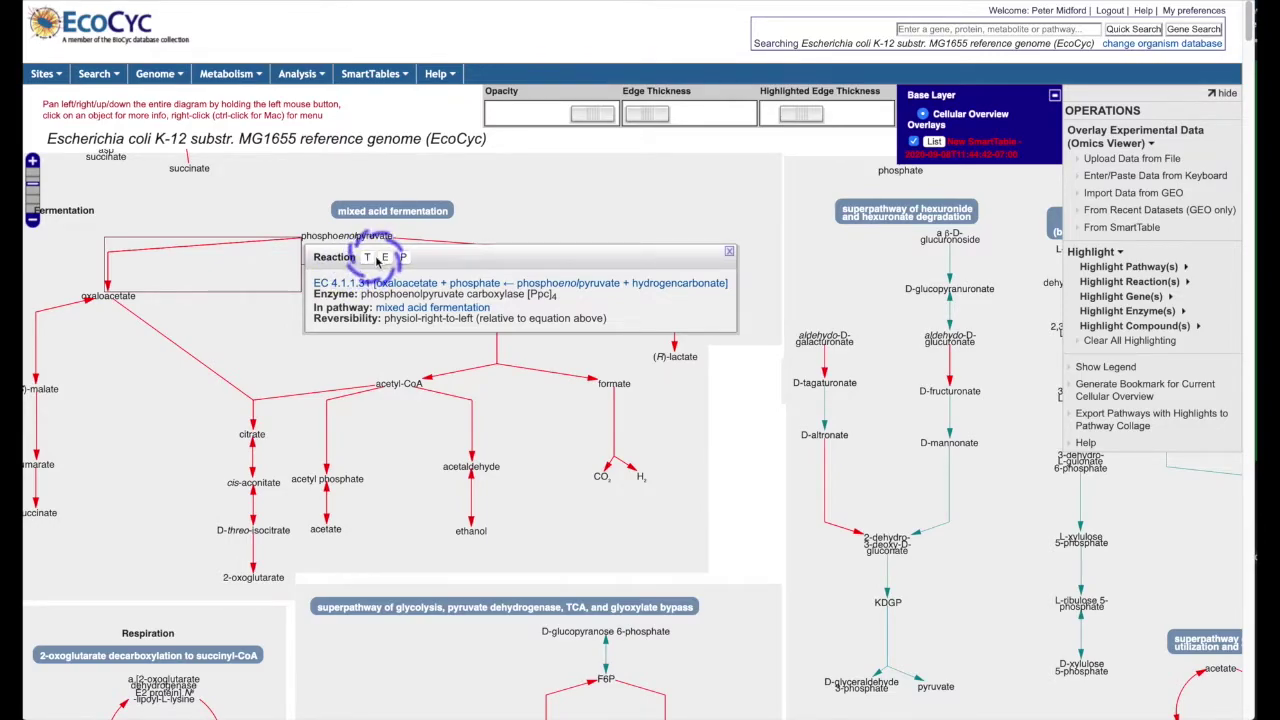
{"action": "left_click_drag", "start_coordinate": [474, 257], "coordinate": [664, 207]}
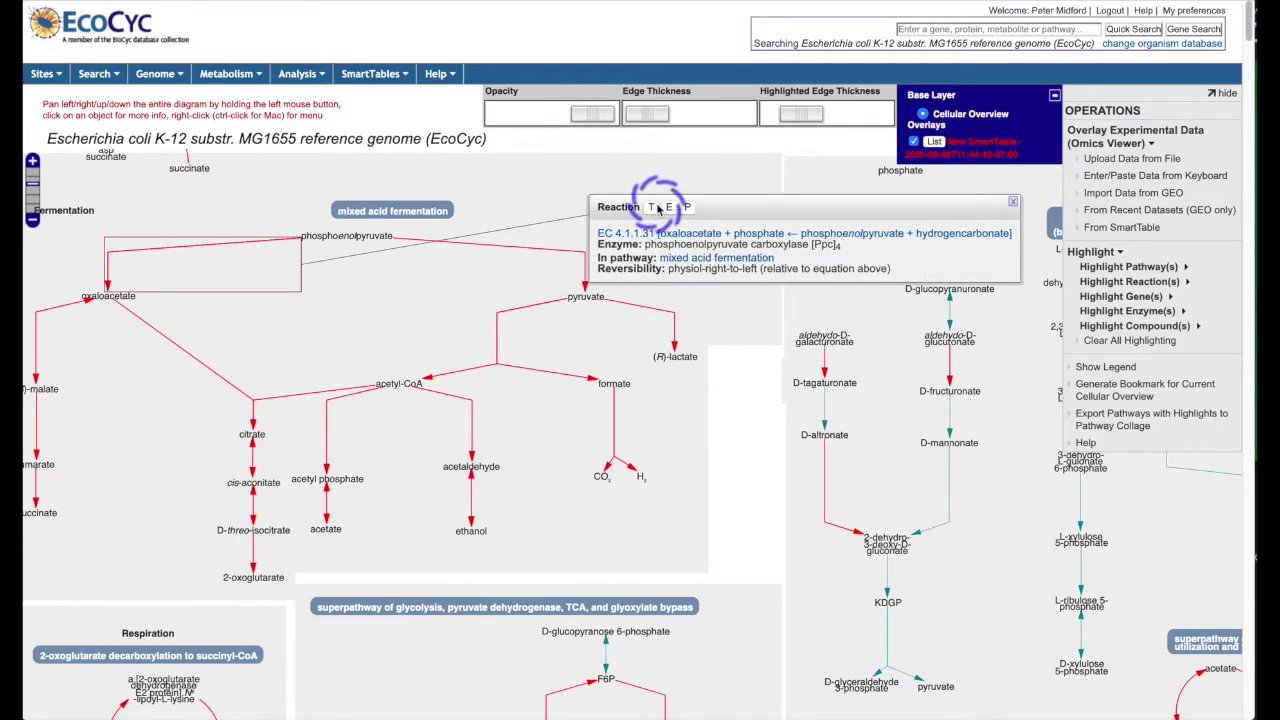
Step: Open the acetaldehyde to acetyl-CoA reaction pop-up clear of the pathway, and show enzyme, then pathway details in the phosphoenolpyruvate reaction's pop-up
{"action": "left_click", "coordinate": [471, 406]}
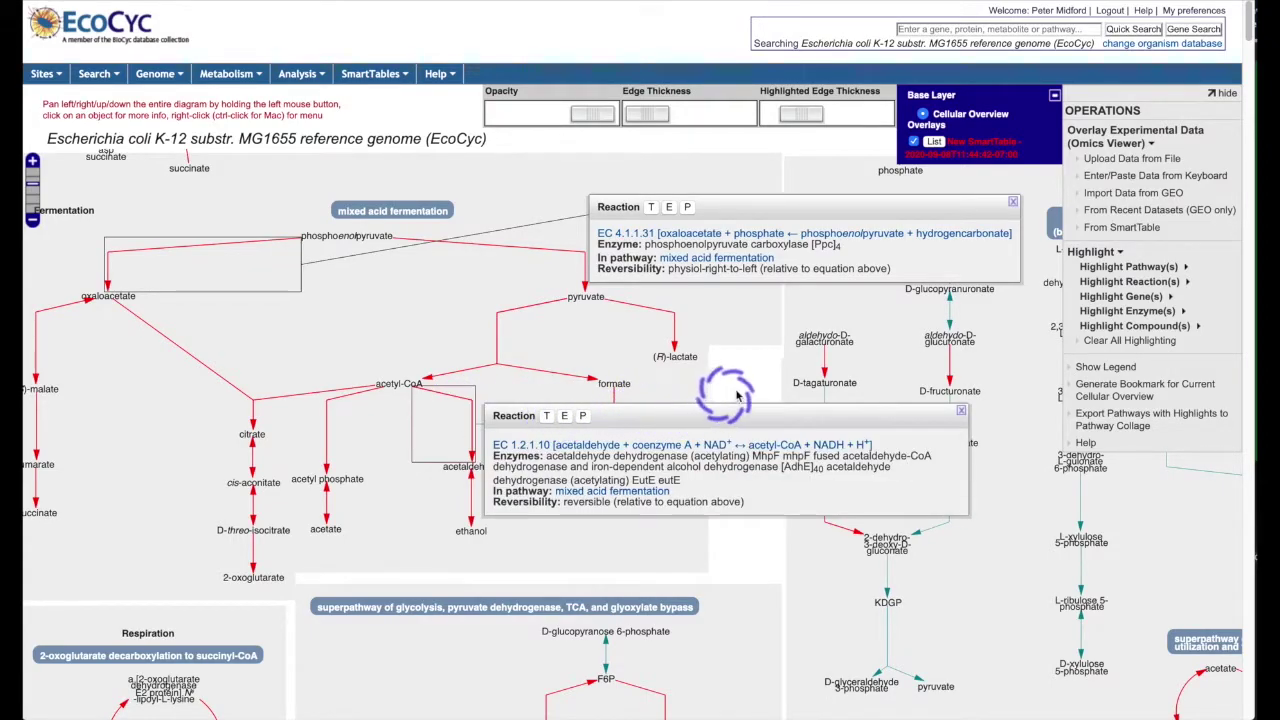
{"action": "left_click_drag", "start_coordinate": [640, 408], "coordinate": [763, 371]}
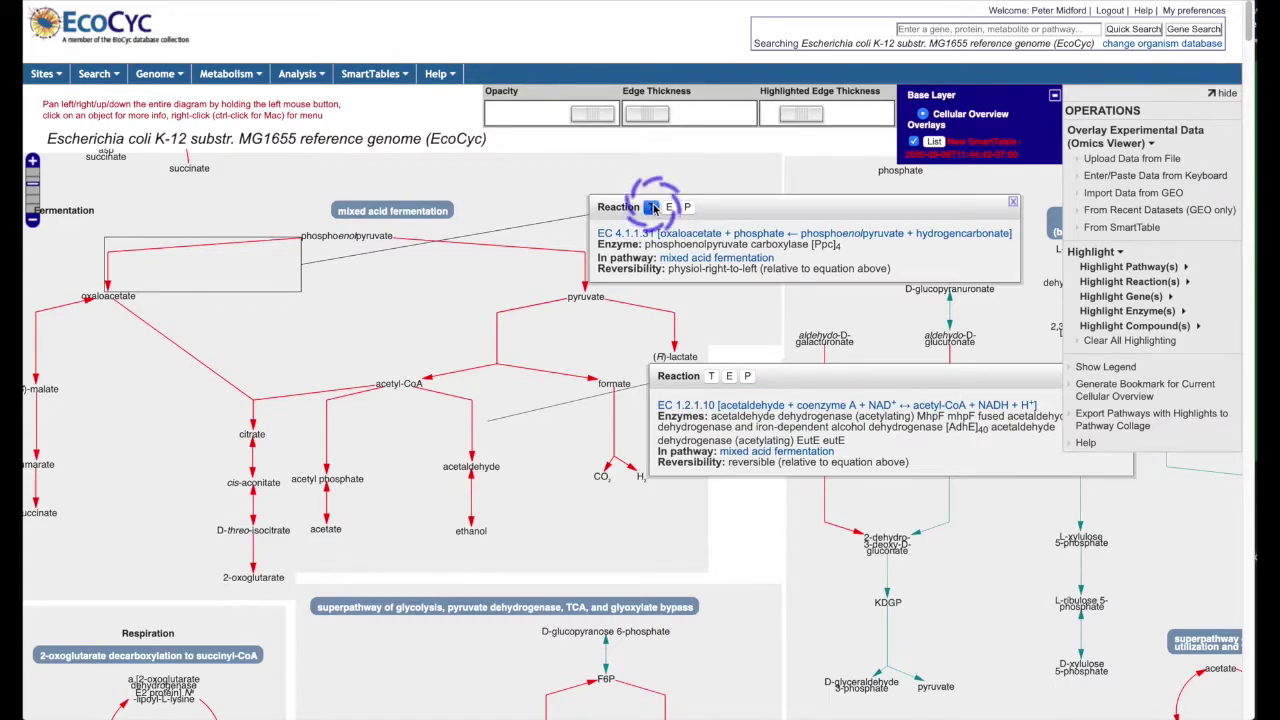
{"action": "left_click", "coordinate": [668, 207]}
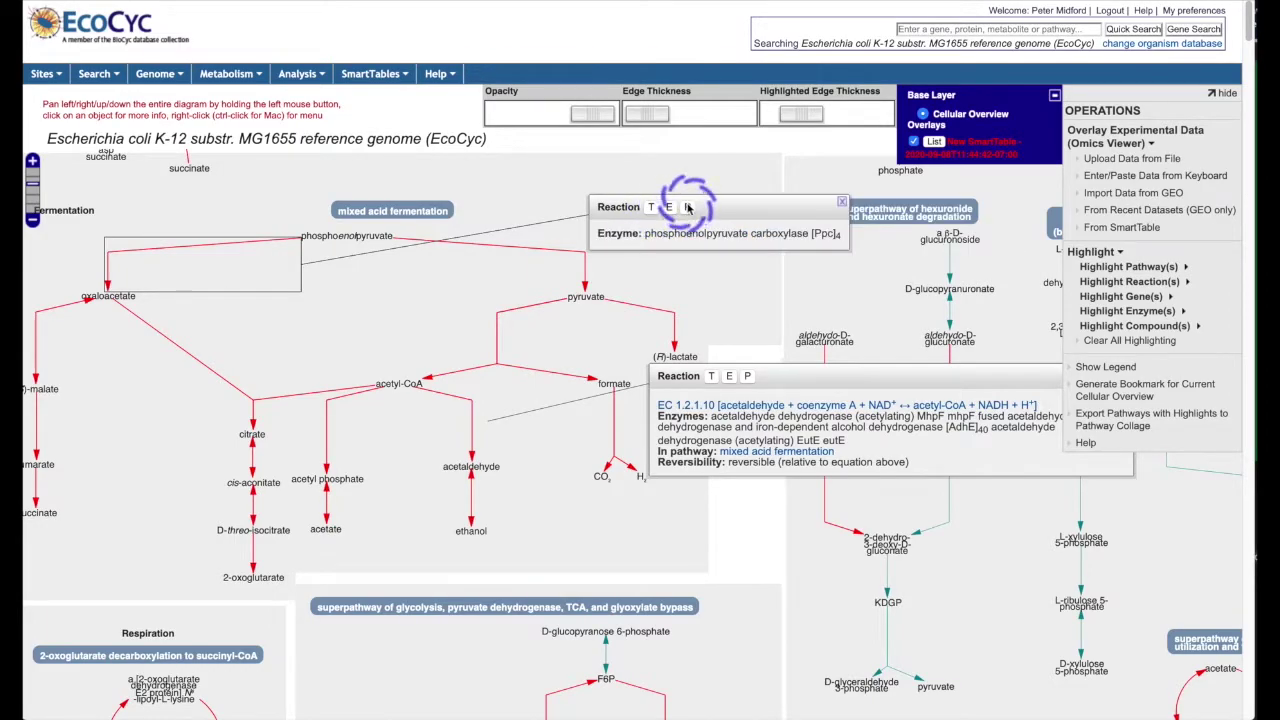
{"action": "left_click", "coordinate": [687, 207]}
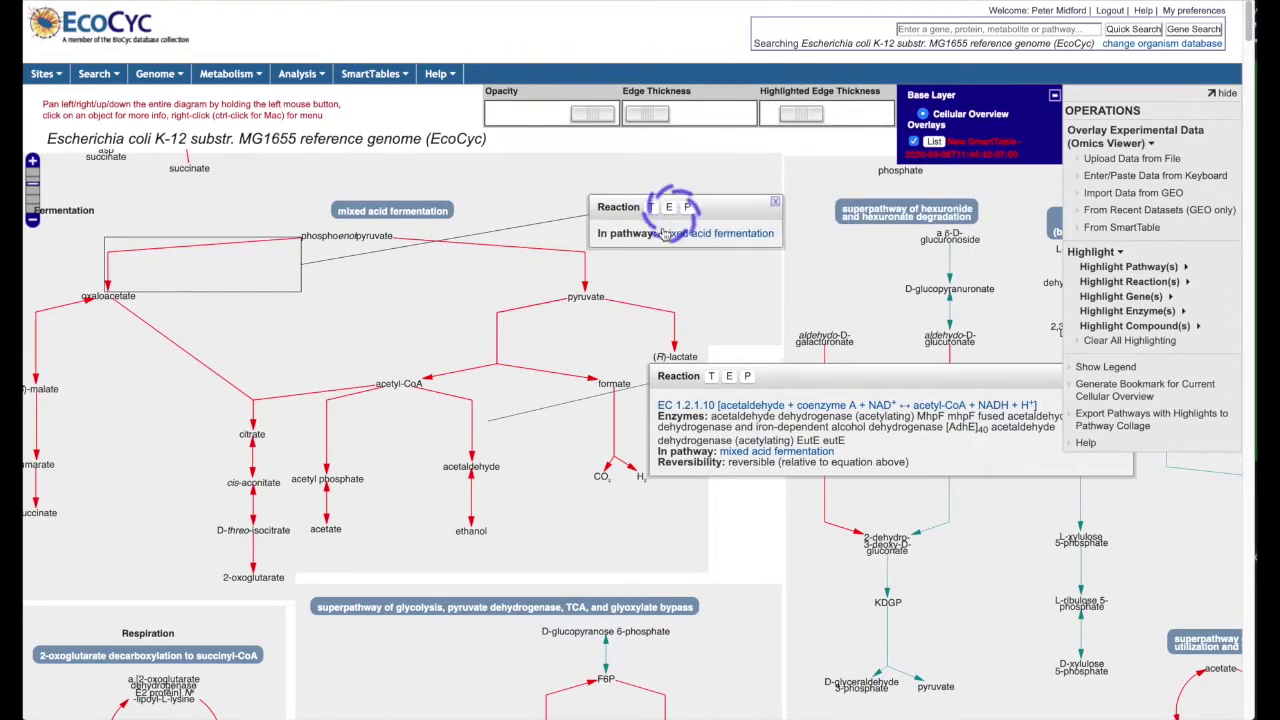
Step: Inspect the acetyl-CoA compound and the pflB pyruvate formate-lyase protein, and toggle the SmartTable overlay's display
{"action": "mouse_move", "coordinate": [405, 386]}
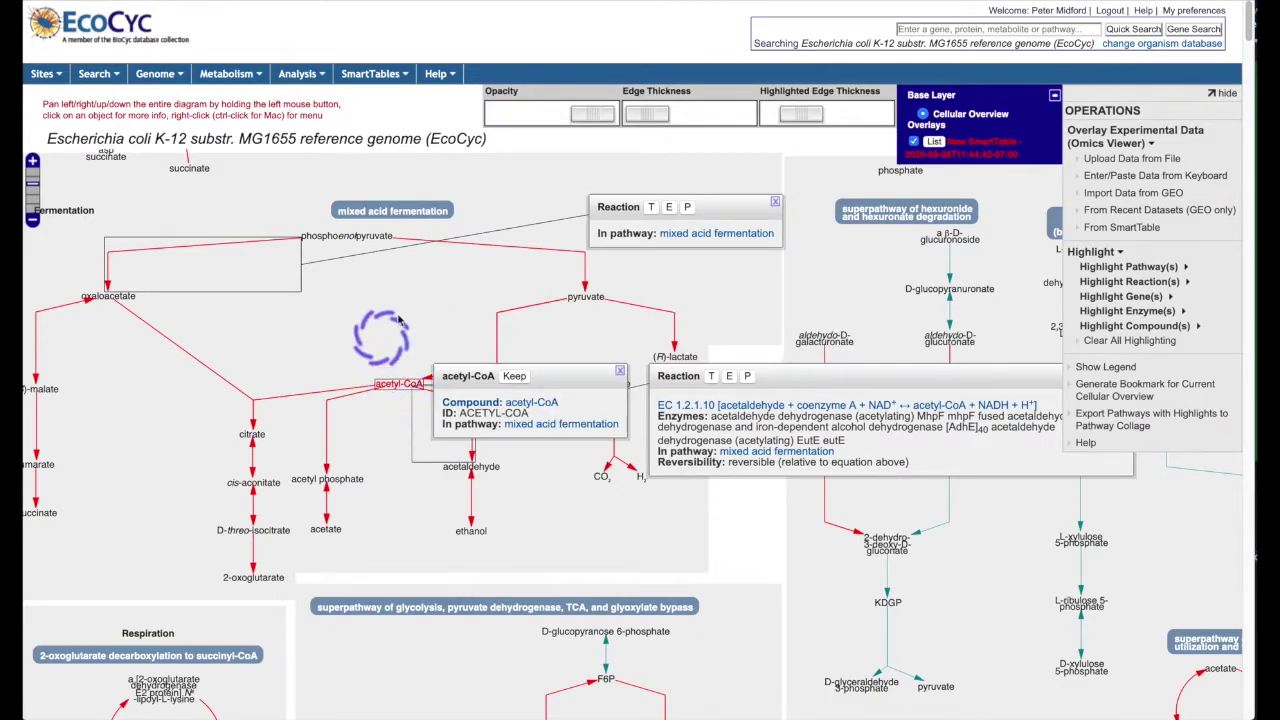
{"action": "scroll", "coordinate": [432, 337], "scroll_direction": "up", "scroll_amount": 2}
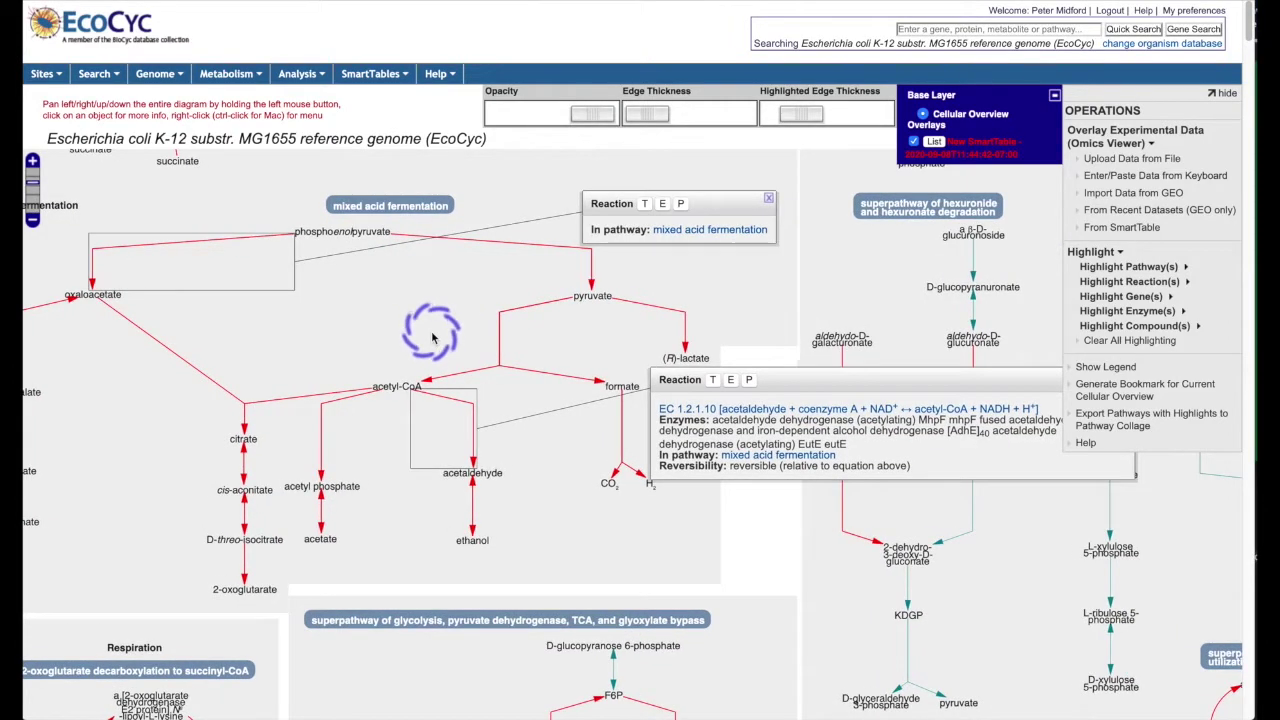
{"action": "scroll", "coordinate": [432, 337], "scroll_direction": "up", "scroll_amount": 5}
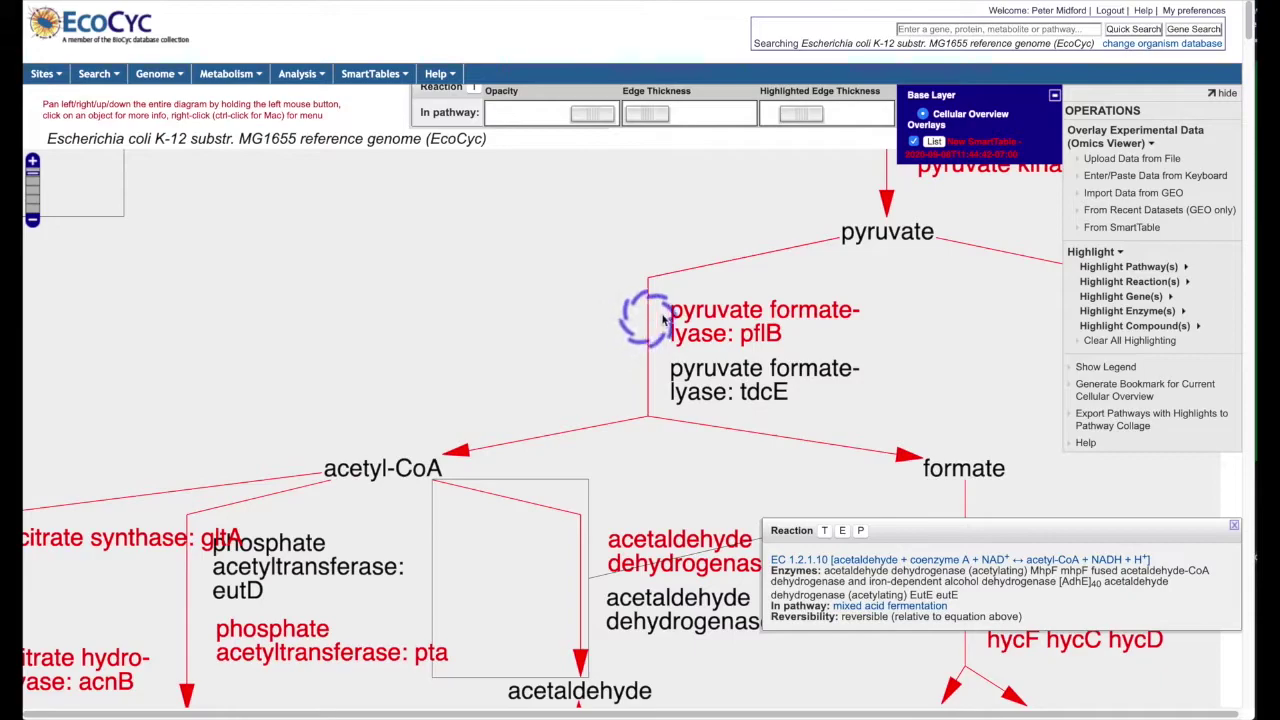
{"action": "mouse_move", "coordinate": [694, 316]}
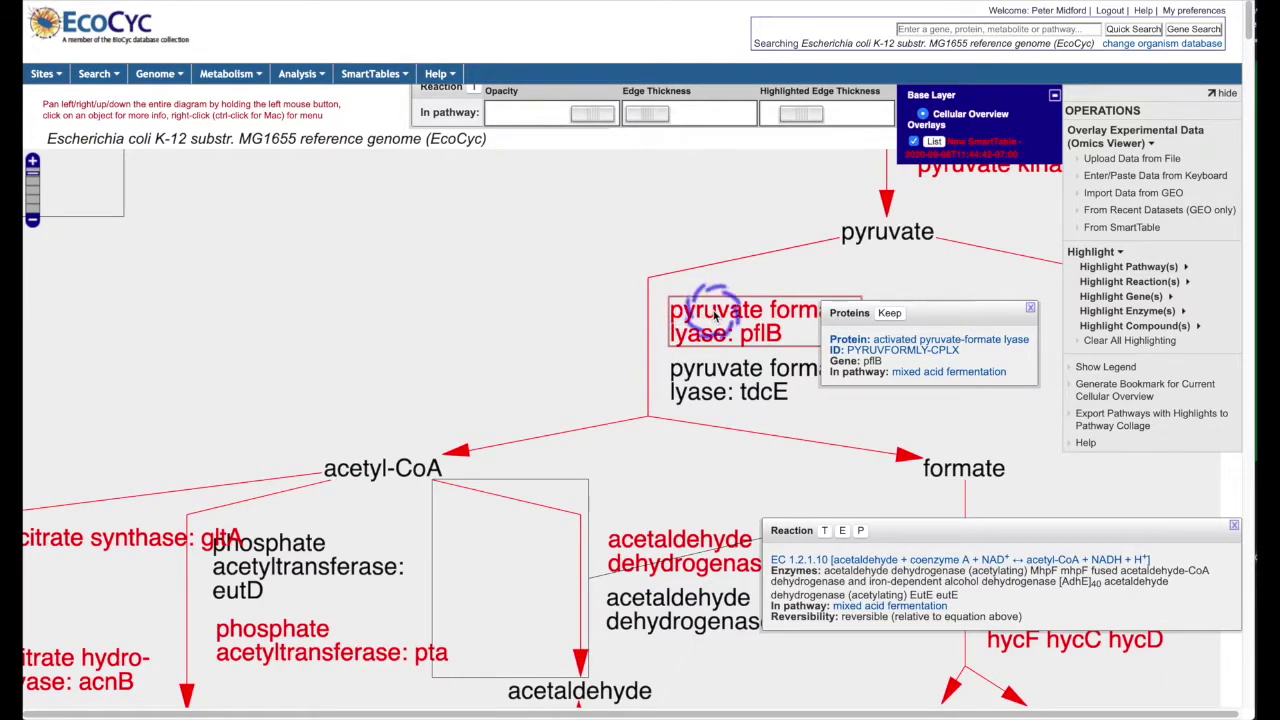
{"action": "mouse_move", "coordinate": [708, 281]}
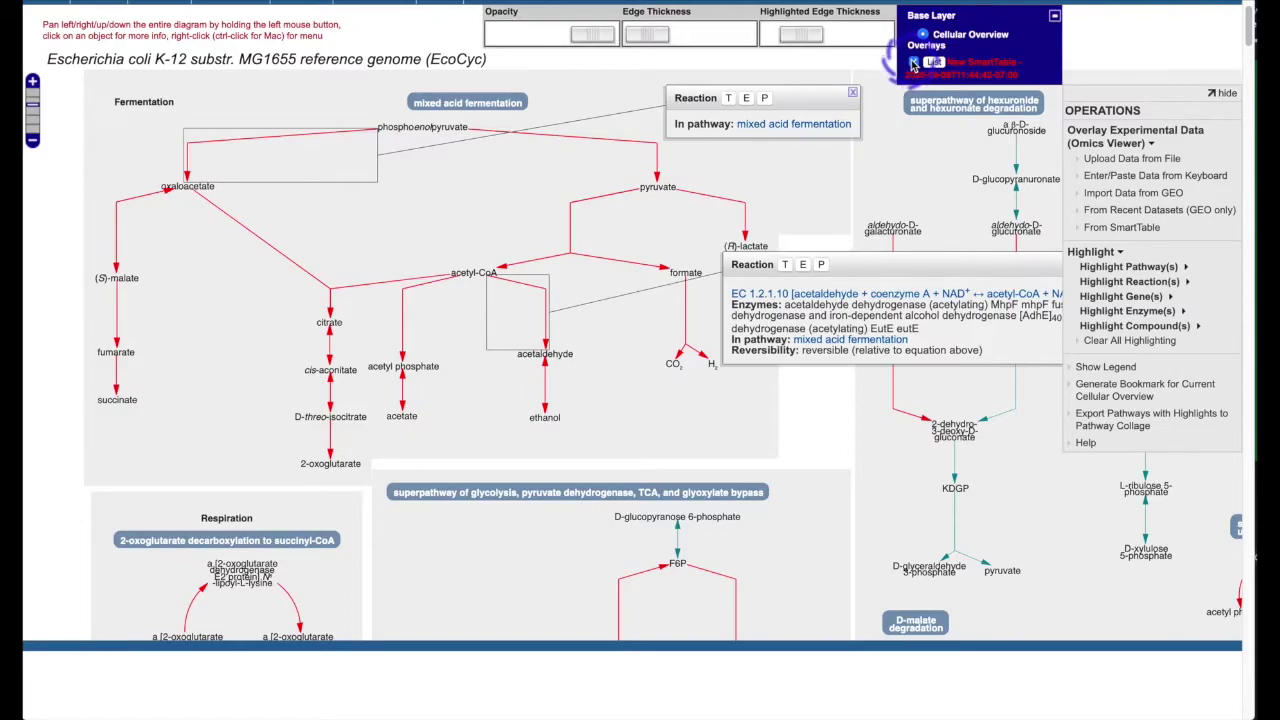
{"action": "left_click", "coordinate": [912, 64]}
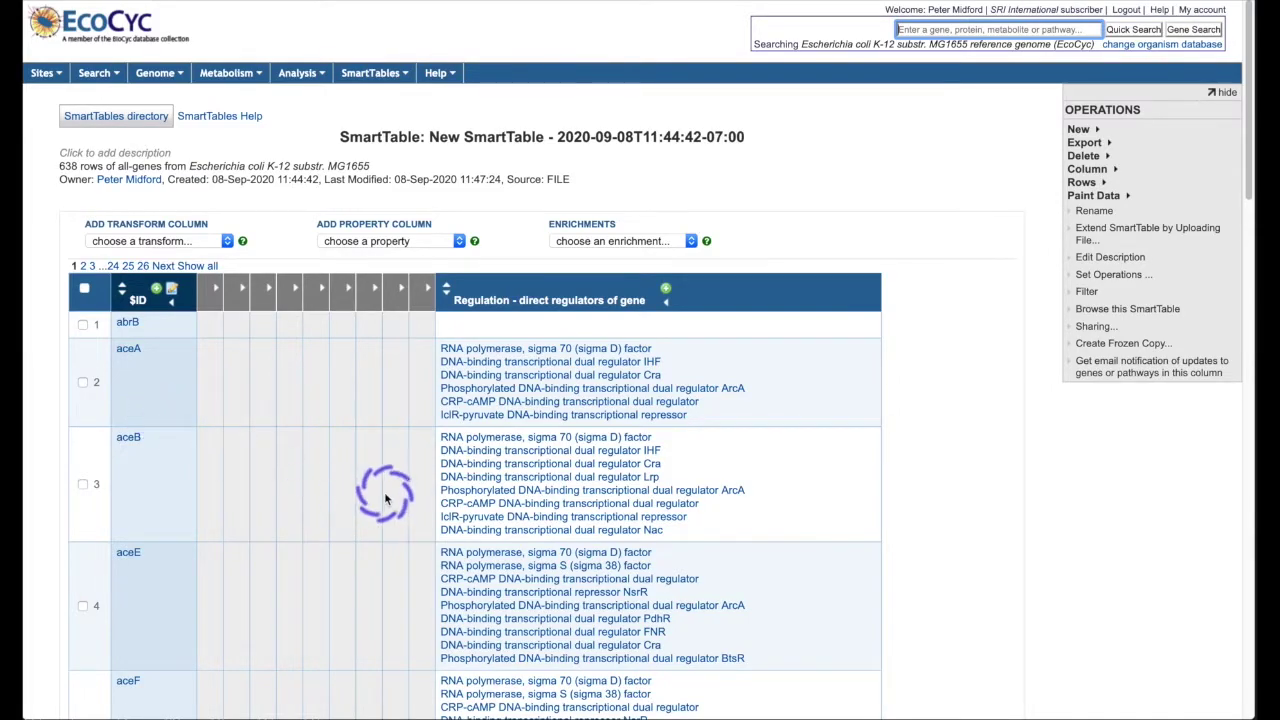
Step: Paint the SmartTable's T0 column on the Cellular Overview Omics Viewer as absolute values and dismiss the data report
{"action": "mouse_move", "coordinate": [601, 478]}
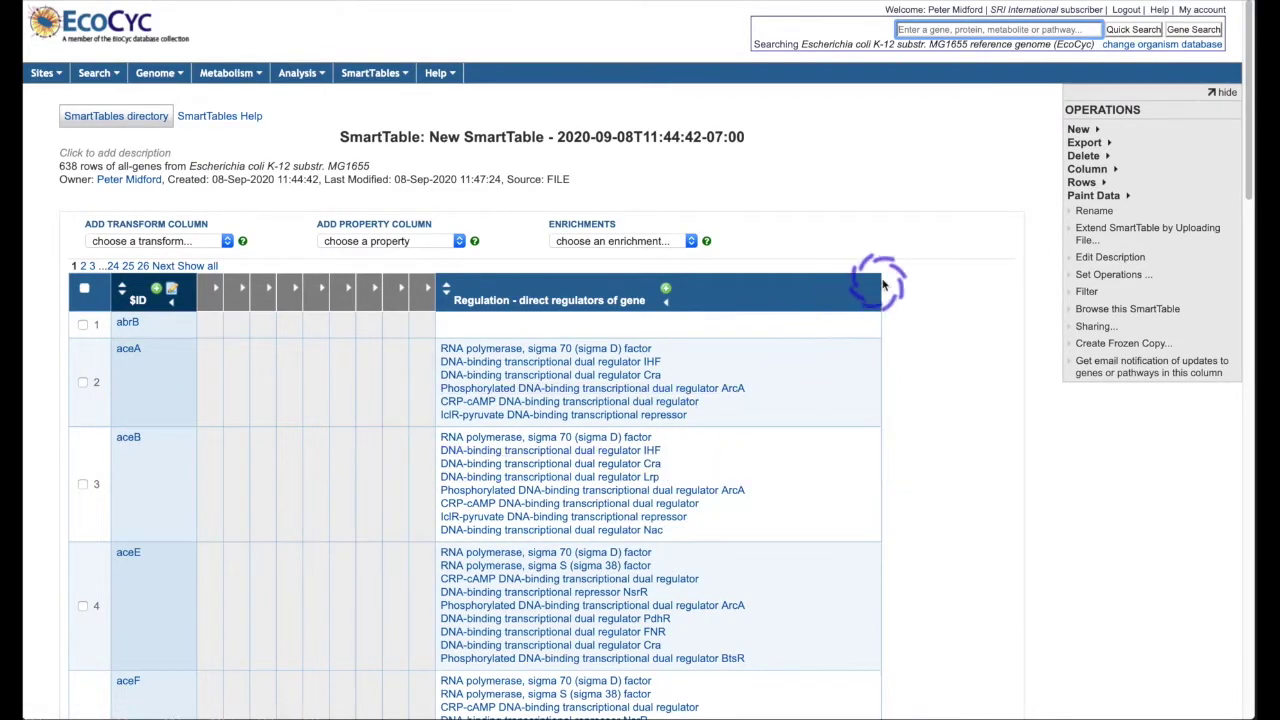
{"action": "left_click", "coordinate": [1094, 195]}
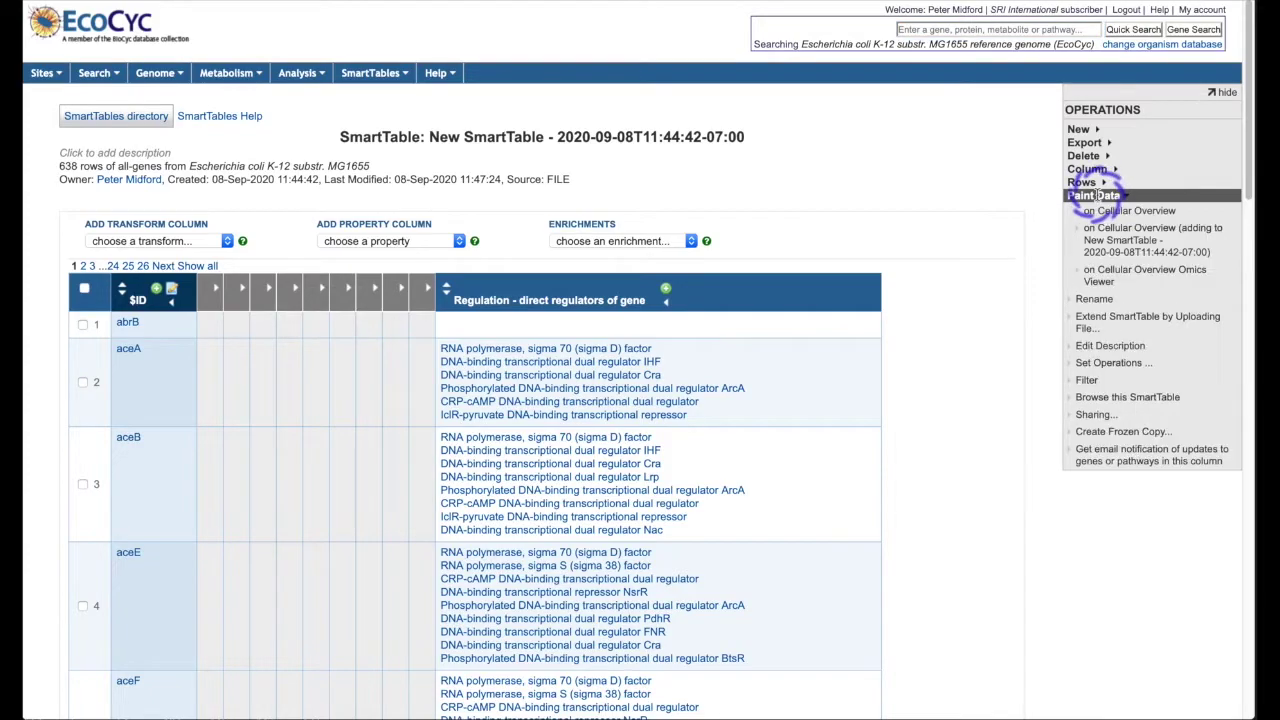
{"action": "left_click", "coordinate": [1112, 273]}
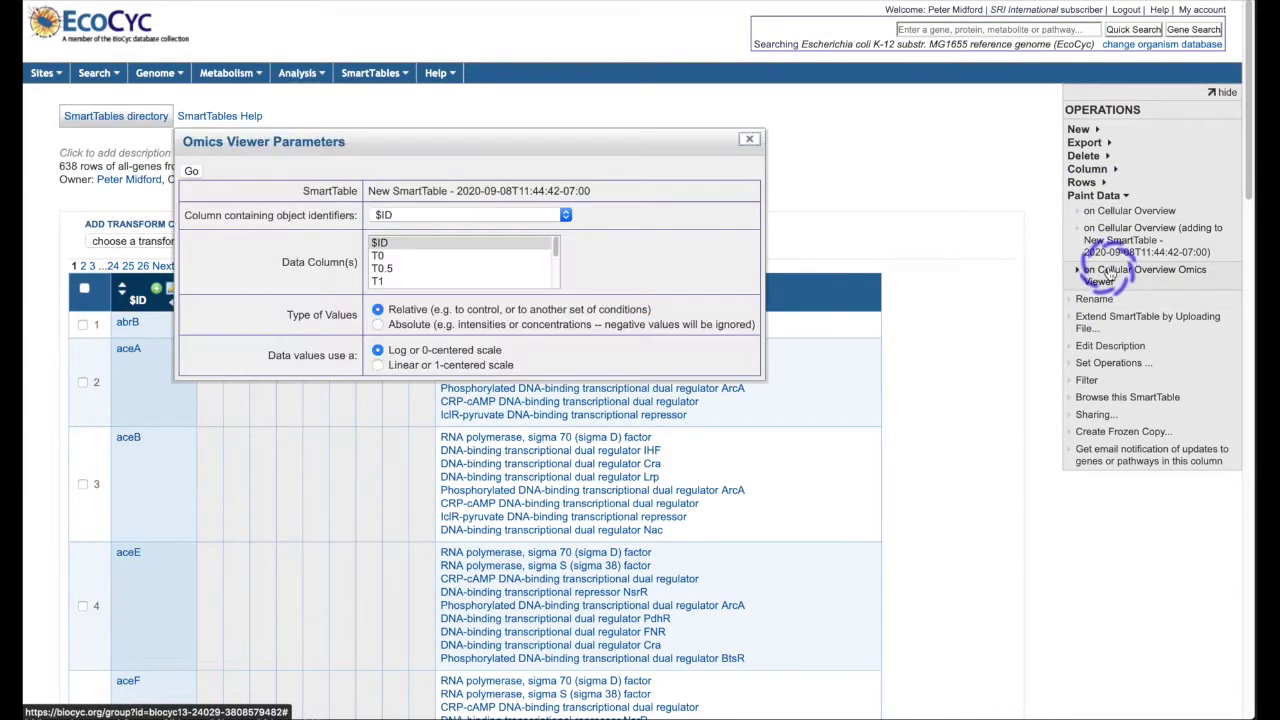
{"action": "left_click", "coordinate": [398, 257]}
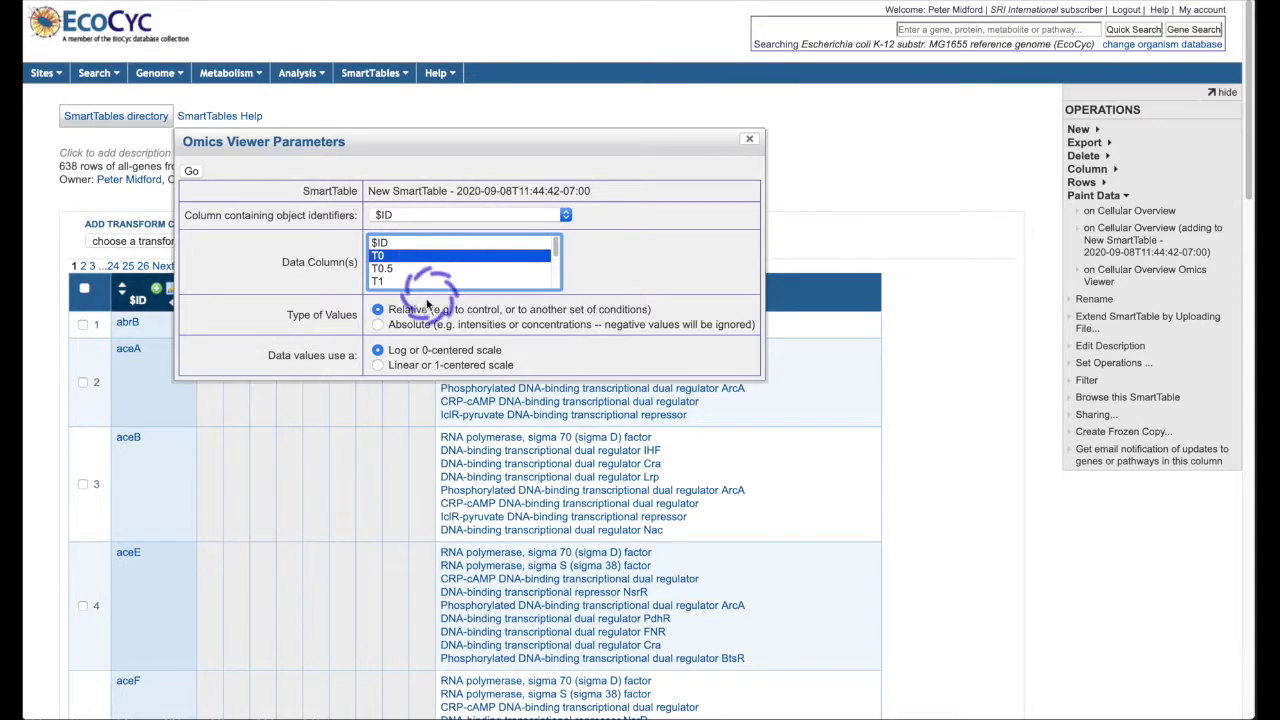
{"action": "left_click", "coordinate": [379, 324]}
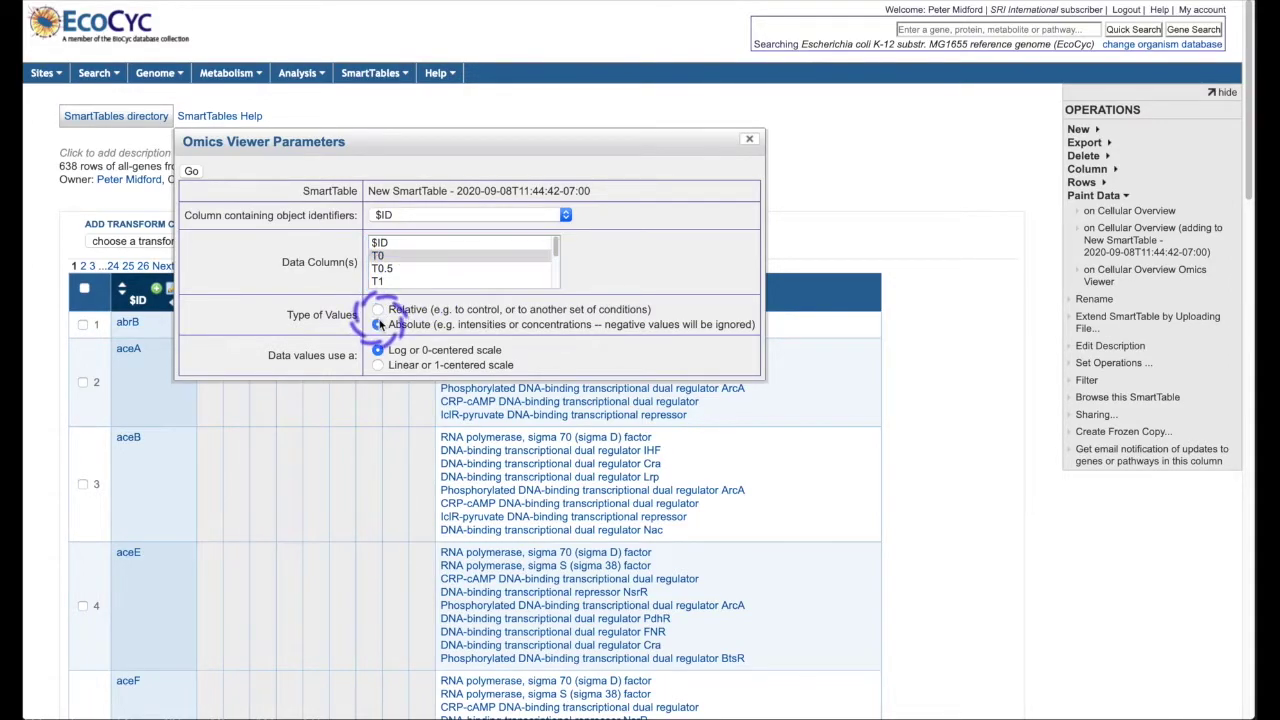
{"action": "left_click", "coordinate": [192, 171]}
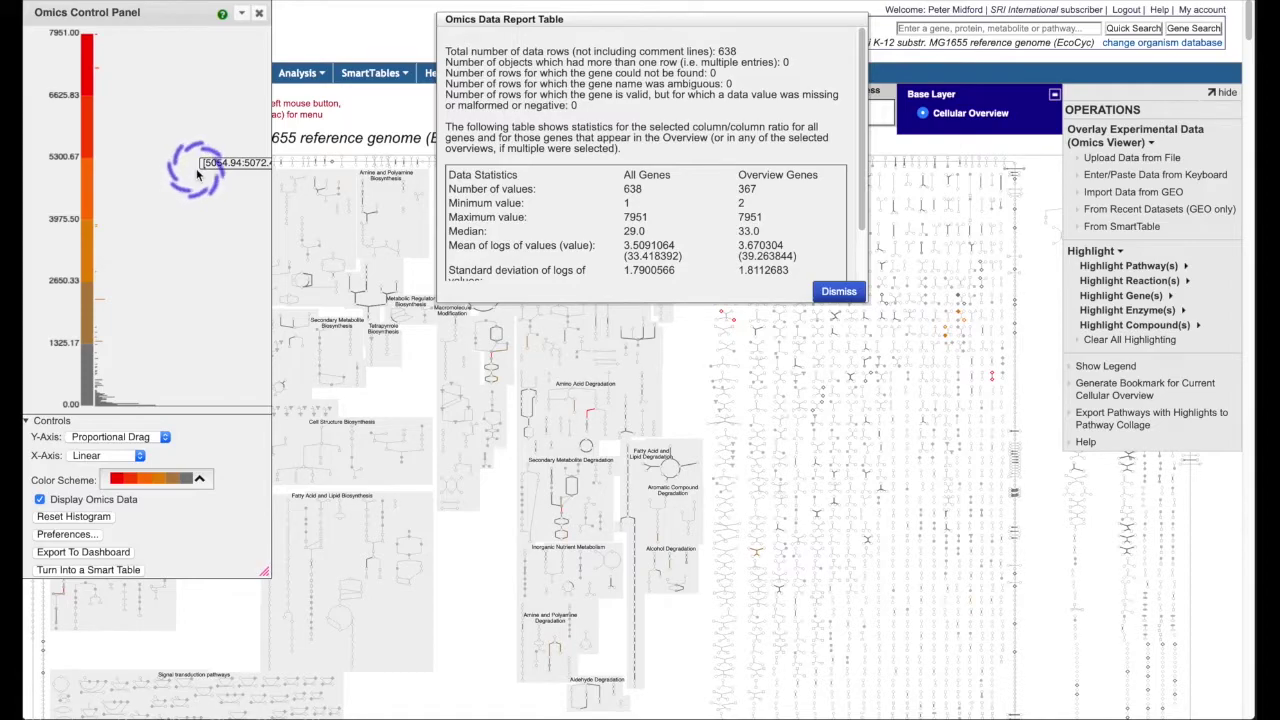
{"action": "left_click", "coordinate": [840, 291]}
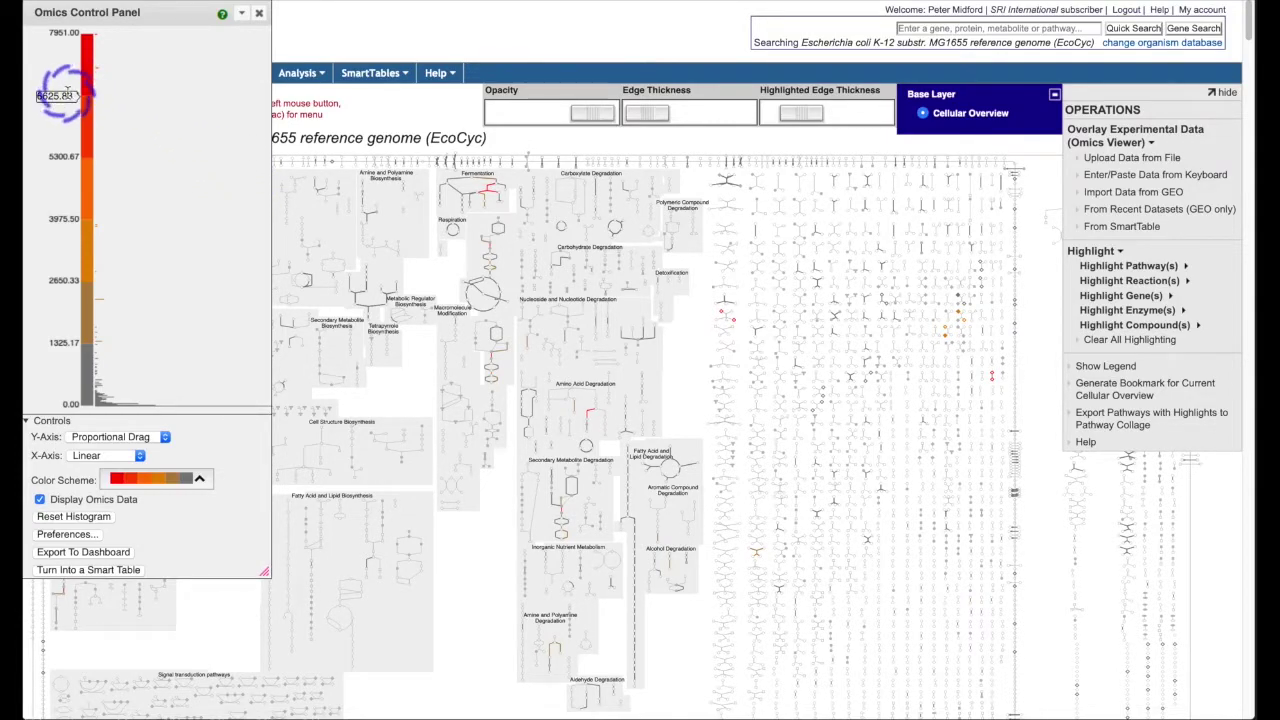
Step: Lower the highest colour threshold of the omics scale to 1658.65 and examine the mixed acid fermentation pathway's colouring
{"action": "left_click_drag", "start_coordinate": [68, 130], "coordinate": [38, 311]}
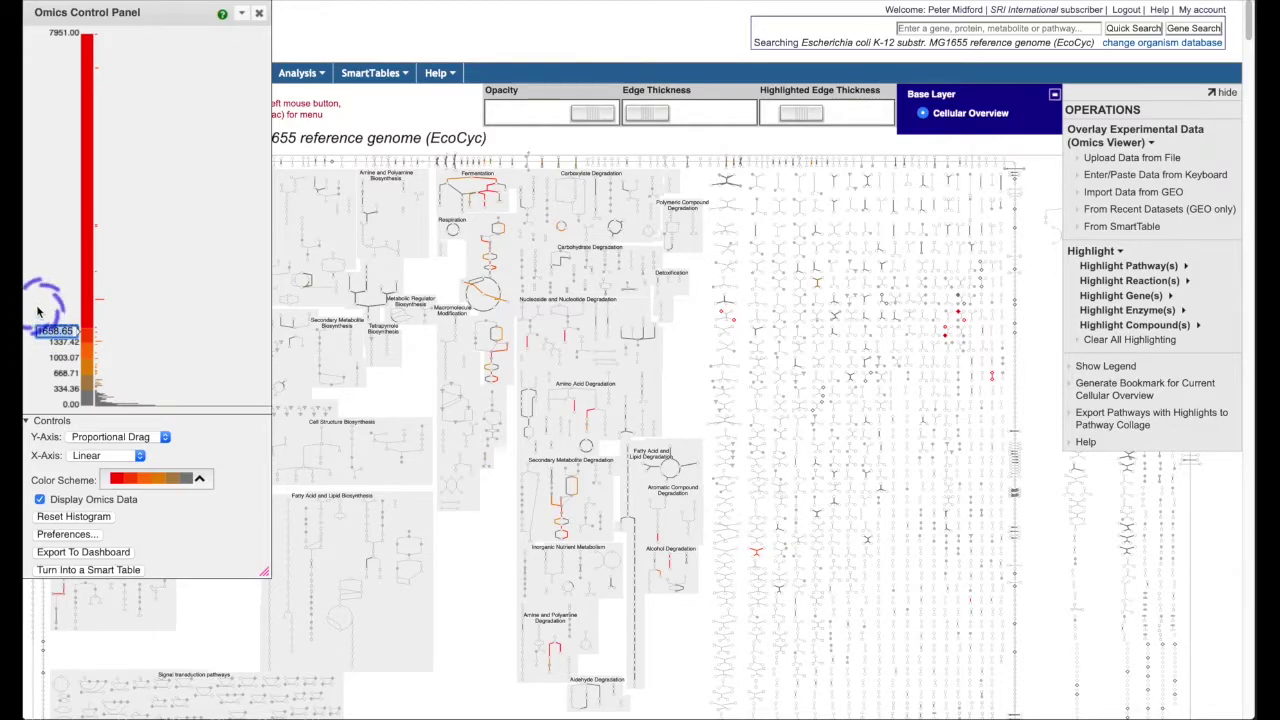
{"action": "double_click", "coordinate": [471, 205]}
{"action": "scroll", "coordinate": [470, 208], "scroll_direction": "up", "scroll_amount": 4}
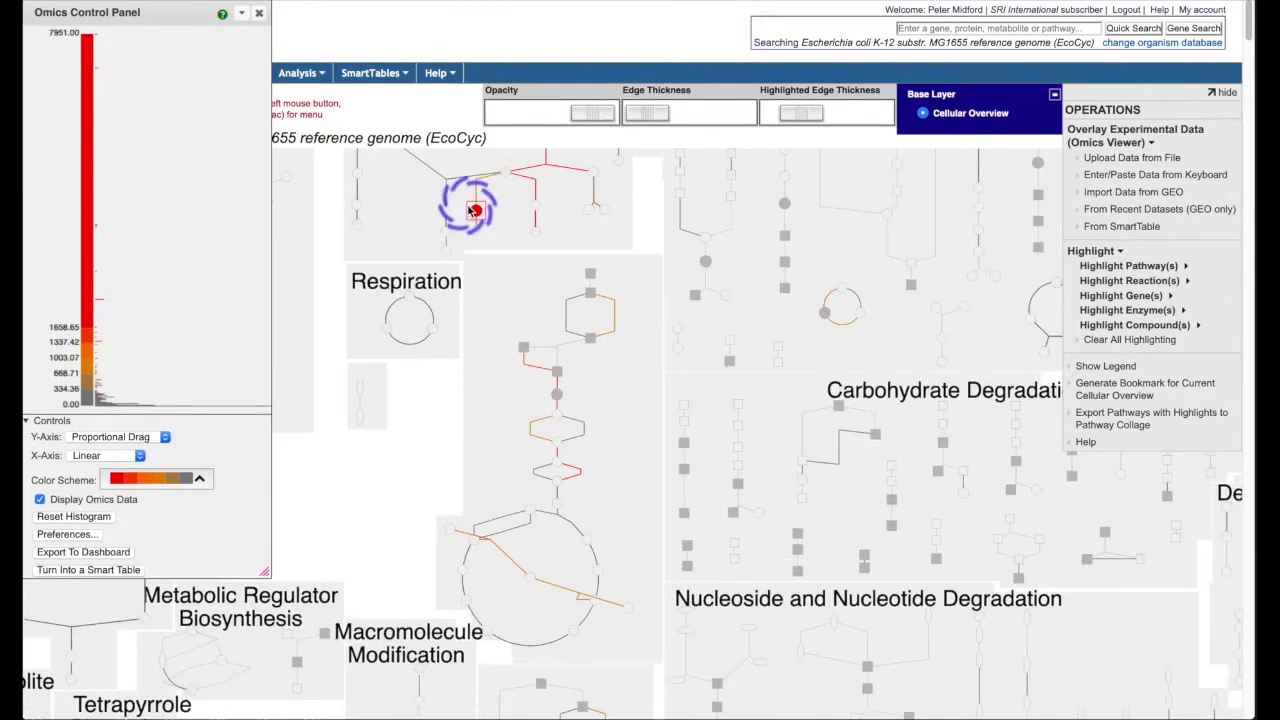
{"action": "left_click_drag", "start_coordinate": [515, 304], "coordinate": [586, 404]}
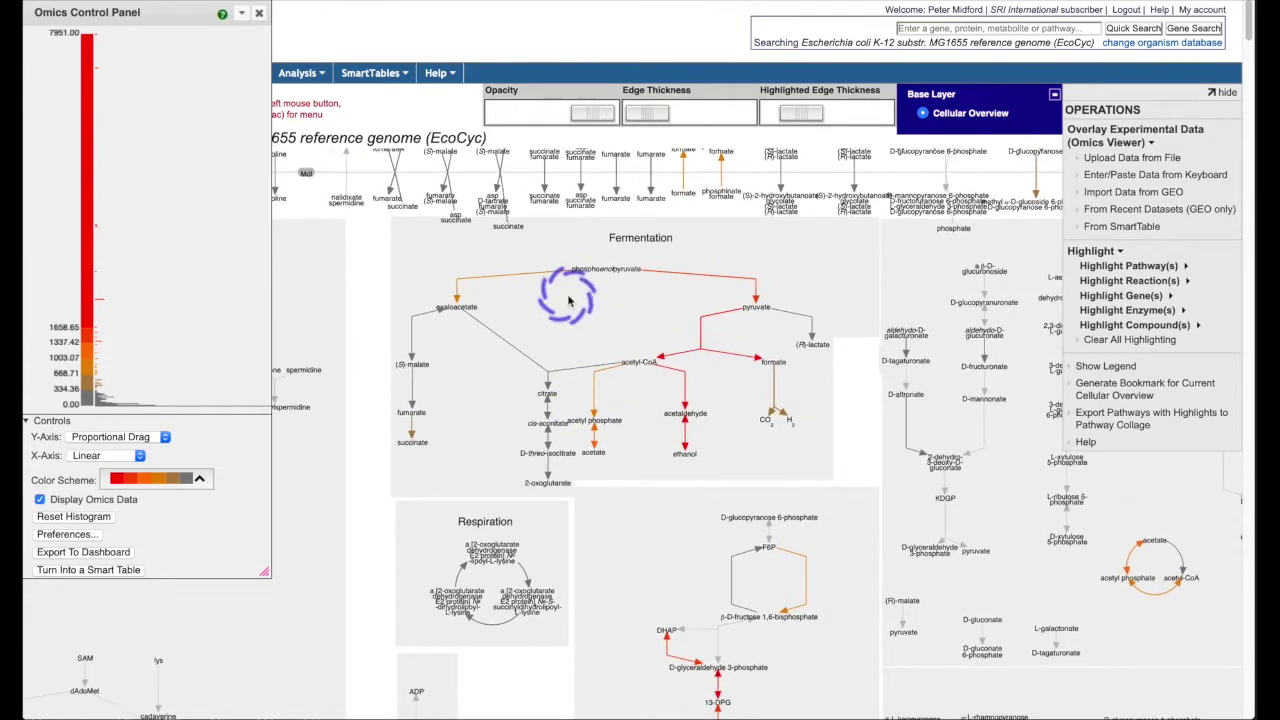
{"action": "scroll", "coordinate": [568, 300], "scroll_direction": "up", "scroll_amount": 2}
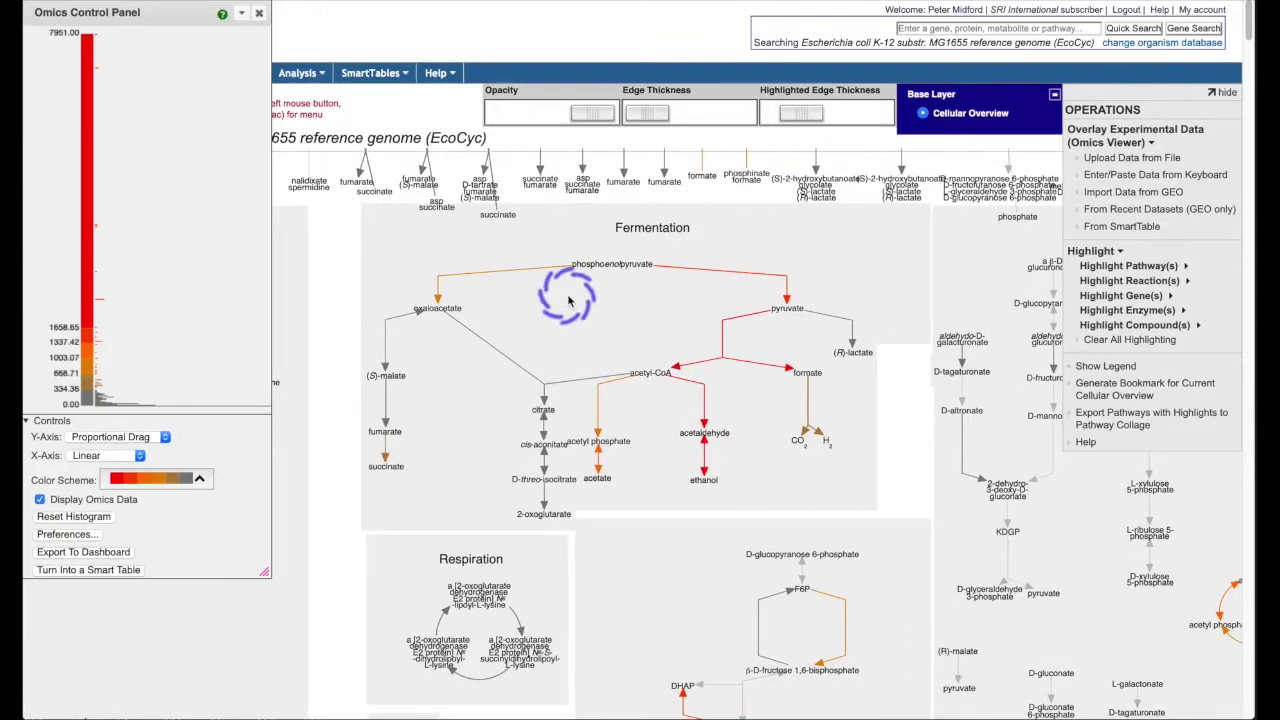
{"action": "scroll", "coordinate": [568, 300], "scroll_direction": "up", "scroll_amount": 1}
{"action": "scroll", "coordinate": [568, 300], "scroll_direction": "up", "scroll_amount": 1}
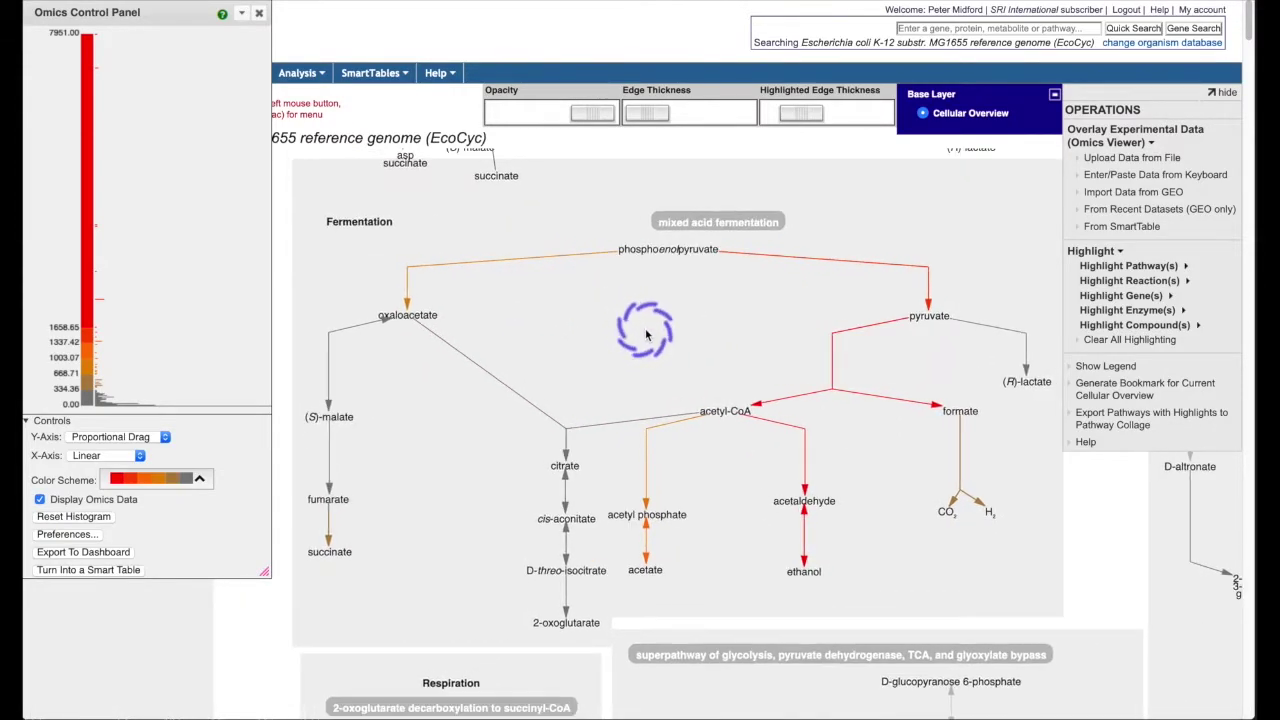
{"action": "scroll", "coordinate": [645, 335], "scroll_direction": "up", "scroll_amount": 3}
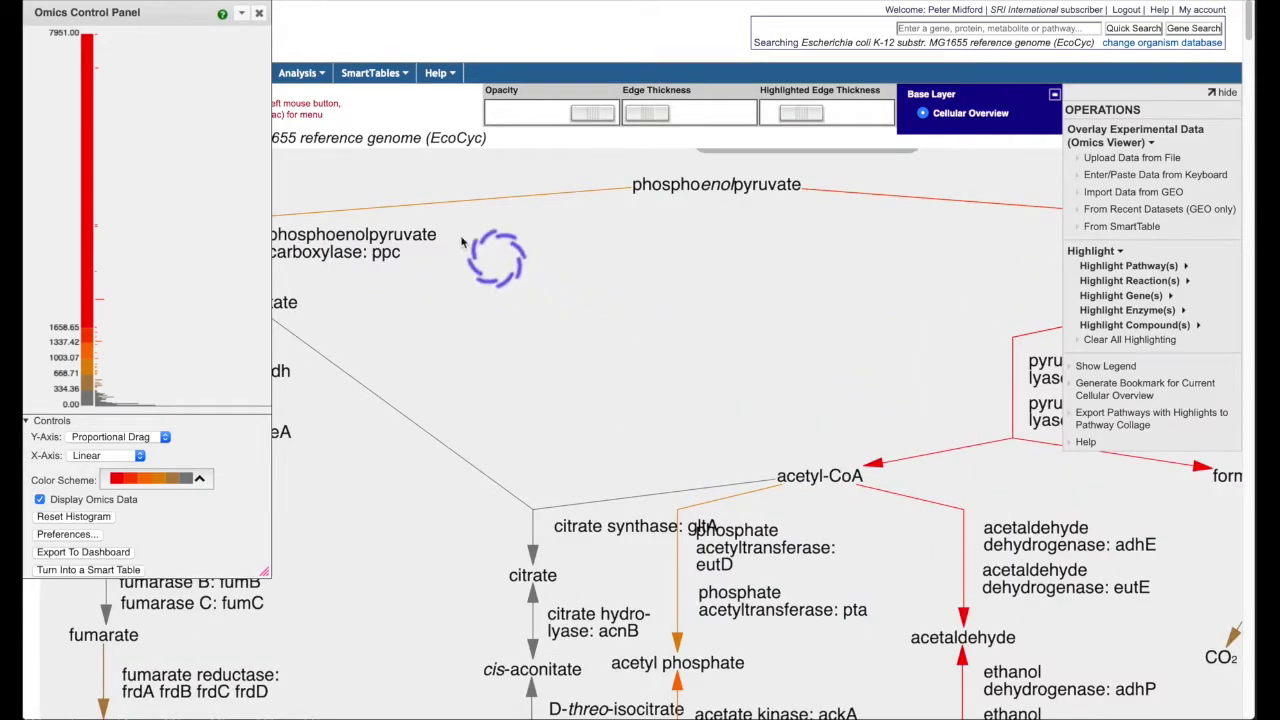
Step: Show the omics bar chart for the phosphoenolpyruvate to oxaloacetate reaction and move it clear of the reaction
{"action": "mouse_move", "coordinate": [438, 208]}
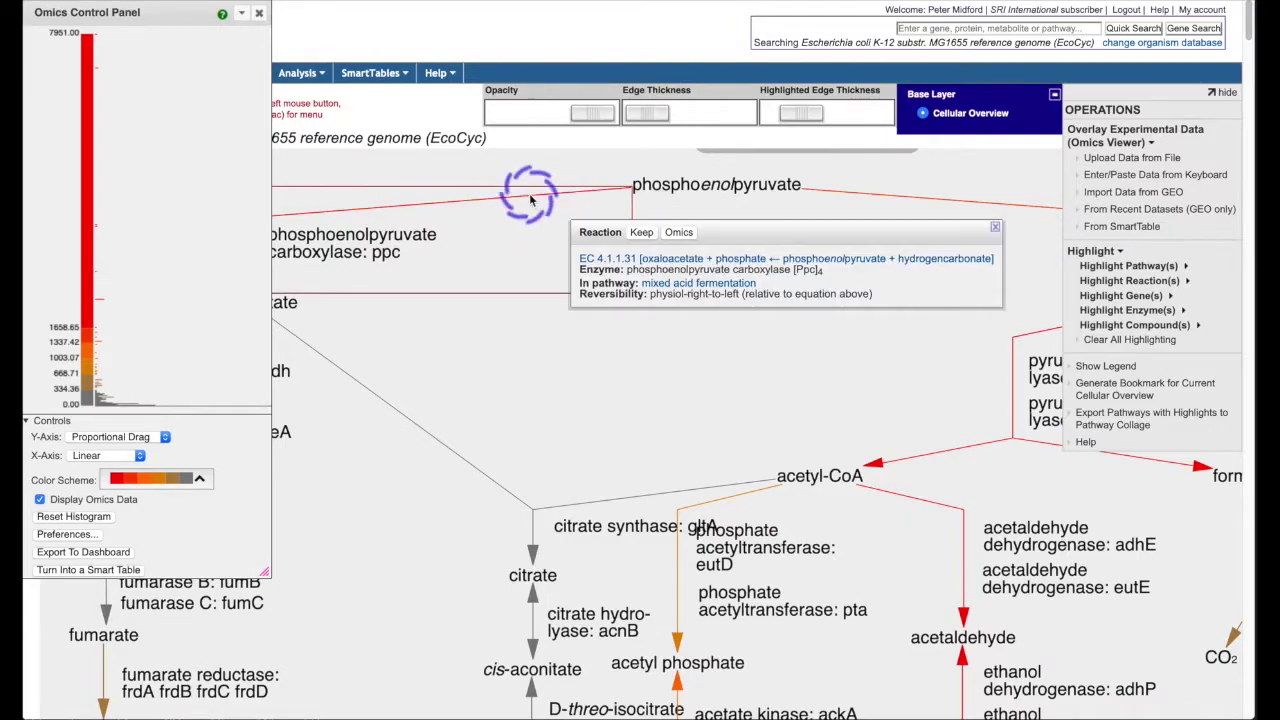
{"action": "left_click", "coordinate": [679, 232]}
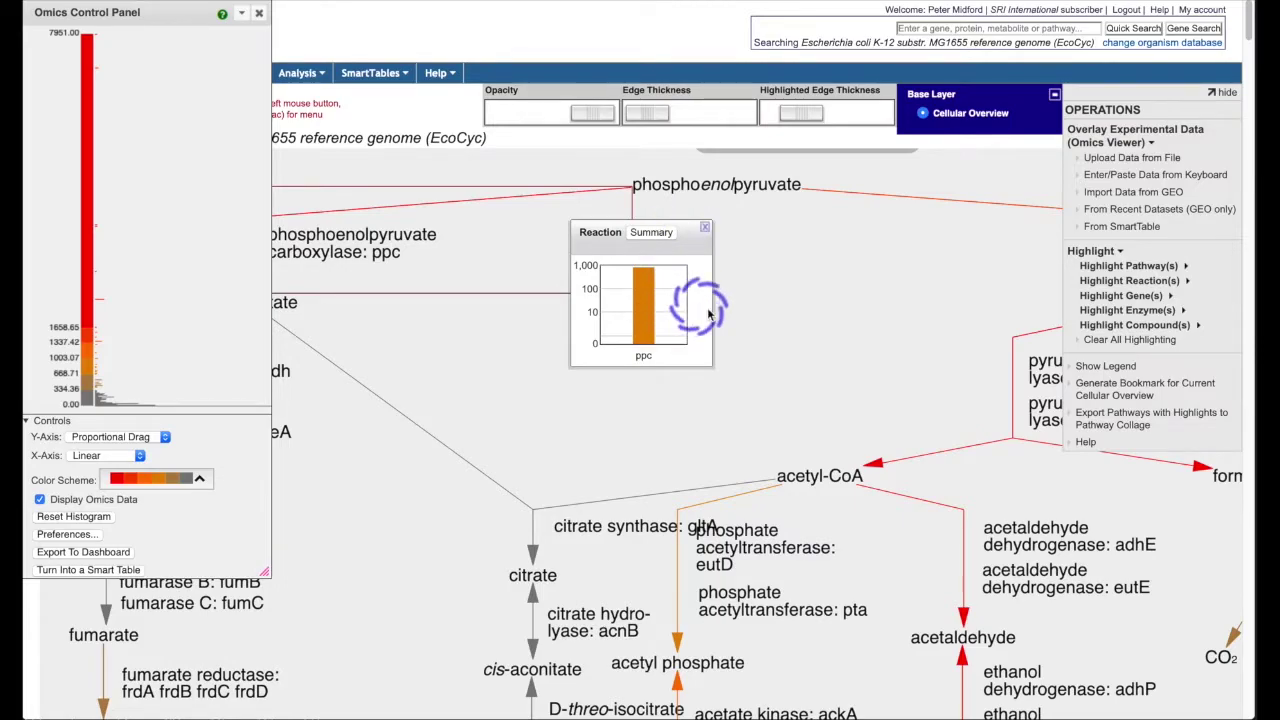
{"action": "left_click_drag", "start_coordinate": [700, 235], "coordinate": [857, 286]}
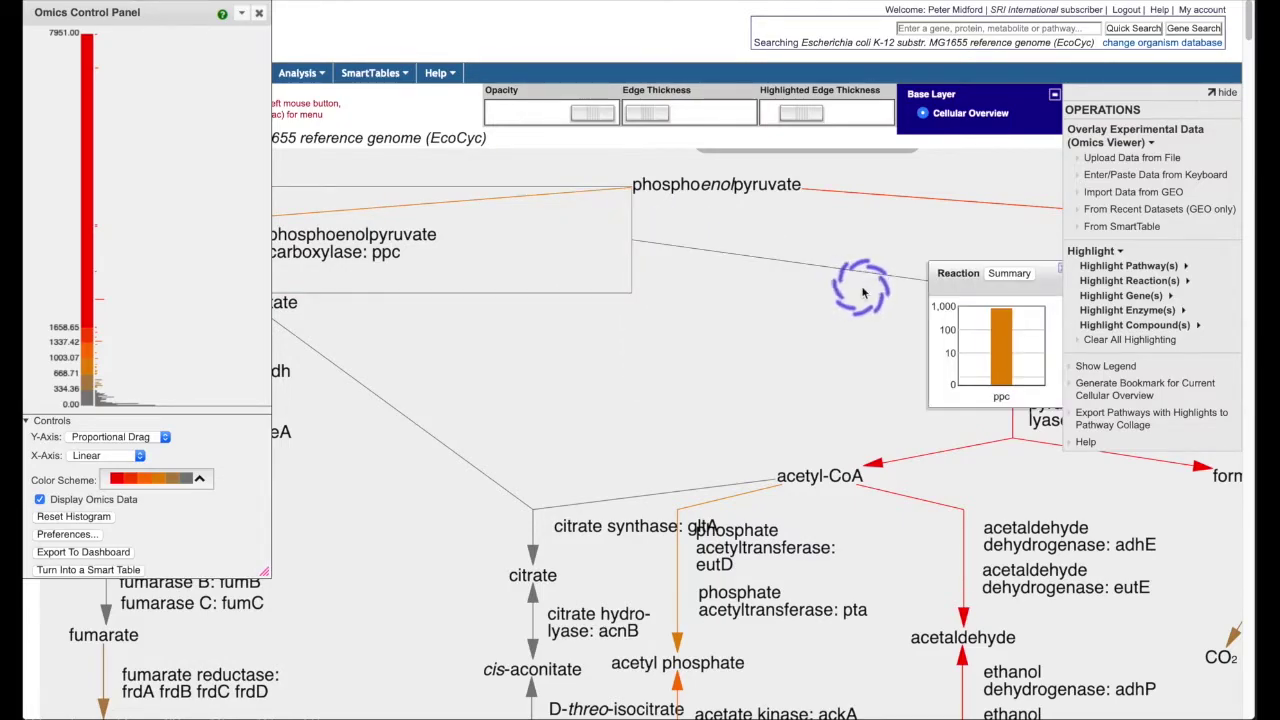
Step: Show the omics bar chart for the citrate synthase reaction, move it aside, and close the Omics Control Panel
{"action": "mouse_move", "coordinate": [443, 429]}
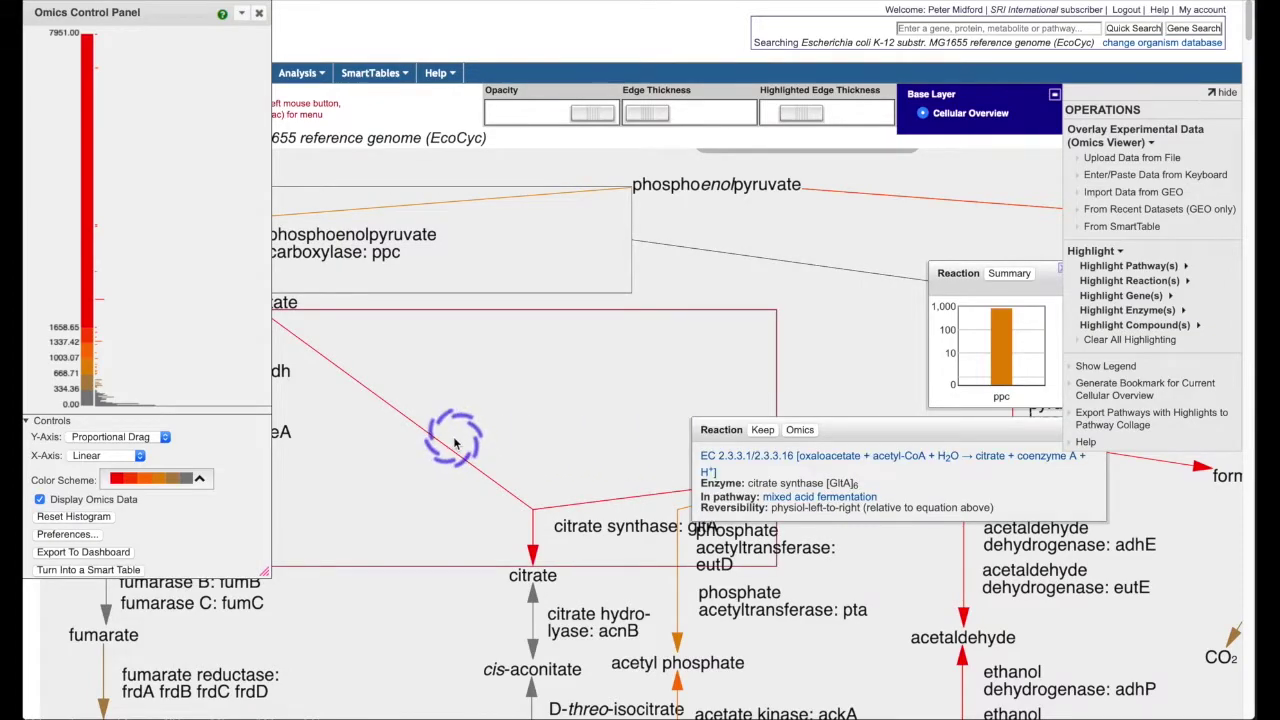
{"action": "left_click", "coordinate": [808, 429]}
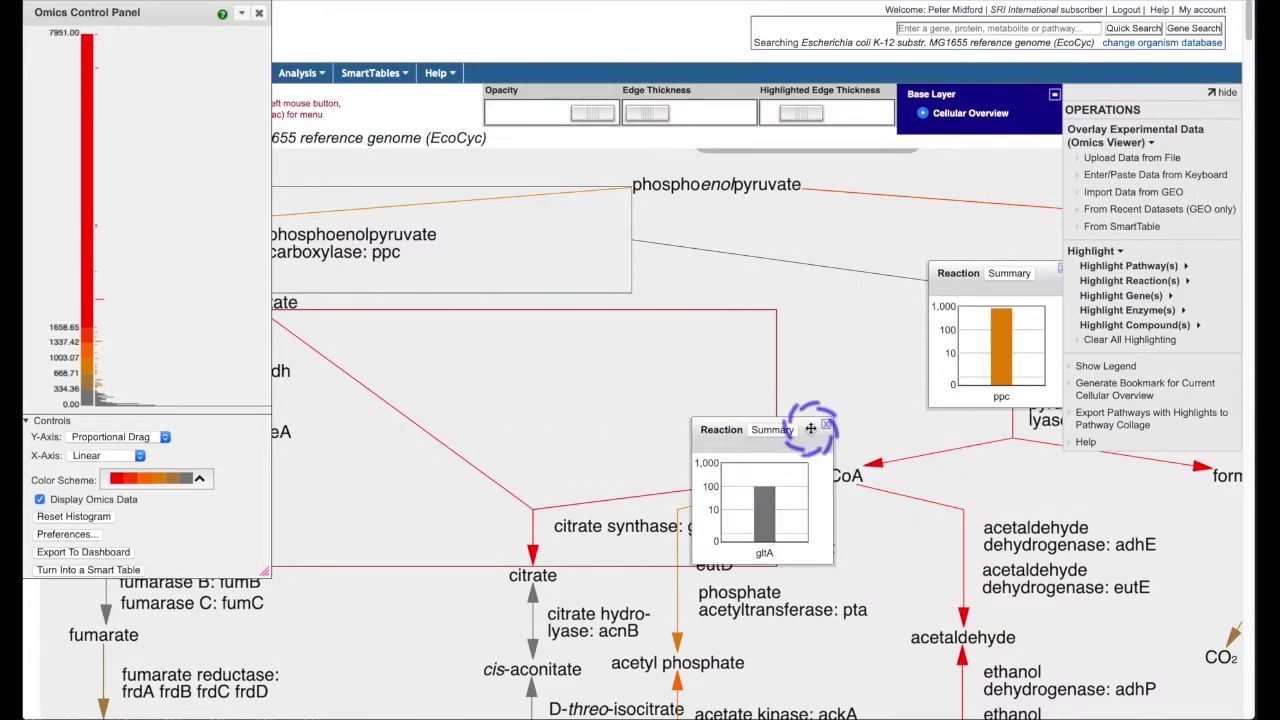
{"action": "left_click_drag", "start_coordinate": [811, 428], "coordinate": [1238, 462]}
{"action": "mouse_move", "coordinate": [968, 468]}
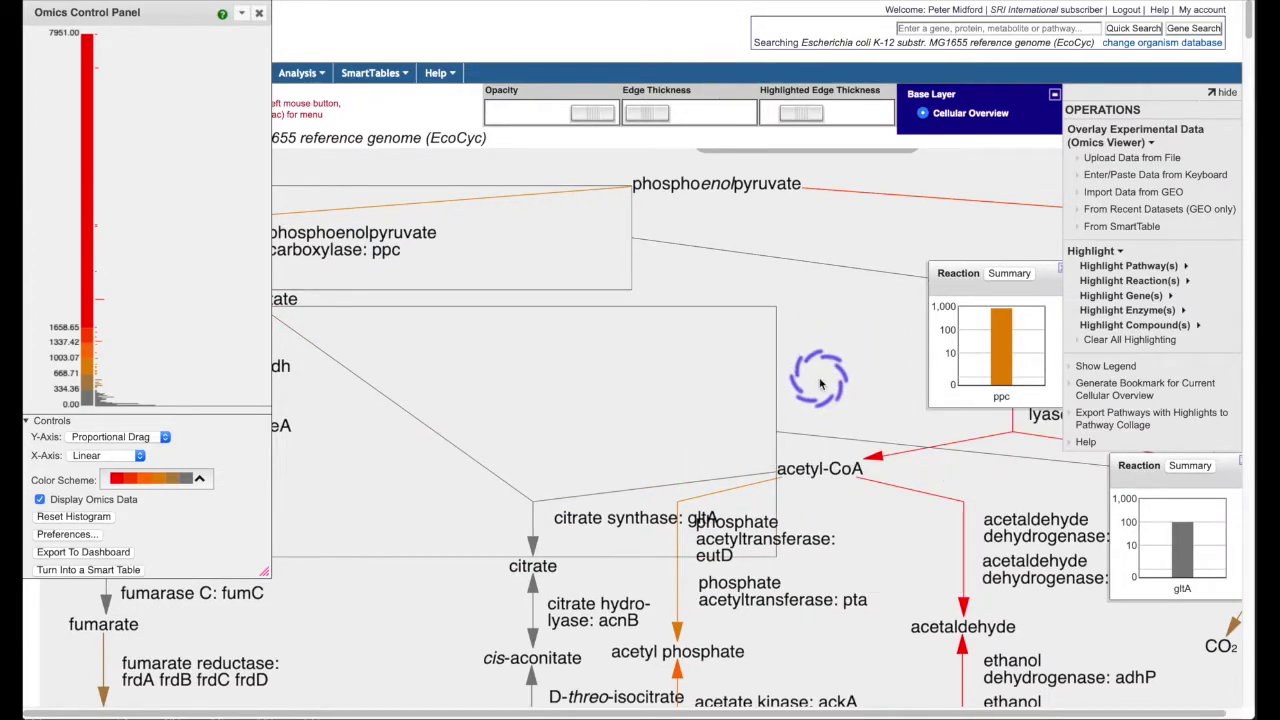
{"action": "left_click", "coordinate": [258, 16]}
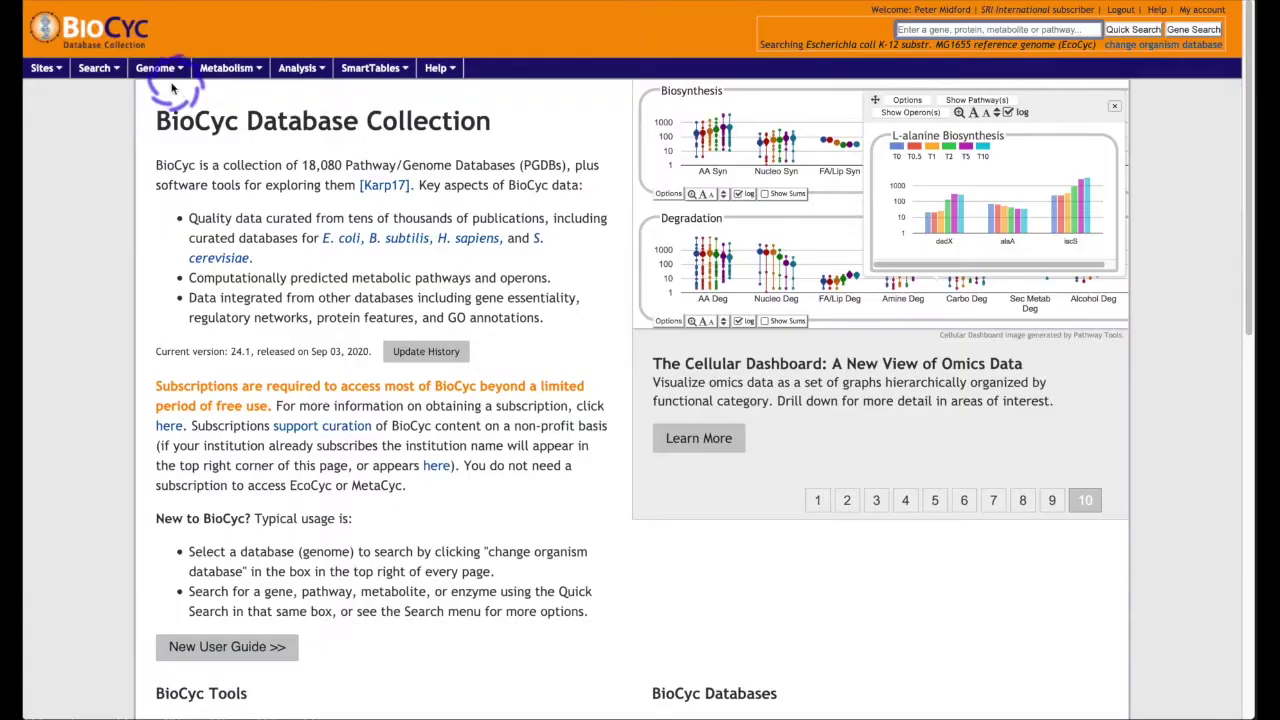
Step: Open a fresh Cellular Overview and start overlaying experimental data uploaded from a file
{"action": "mouse_move", "coordinate": [236, 70]}
{"action": "left_click", "coordinate": [239, 87]}
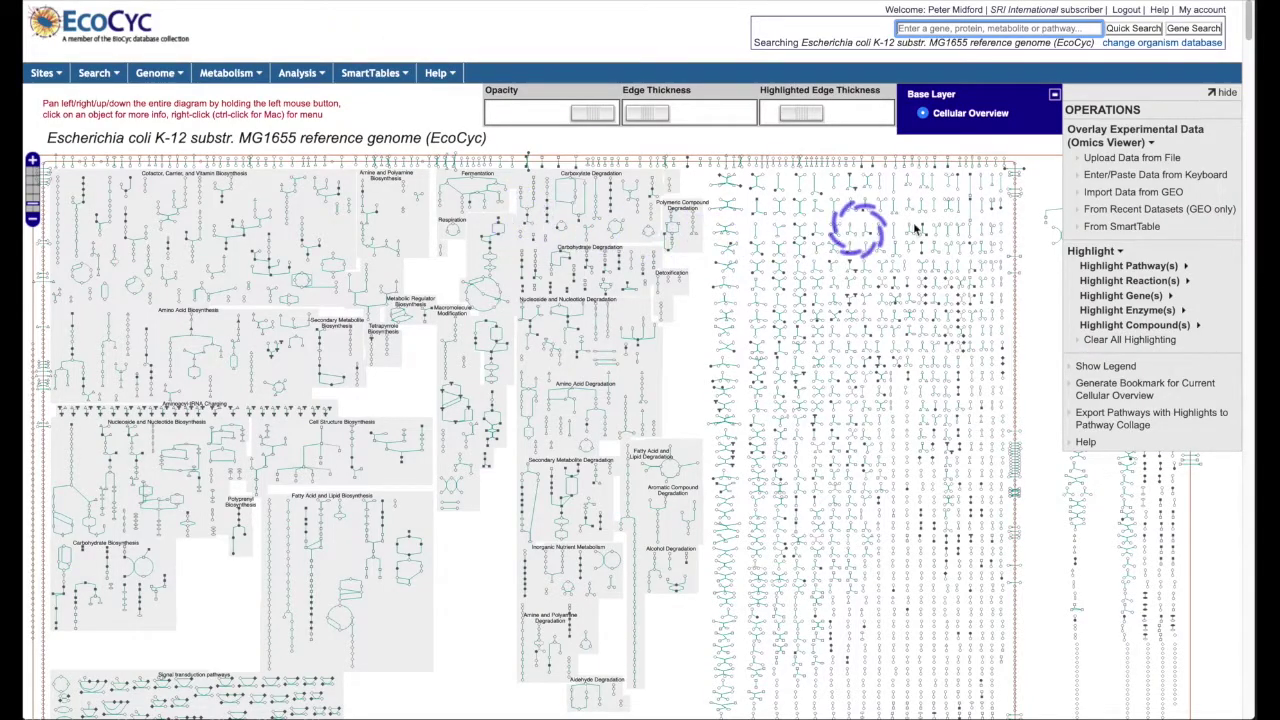
{"action": "left_click", "coordinate": [1134, 160]}
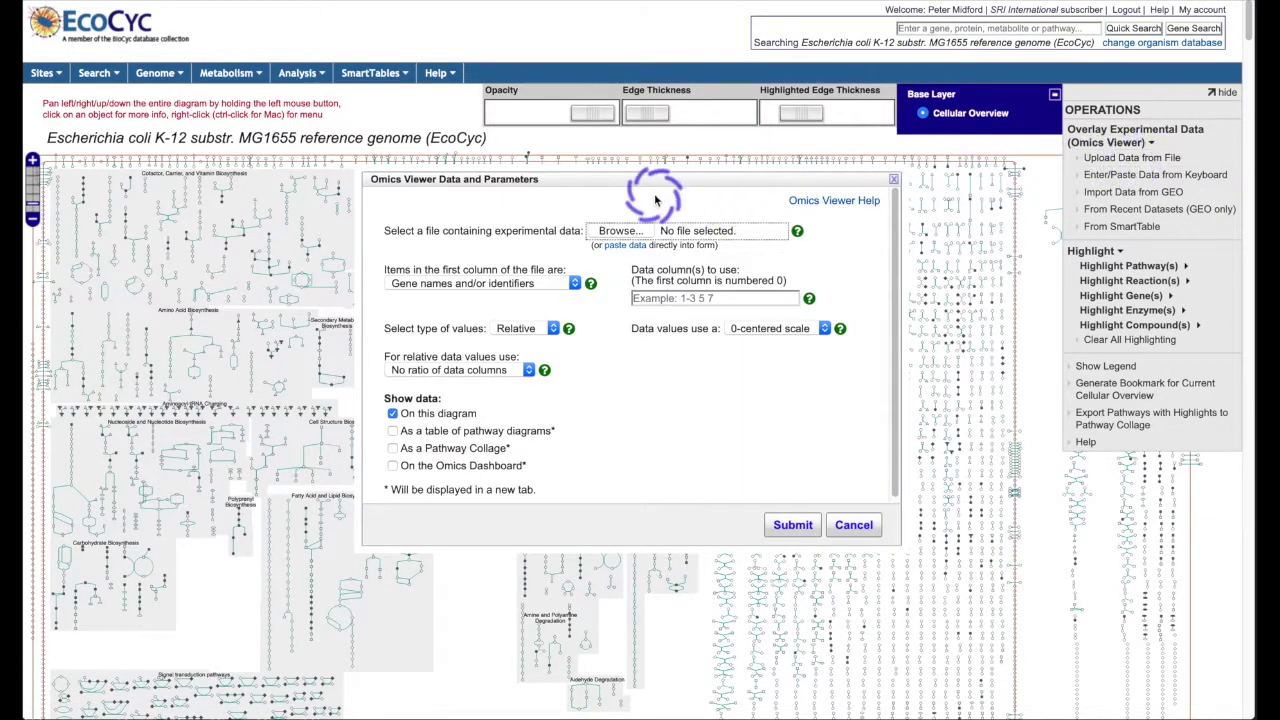
Step: Choose ecoli-feuer-toaerobic-significant.txt as the experimental data file for the omics overlay
{"action": "left_click", "coordinate": [629, 230]}
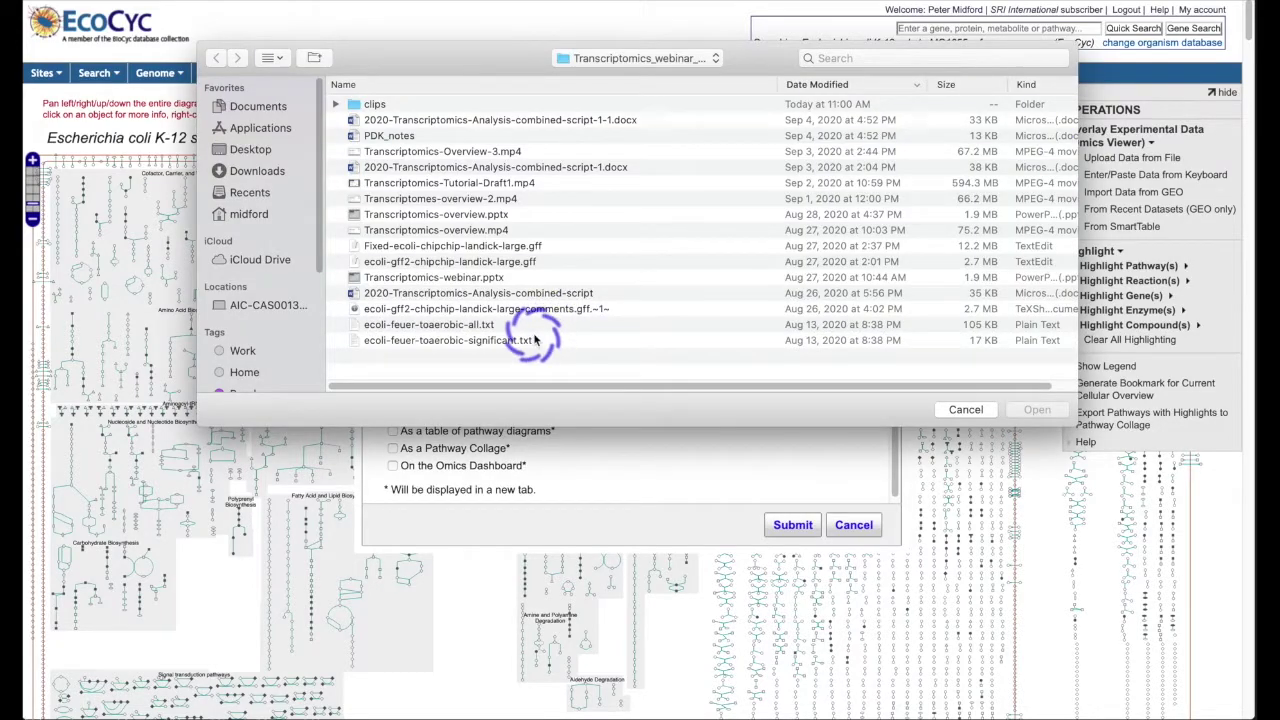
{"action": "left_click", "coordinate": [545, 340]}
{"action": "left_click", "coordinate": [1036, 408]}
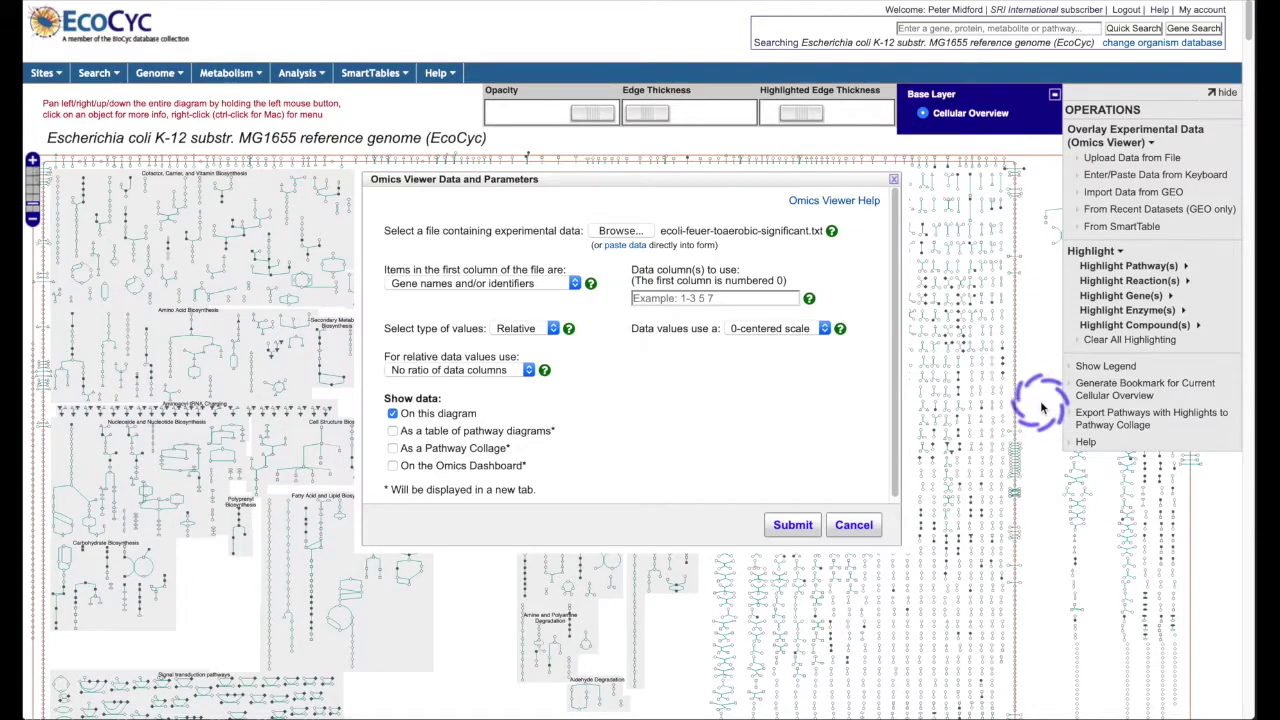
Step: Configure the uploaded data as absolute values in columns 1-6 and submit it for display on the Cellular Overview
{"action": "left_click", "coordinate": [574, 284]}
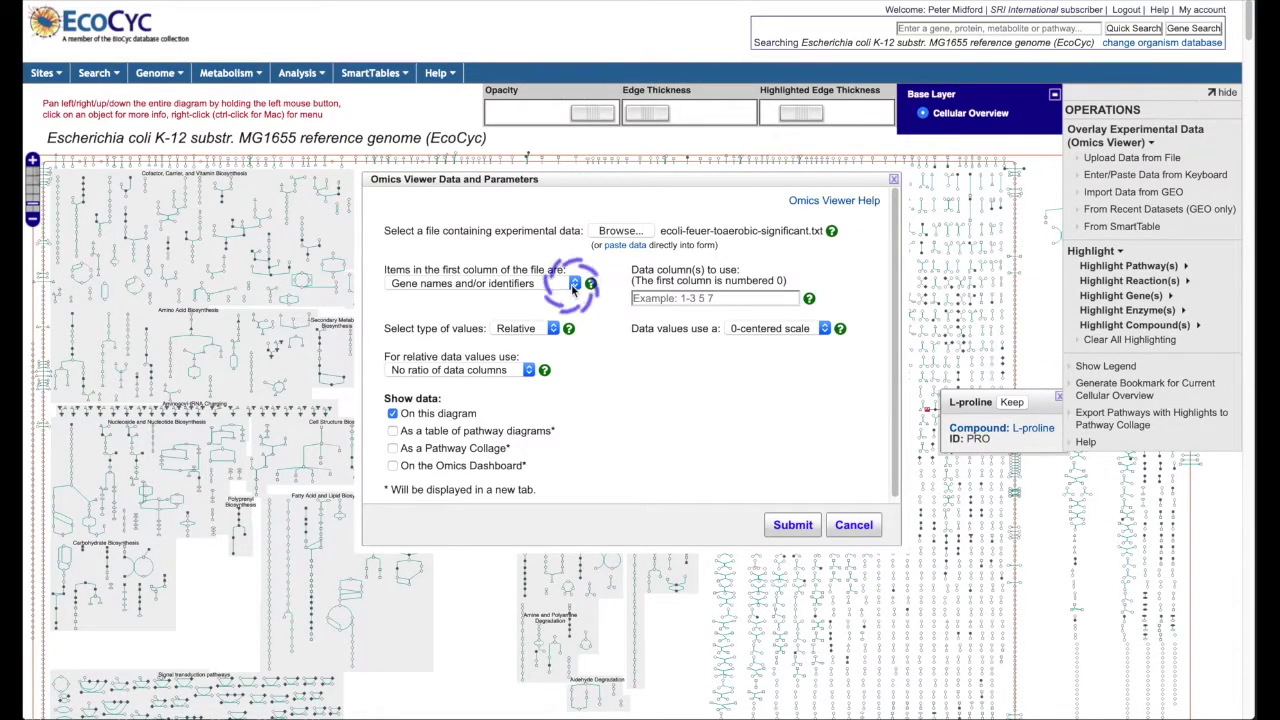
{"action": "left_click", "coordinate": [555, 330]}
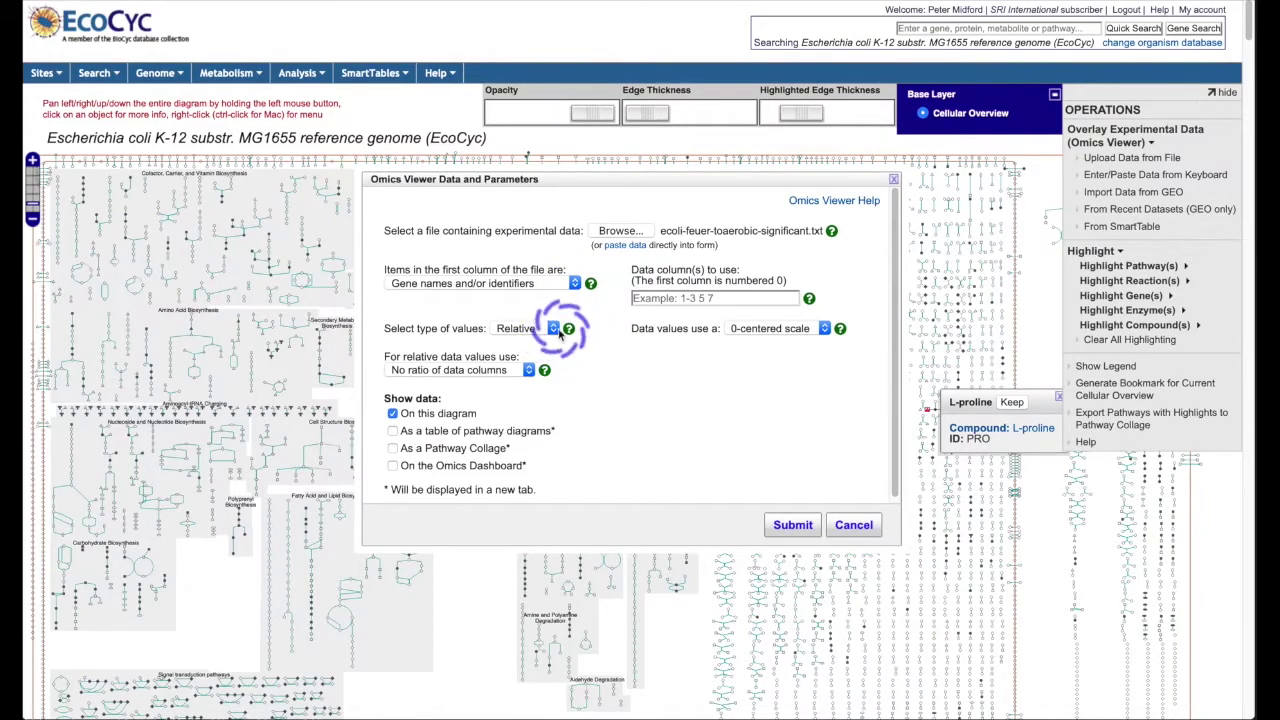
{"action": "left_click", "coordinate": [552, 311]}
{"action": "left_click", "coordinate": [720, 329]}
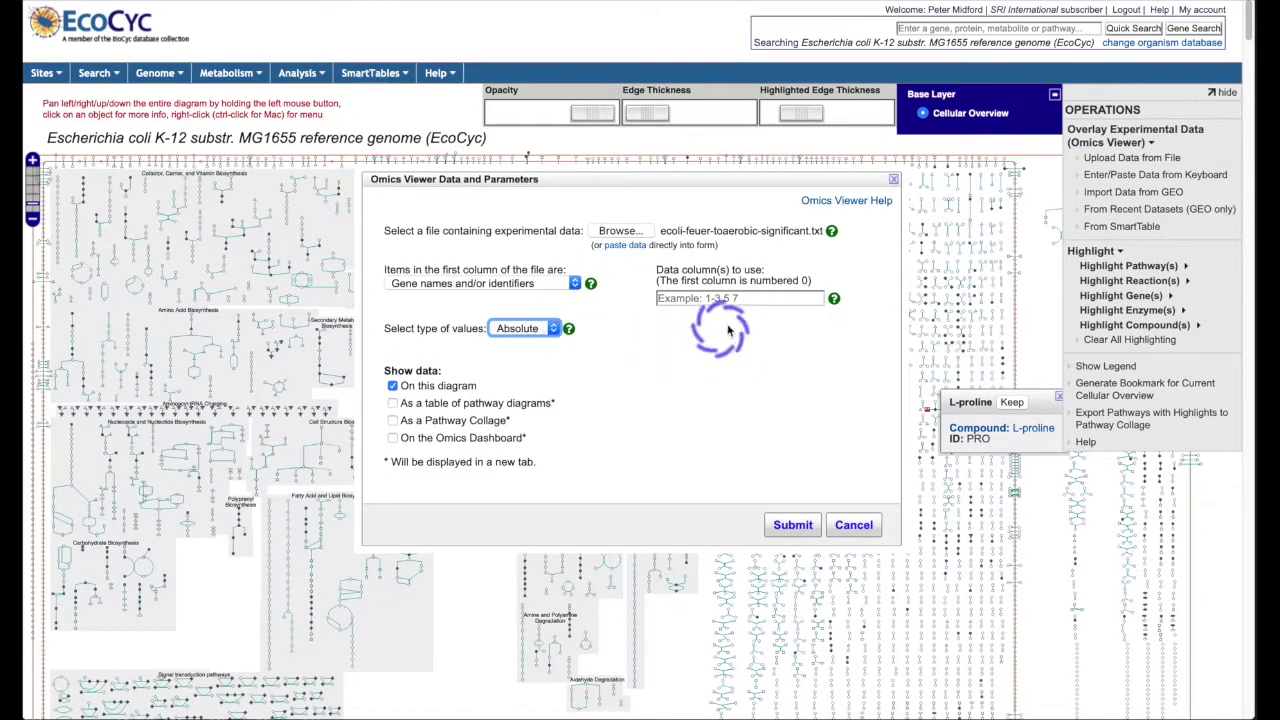
{"action": "left_click", "coordinate": [742, 298]}
{"action": "type", "text": "1-6"}
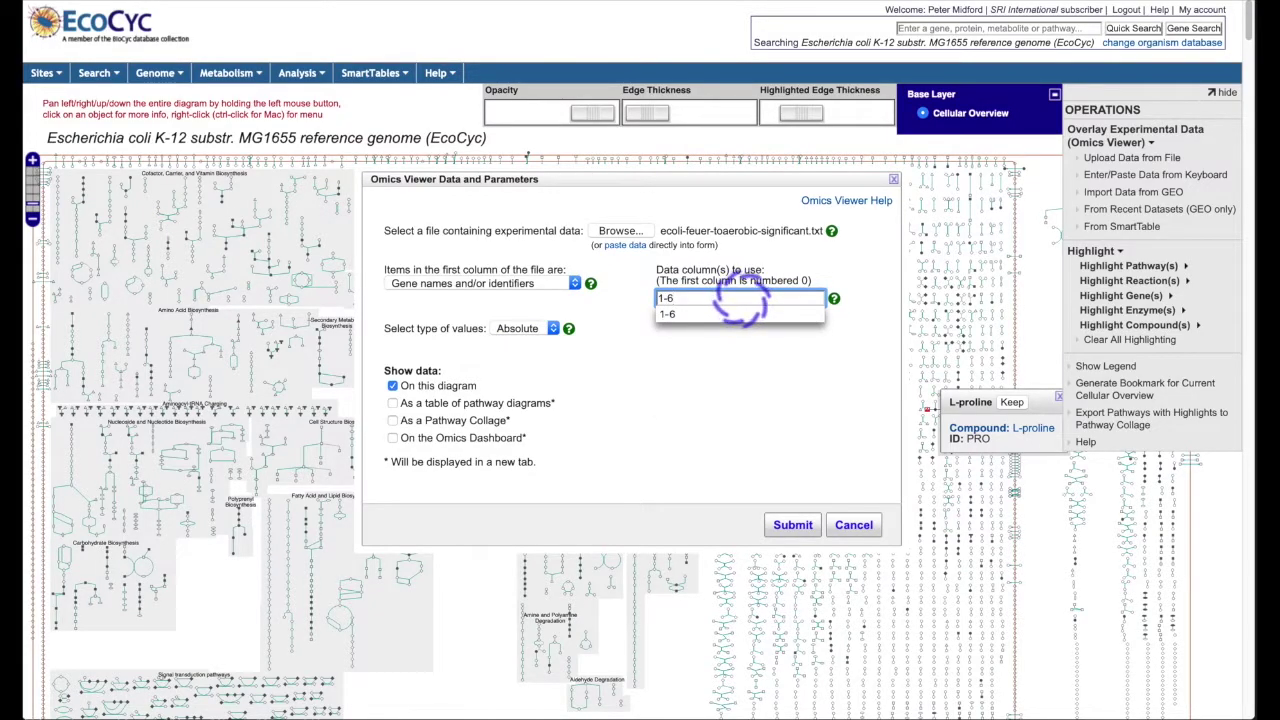
{"action": "left_click", "coordinate": [741, 416]}
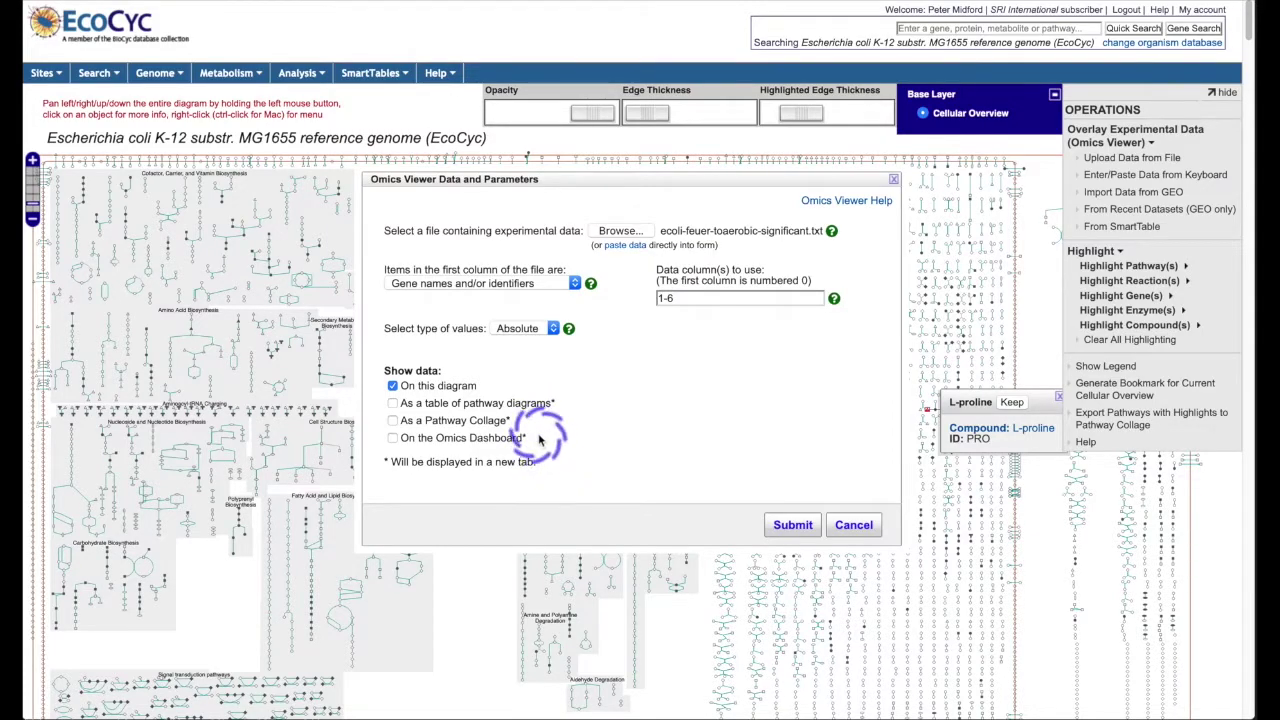
{"action": "left_click", "coordinate": [793, 525]}
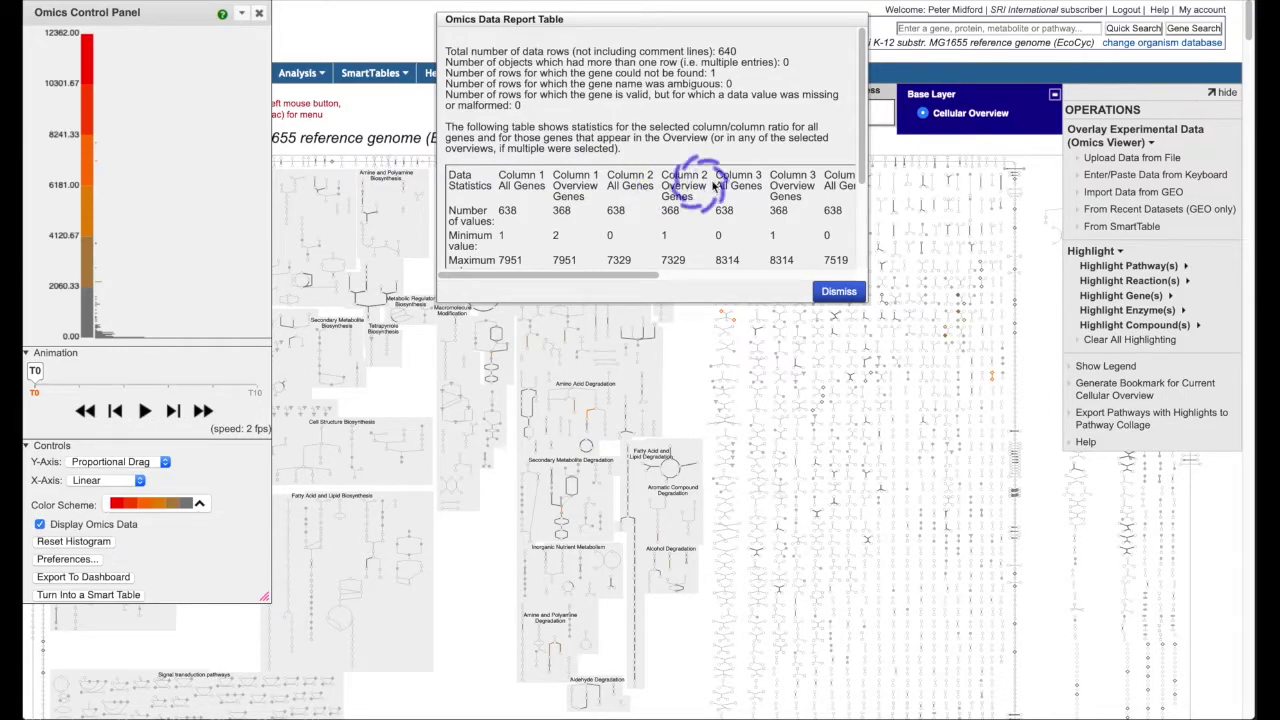
Step: Review and dismiss the omics data report, and lower the highest colour threshold of the omics scale to 3228.04
{"action": "left_click_drag", "start_coordinate": [862, 135], "coordinate": [863, 214]}
{"action": "left_click", "coordinate": [837, 292]}
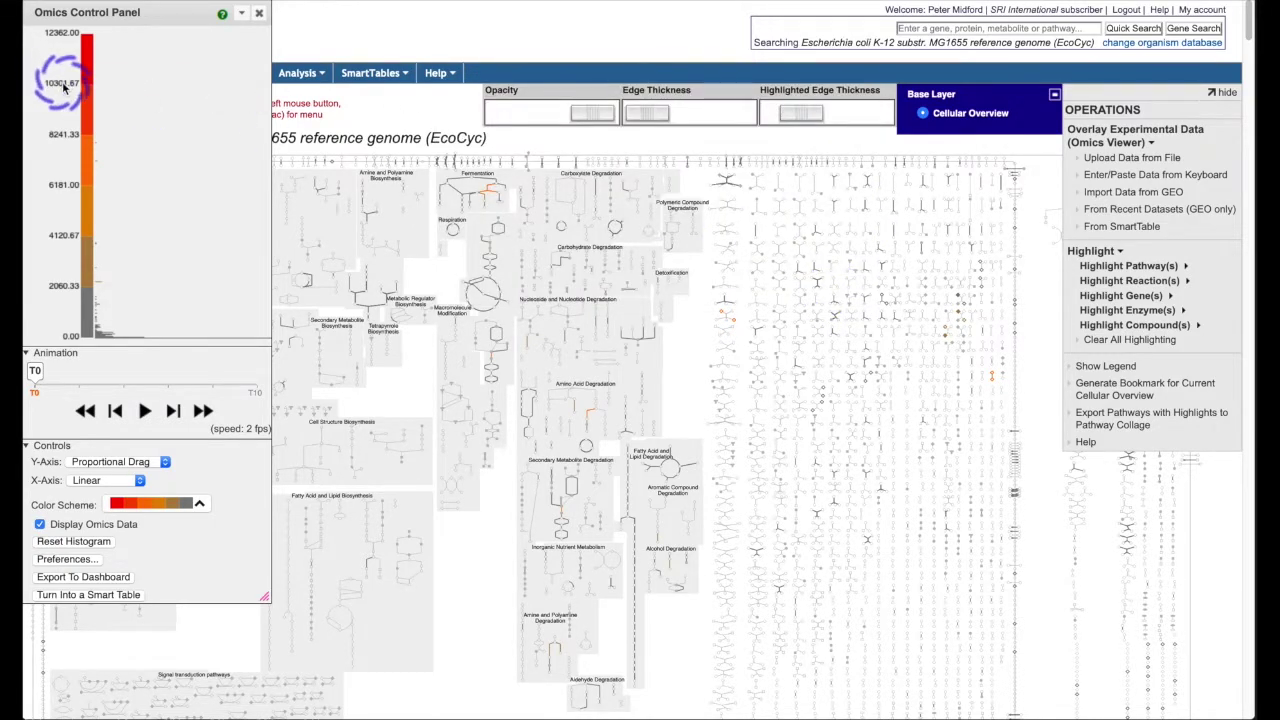
{"action": "left_click_drag", "start_coordinate": [63, 87], "coordinate": [48, 257]}
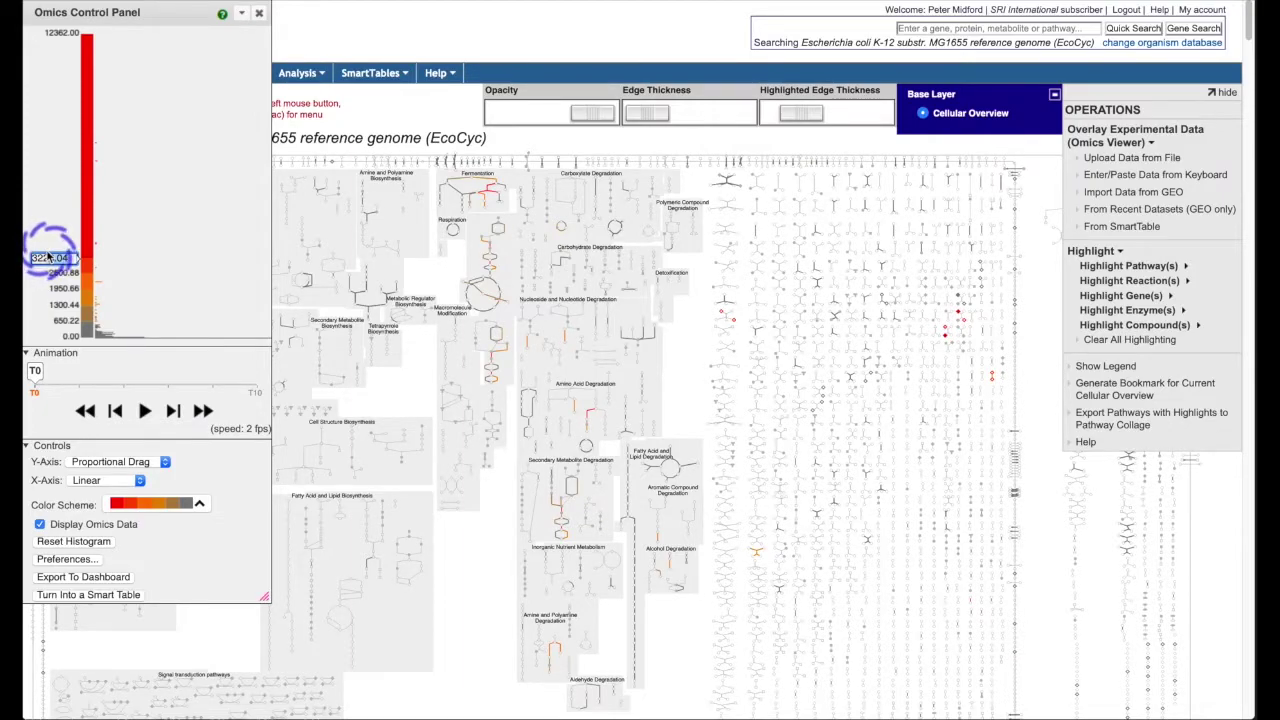
{"action": "left_click_drag", "start_coordinate": [48, 257], "coordinate": [48, 258]}
Step: Examine the expression colouring of the mixed acid fermentation pathway at a readable level of detail
{"action": "mouse_move", "coordinate": [465, 207]}
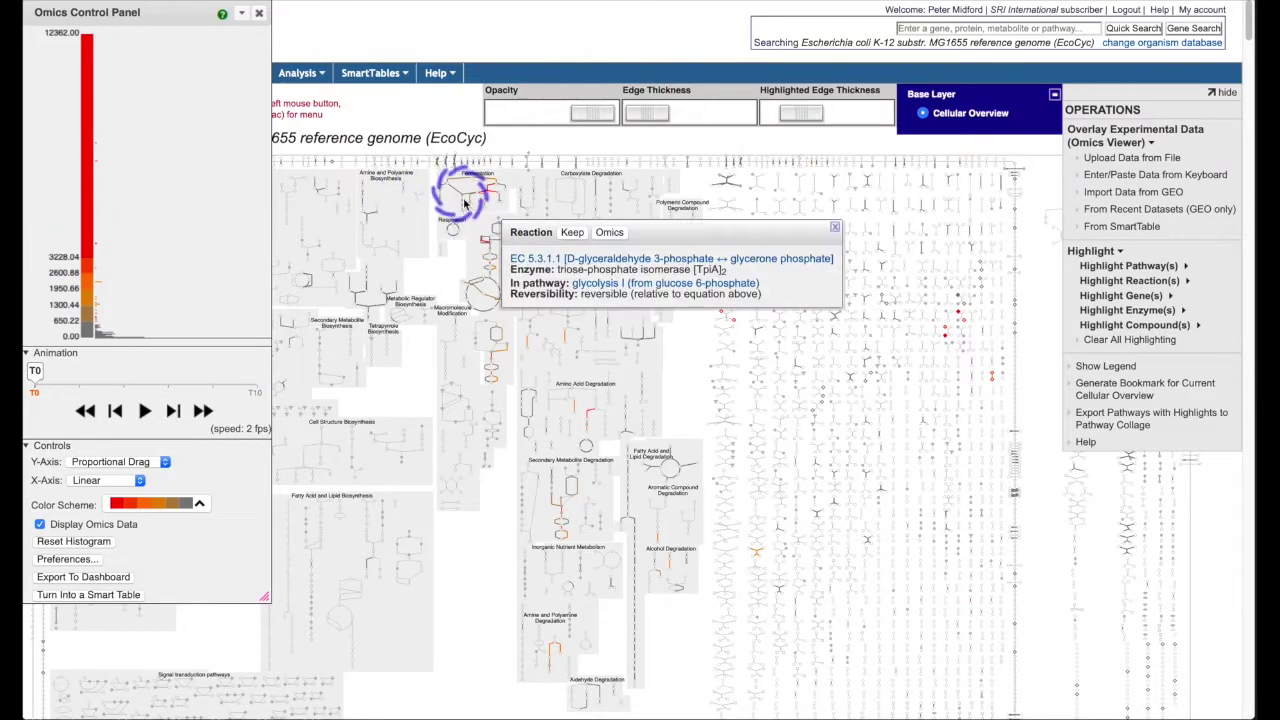
{"action": "scroll", "coordinate": [465, 208], "scroll_direction": "up", "scroll_amount": 1}
{"action": "scroll", "coordinate": [465, 212], "scroll_direction": "up", "scroll_amount": 1}
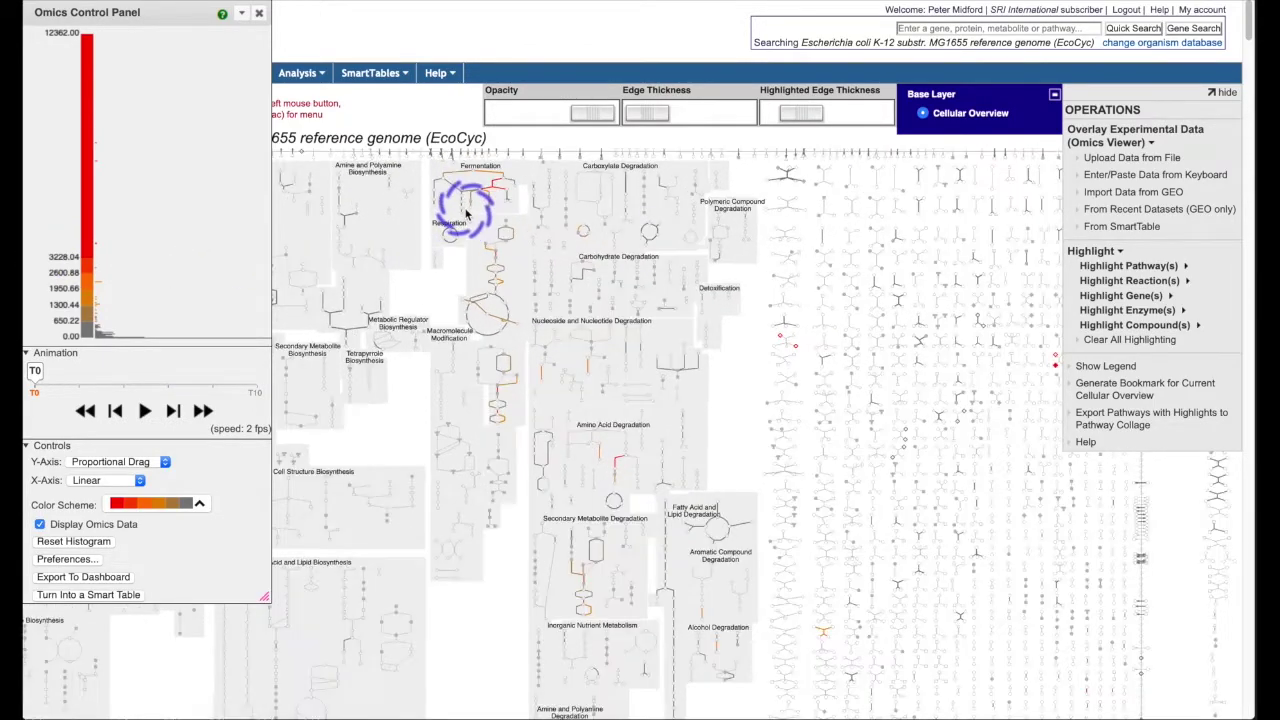
{"action": "scroll", "coordinate": [466, 212], "scroll_direction": "up", "scroll_amount": 3}
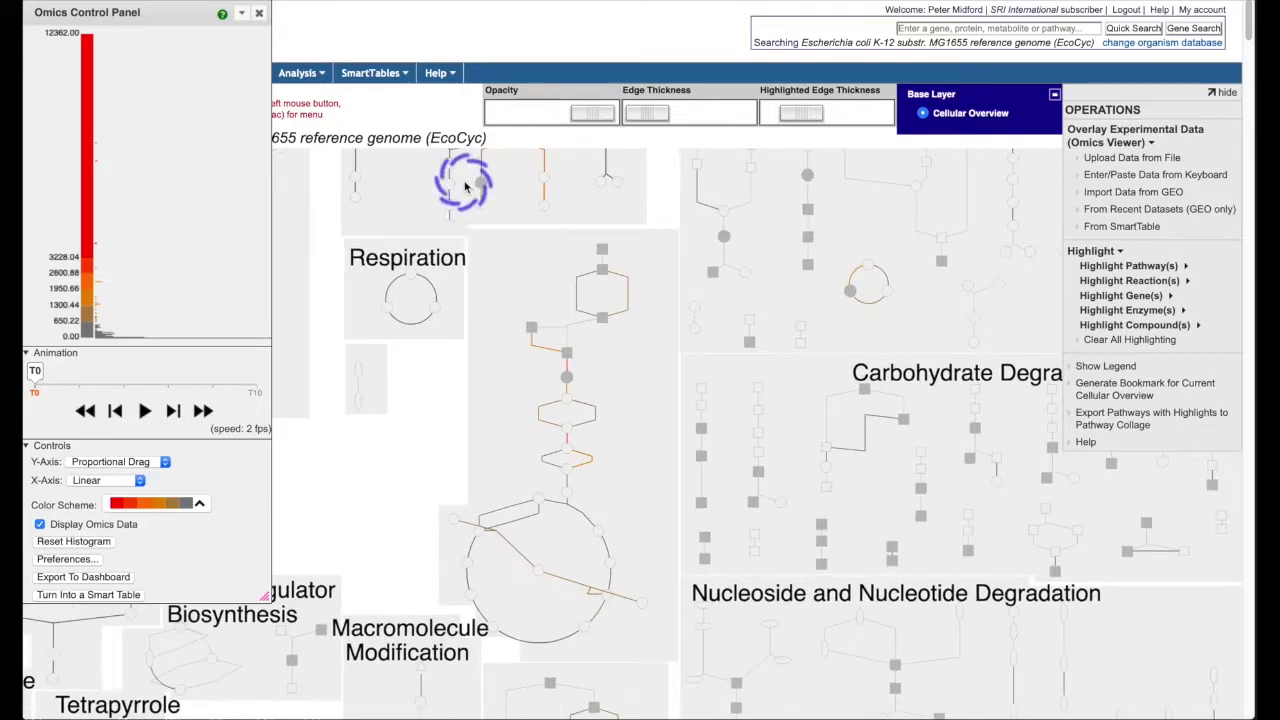
{"action": "scroll", "coordinate": [491, 357], "scroll_direction": "up", "scroll_amount": 5}
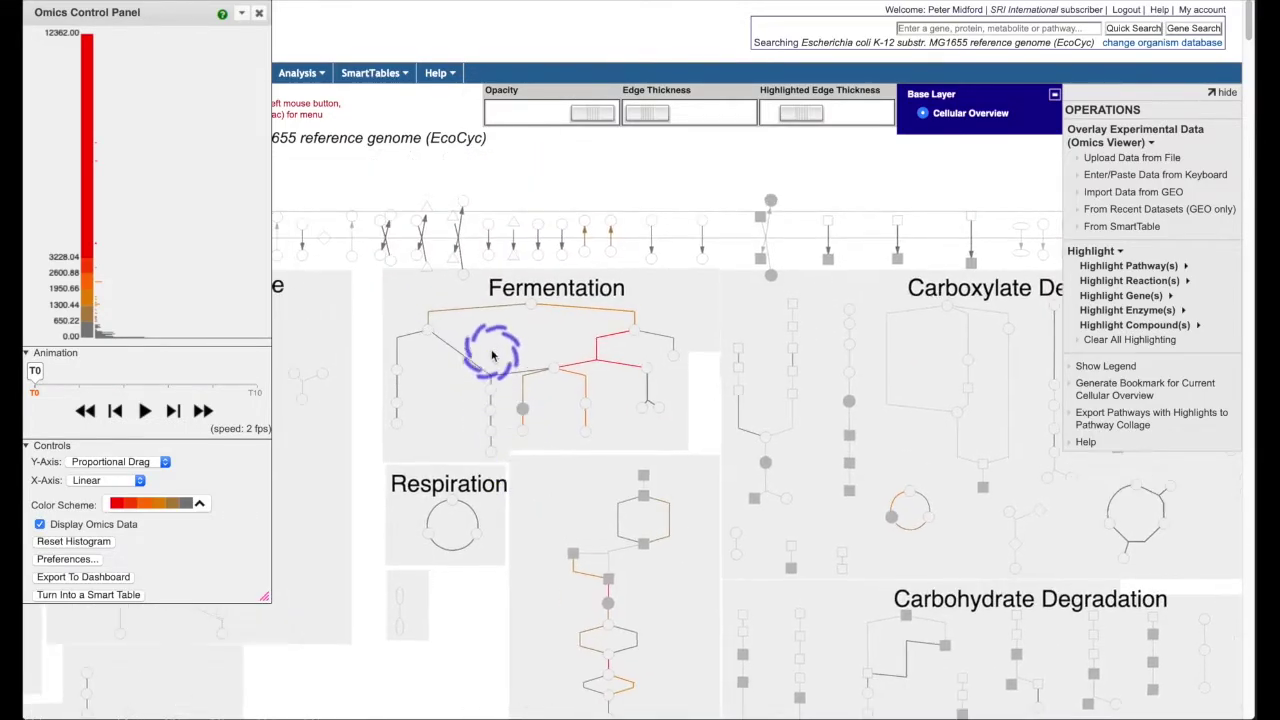
{"action": "scroll", "coordinate": [491, 355], "scroll_direction": "up", "scroll_amount": 3}
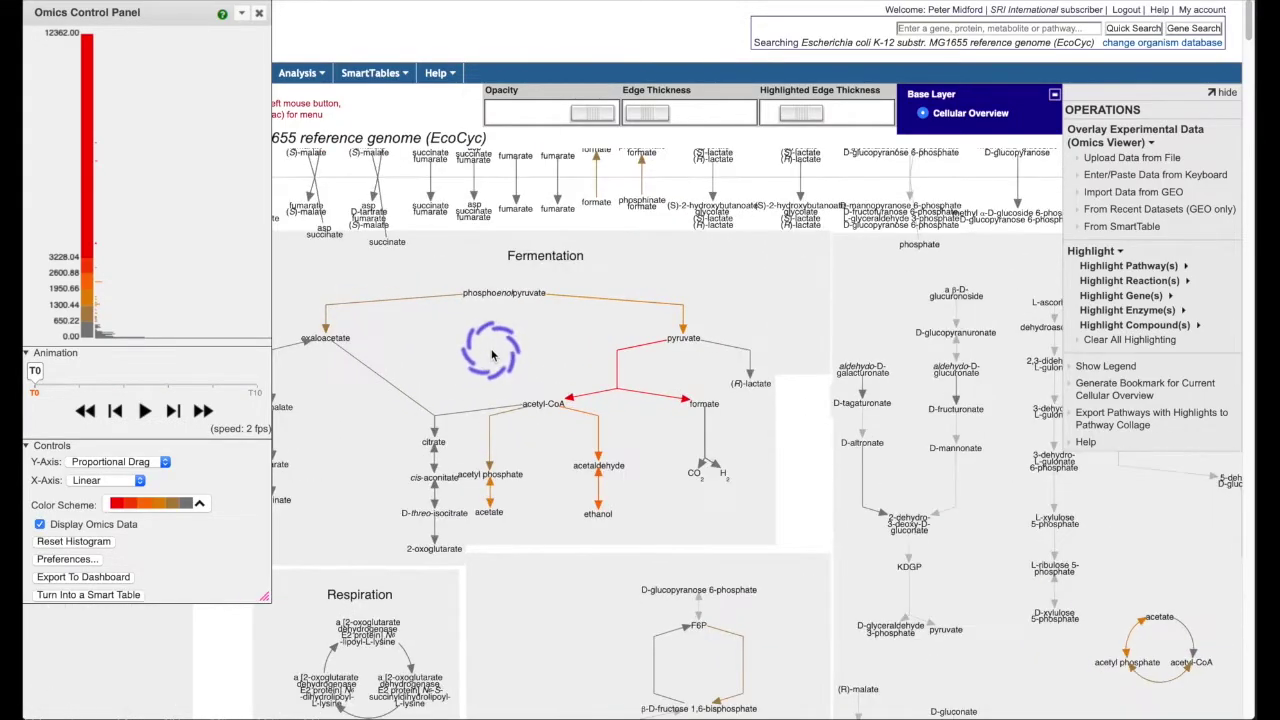
{"action": "scroll", "coordinate": [491, 355], "scroll_direction": "up", "scroll_amount": 3}
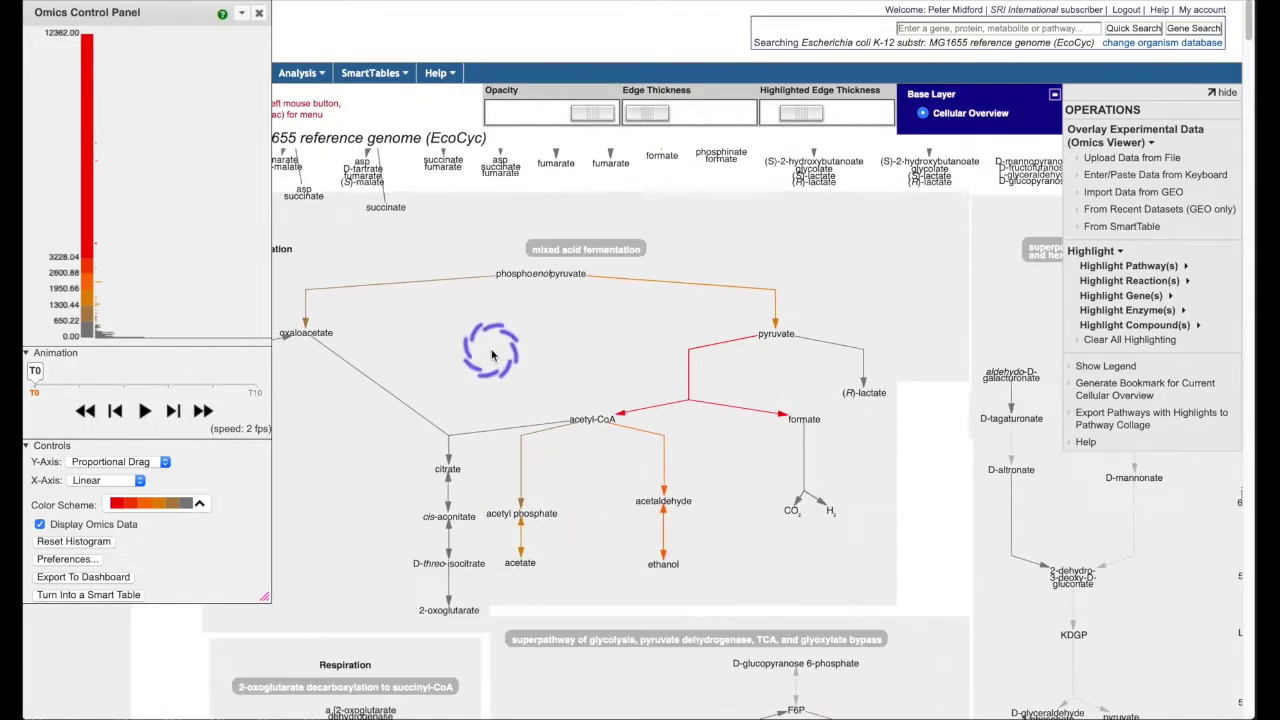
{"action": "left_click_drag", "start_coordinate": [491, 355], "coordinate": [669, 338]}
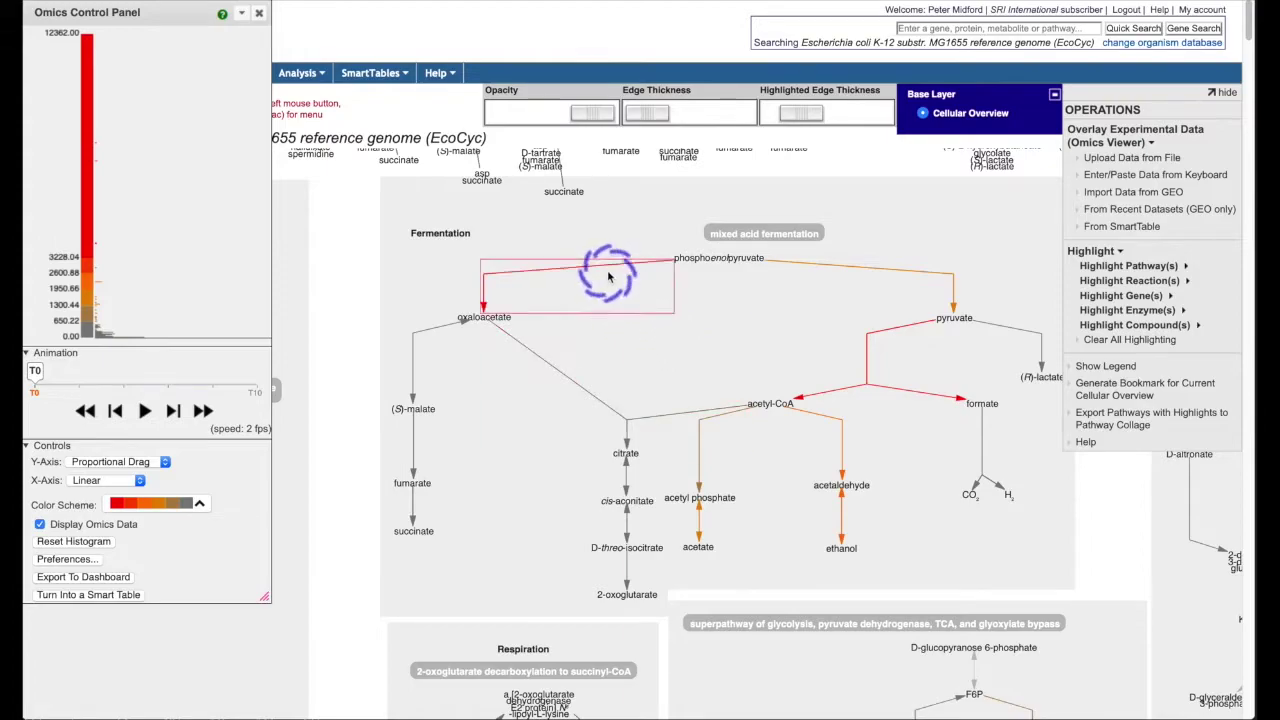
Step: Show the omics bar chart for the phosphoenolpyruvate to oxaloacetate reaction and close it after viewing
{"action": "mouse_move", "coordinate": [606, 265]}
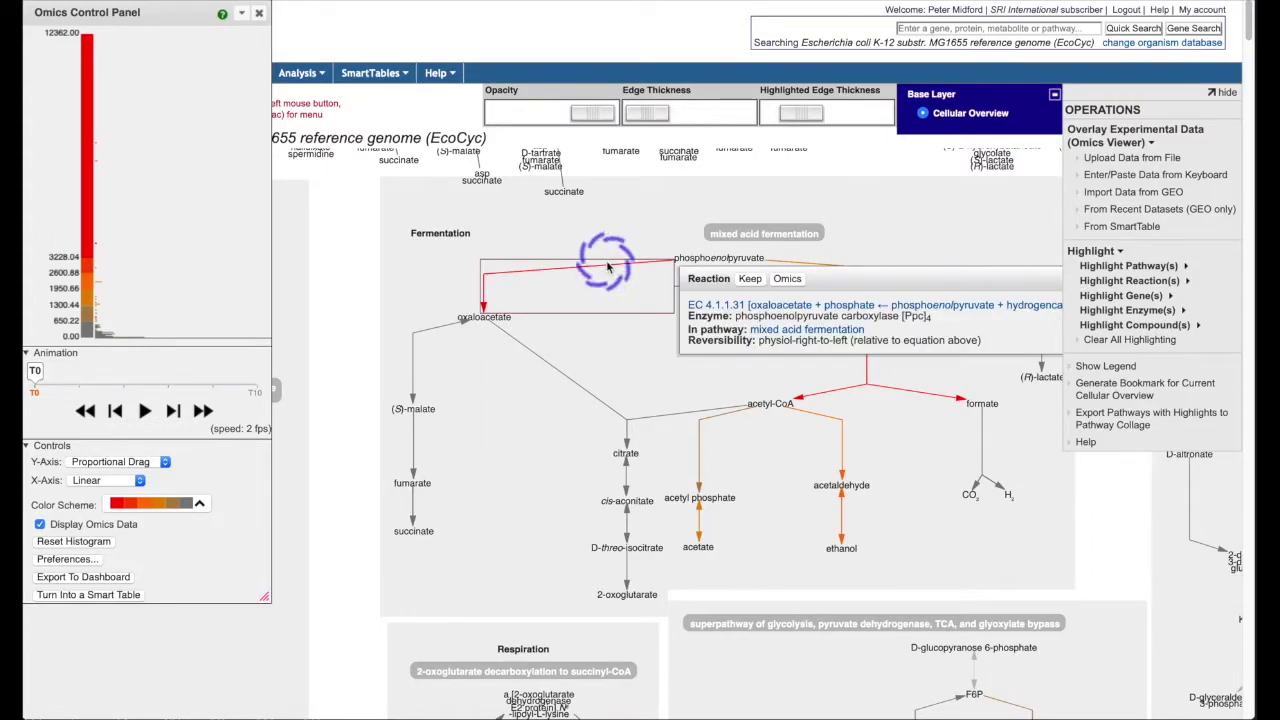
{"action": "left_click", "coordinate": [790, 282]}
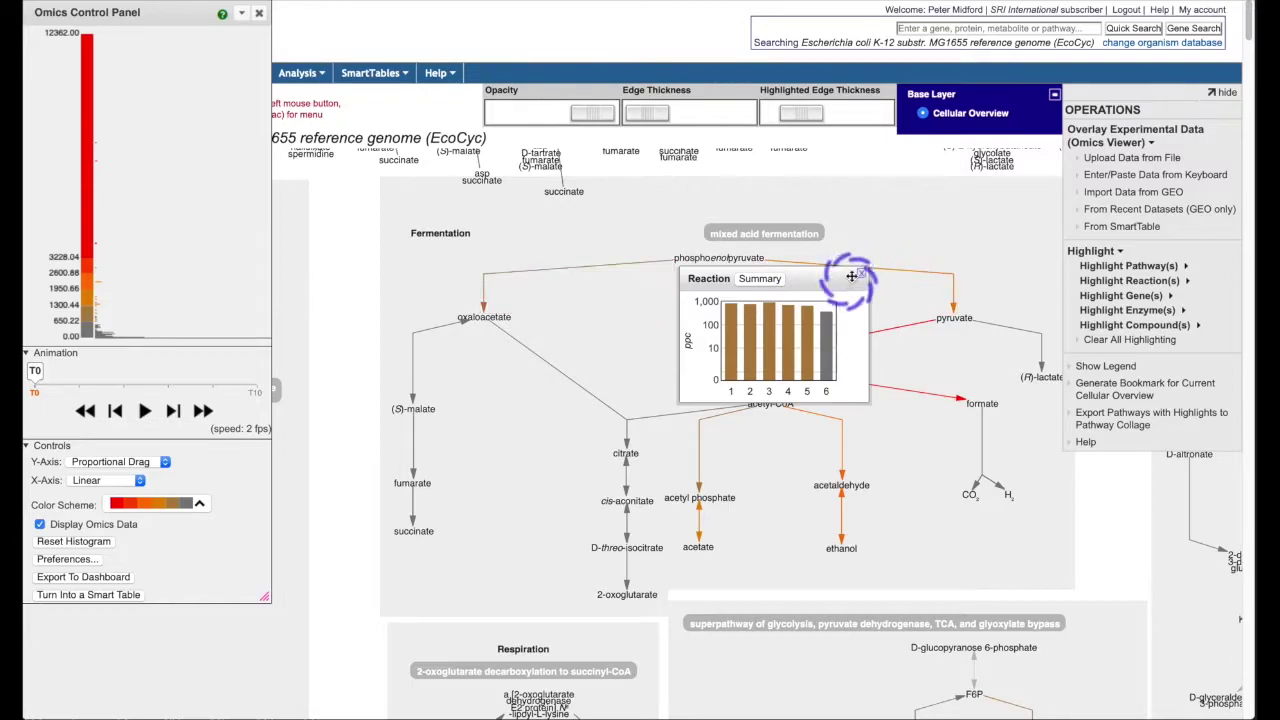
{"action": "left_click", "coordinate": [860, 274]}
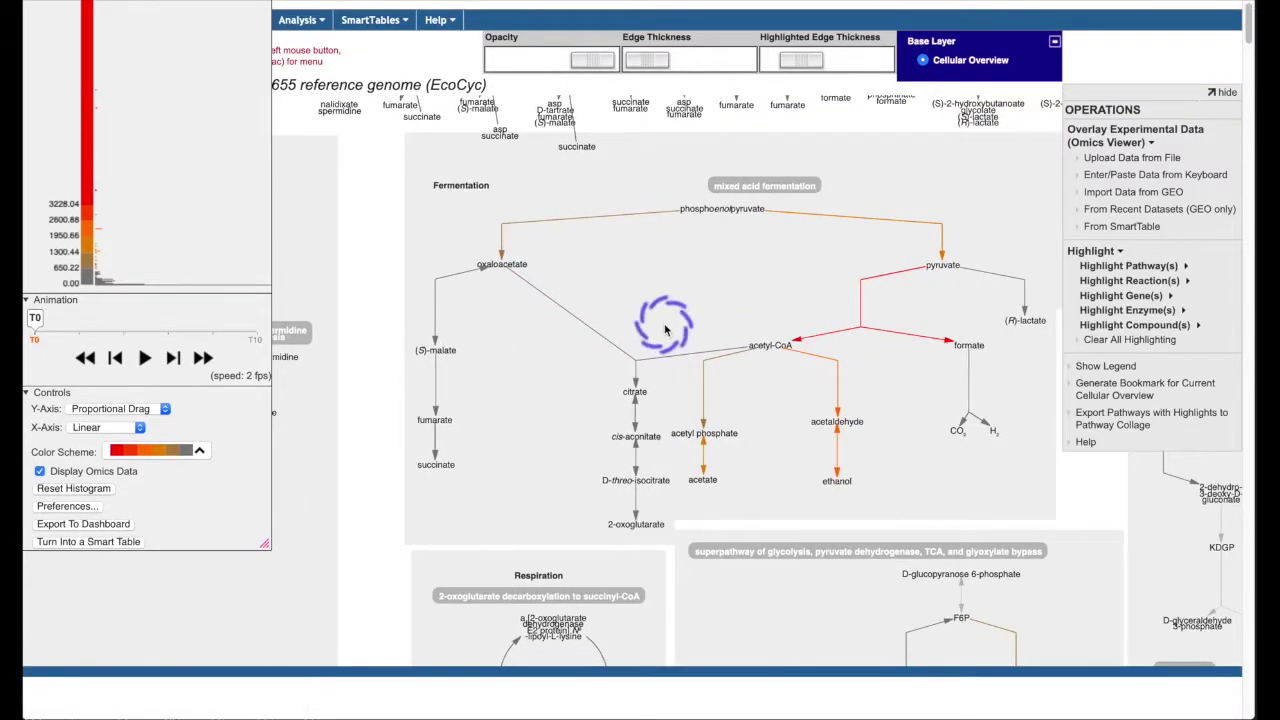
Step: Play the time-course animation with the fermentation pathway in view and speed it up to 4 fps
{"action": "scroll", "coordinate": [665, 330], "scroll_direction": "down", "scroll_amount": 2}
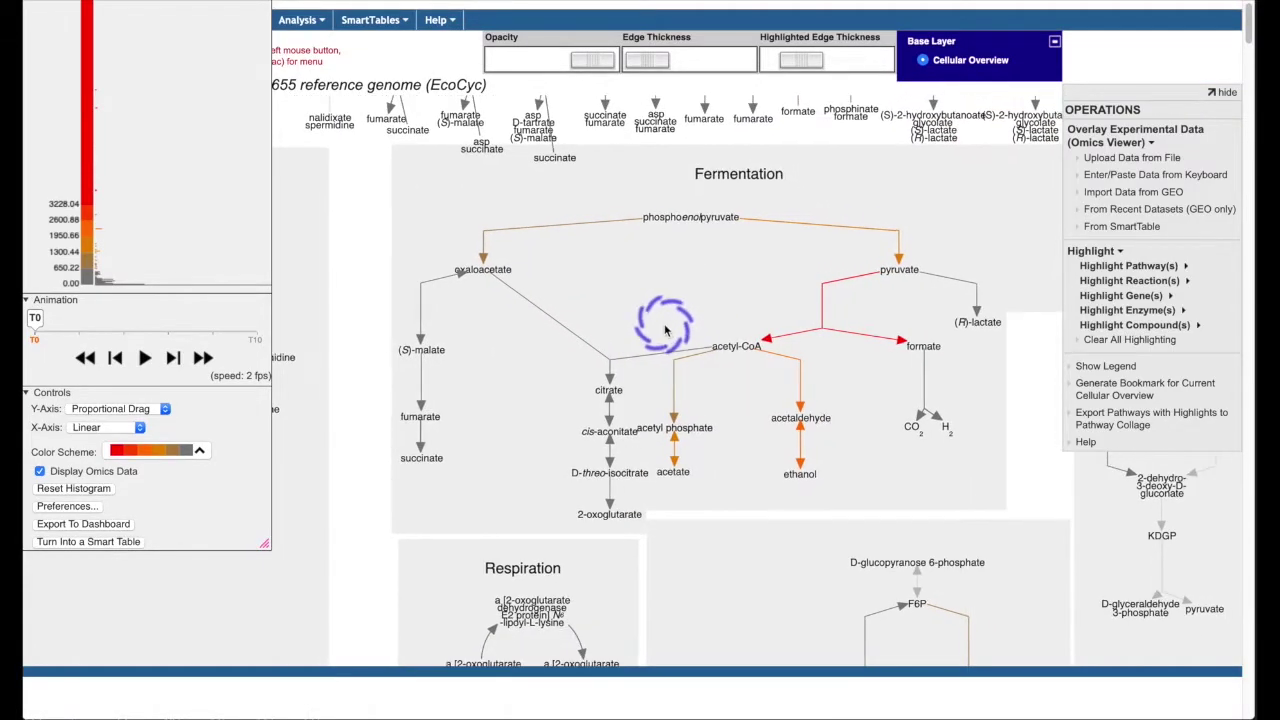
{"action": "scroll", "coordinate": [665, 330], "scroll_direction": "down", "scroll_amount": 4}
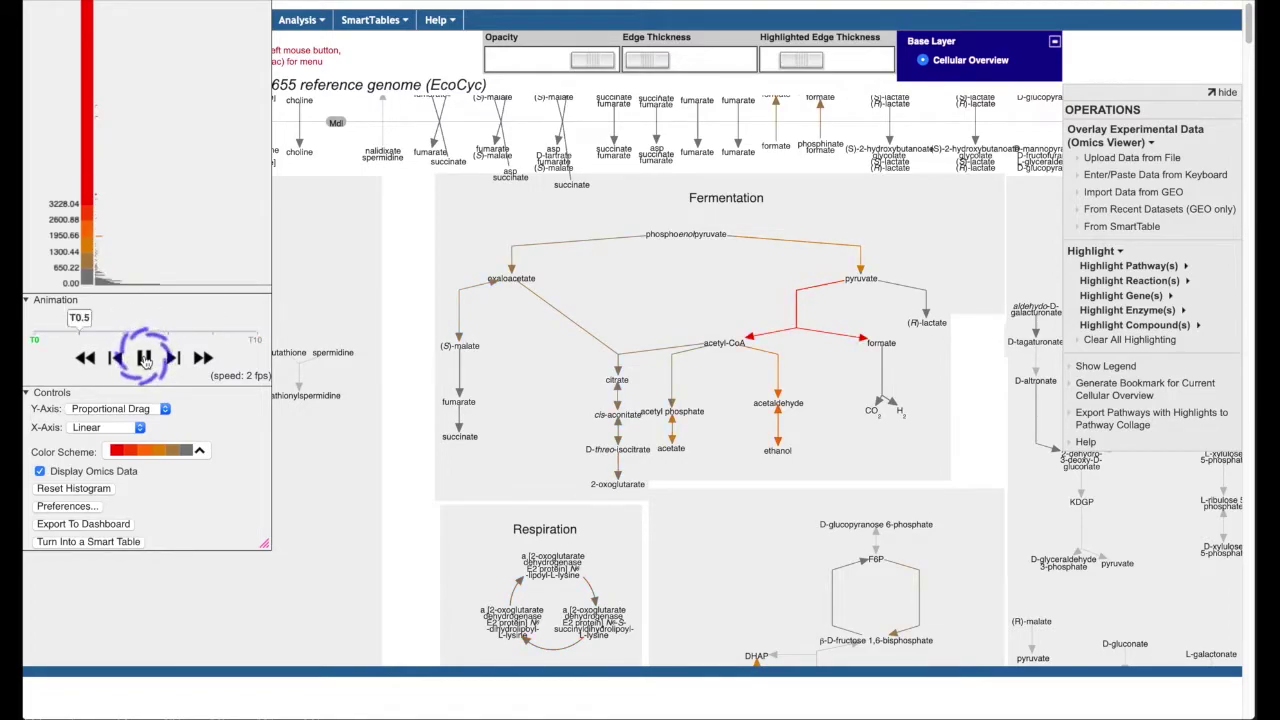
{"action": "left_click", "coordinate": [205, 359]}
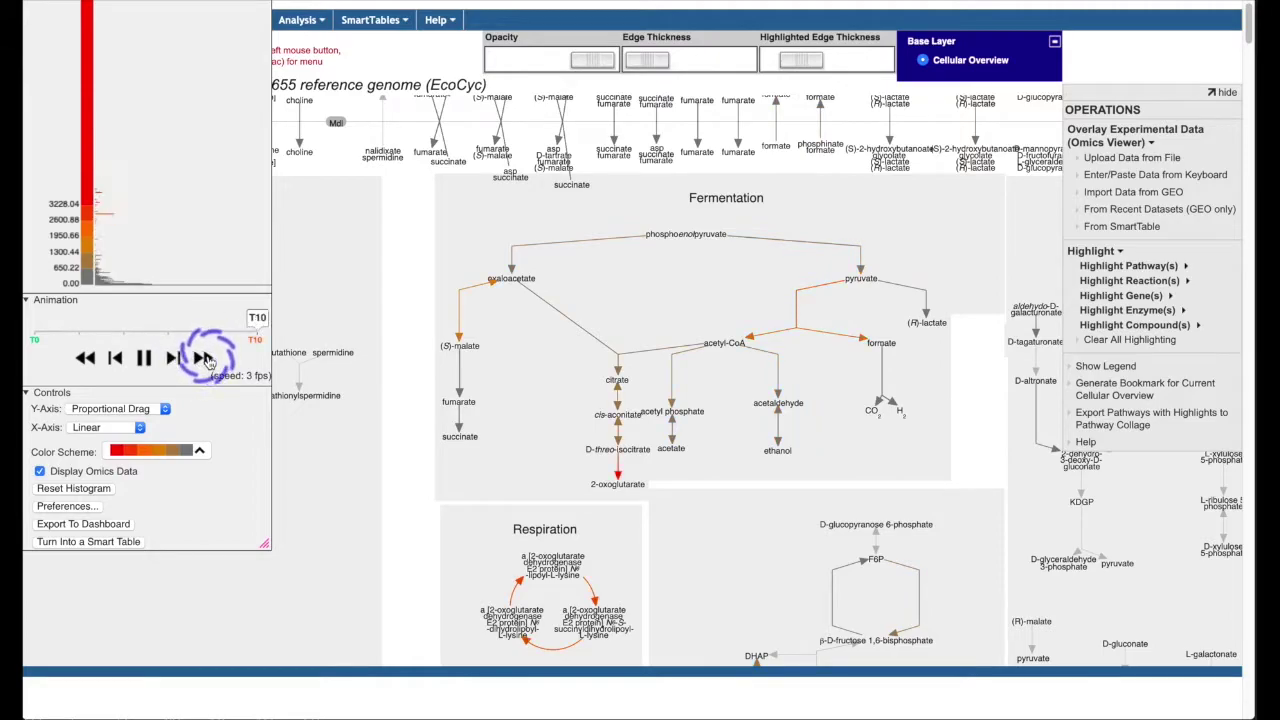
{"action": "left_click", "coordinate": [205, 359]}
{"action": "left_click", "coordinate": [141, 359]}
Step: Slow the time-course animation to 0.5 fps, pause it and advance it one time point
{"action": "left_click", "coordinate": [88, 360]}
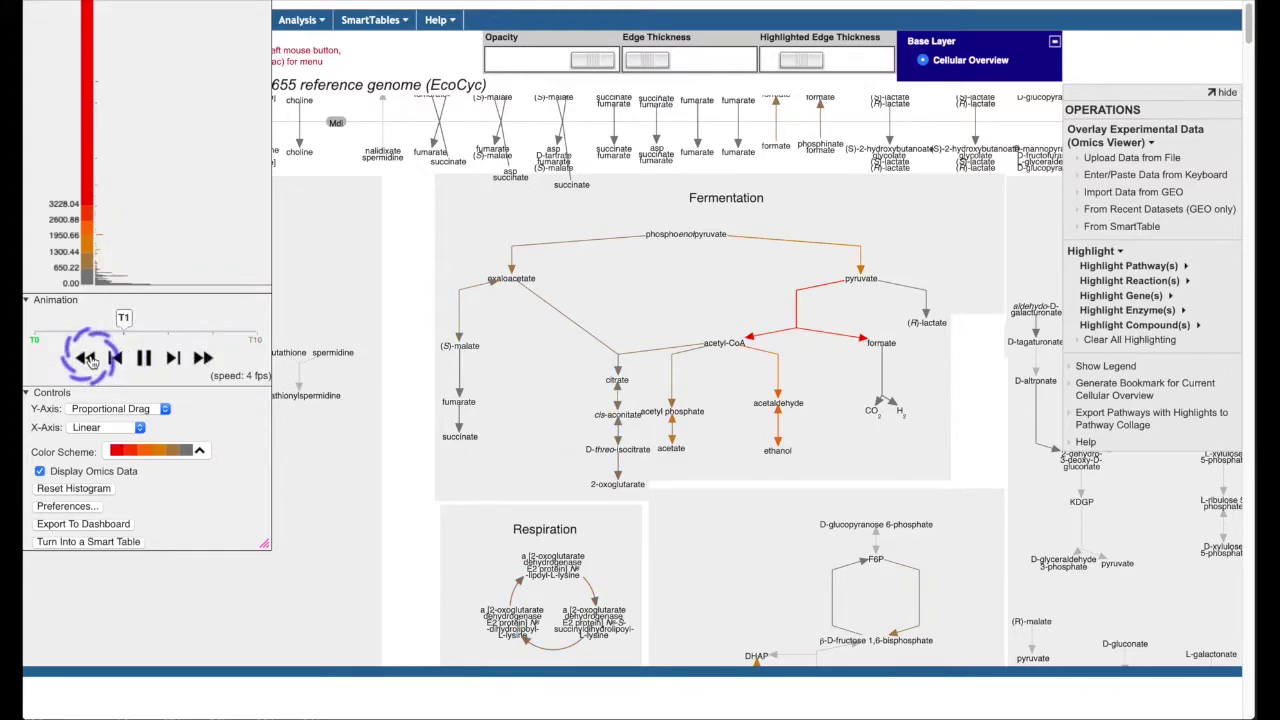
{"action": "left_click", "coordinate": [88, 360]}
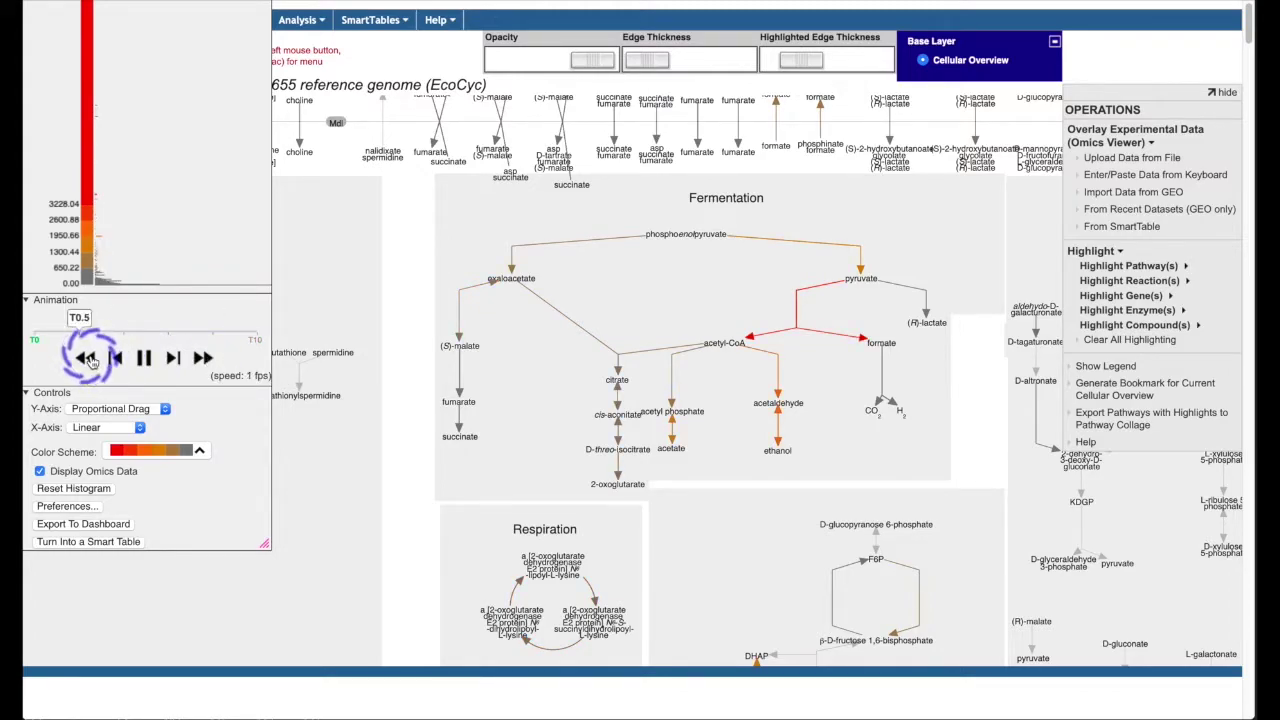
{"action": "left_click", "coordinate": [143, 359]}
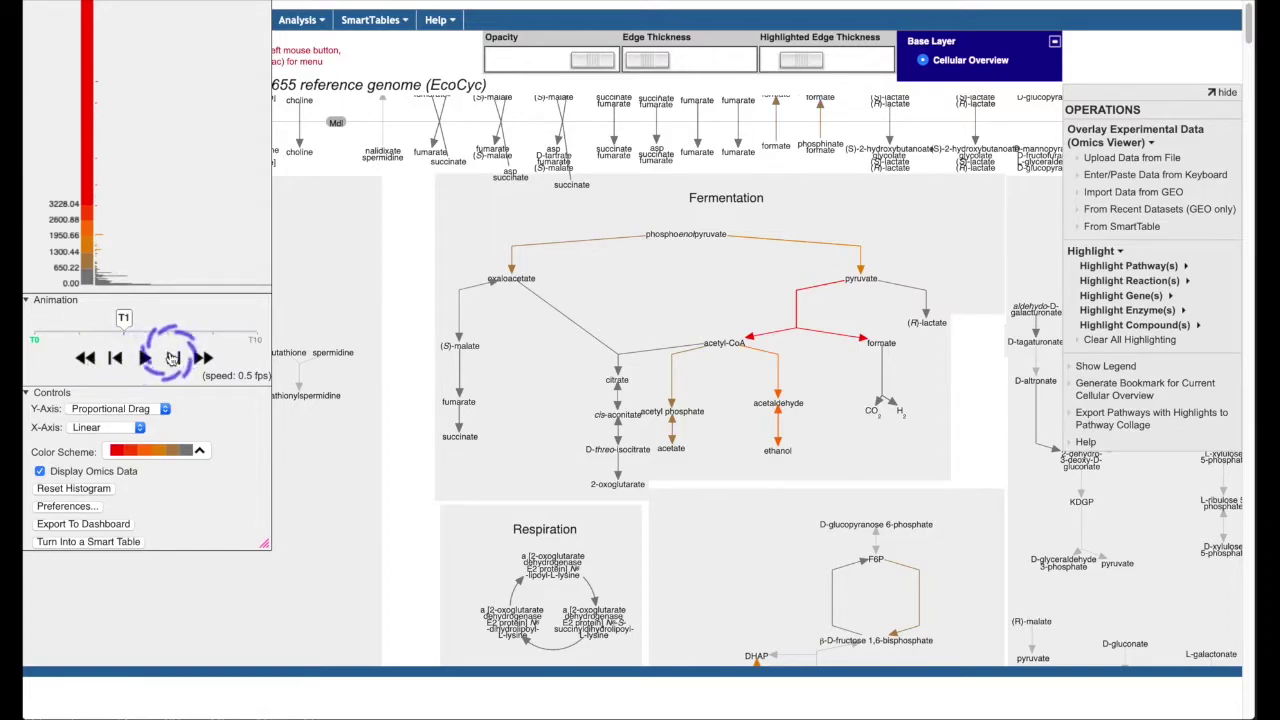
{"action": "left_click", "coordinate": [172, 358]}
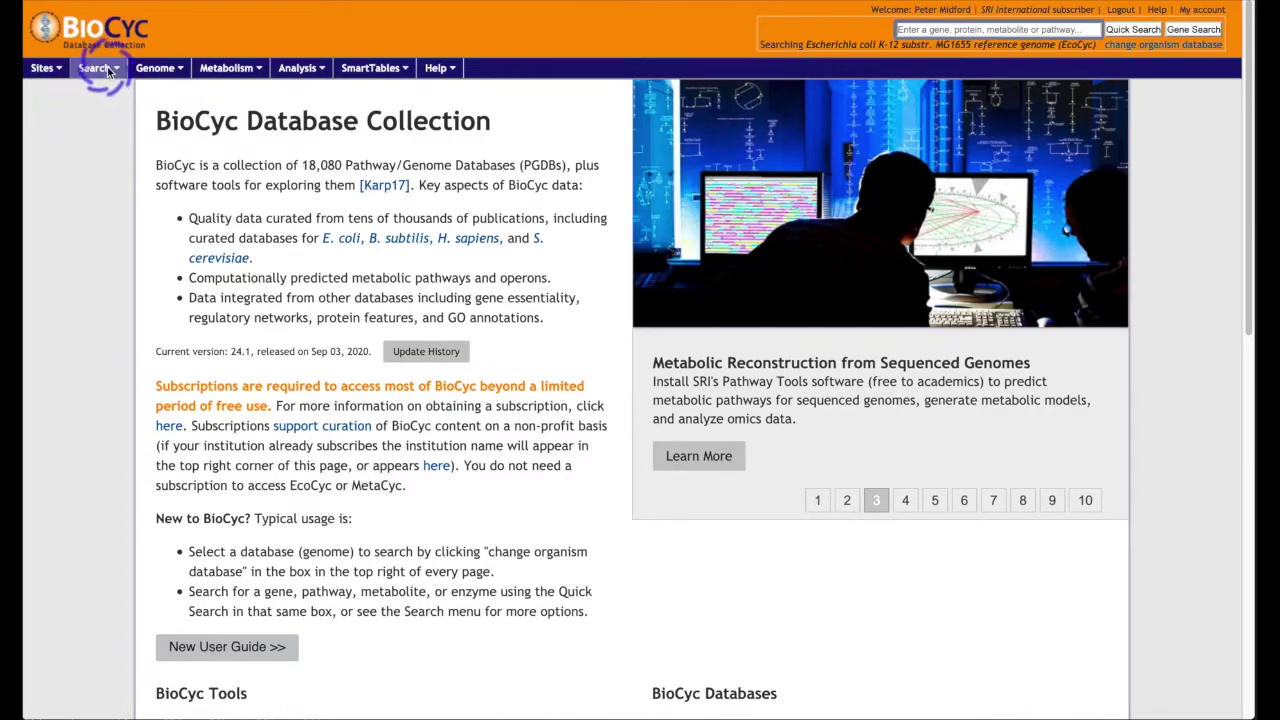
Step: Open the pathway search and fill in superpathway of L-aspartate and L-asparagine biosynthesis as the pathway name
{"action": "left_click", "coordinate": [100, 69]}
{"action": "left_click", "coordinate": [112, 136]}
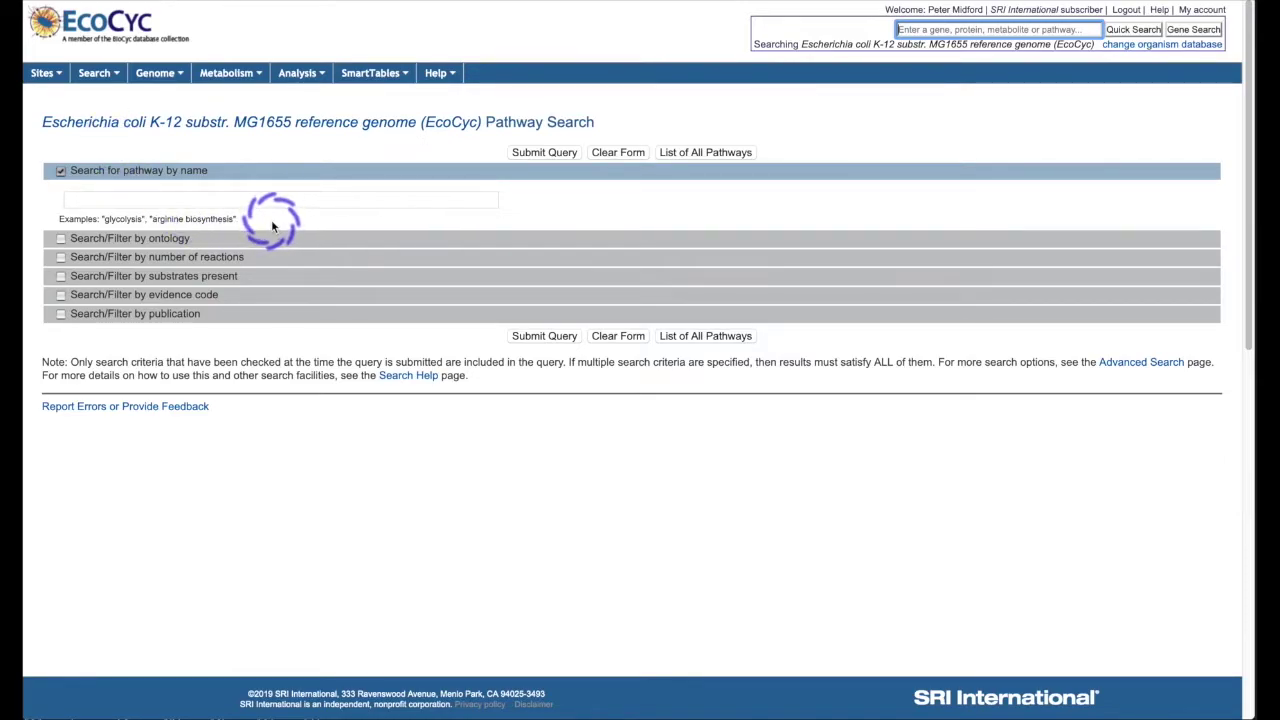
{"action": "left_click", "coordinate": [108, 198]}
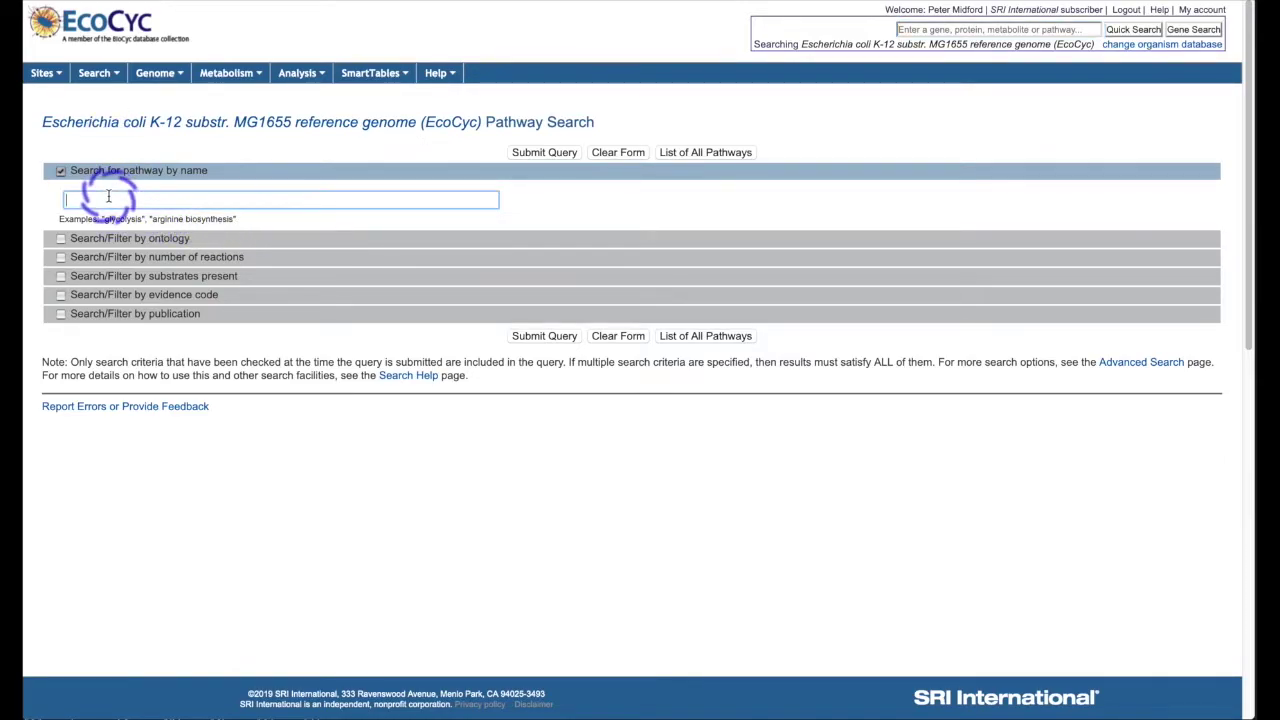
{"action": "type", "text": "Sup"}
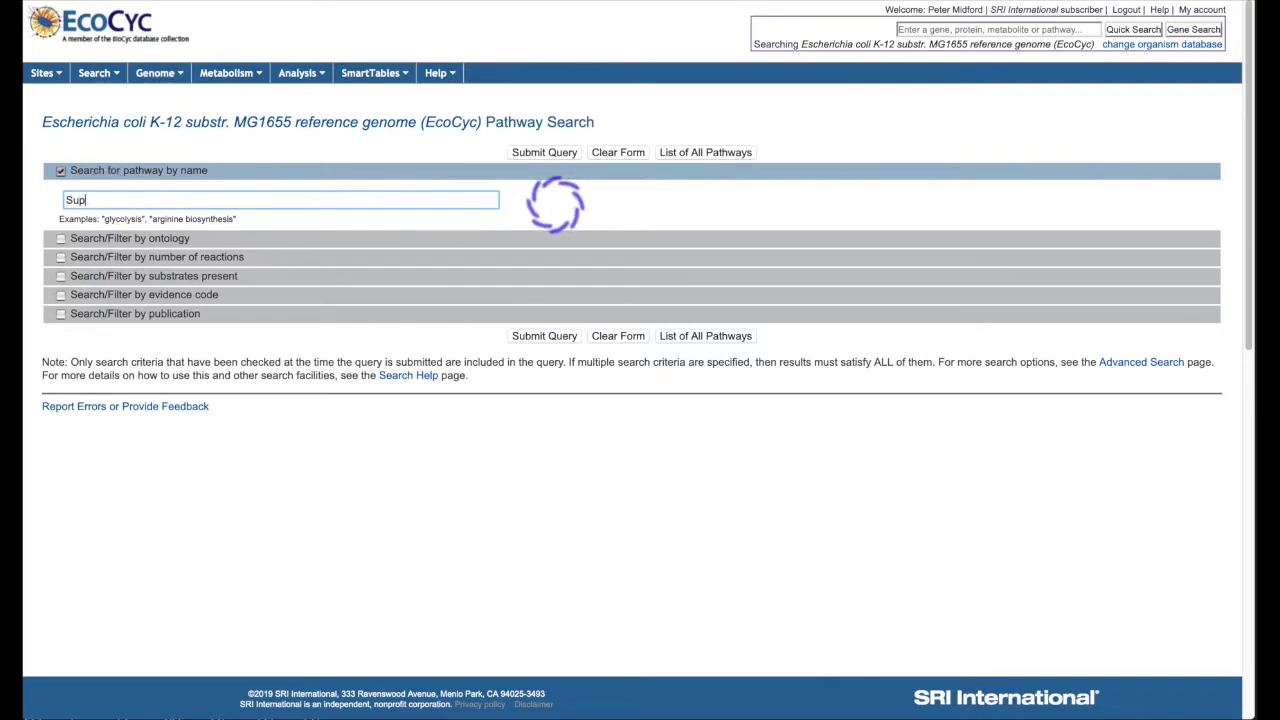
{"action": "type", "text": "erpath"}
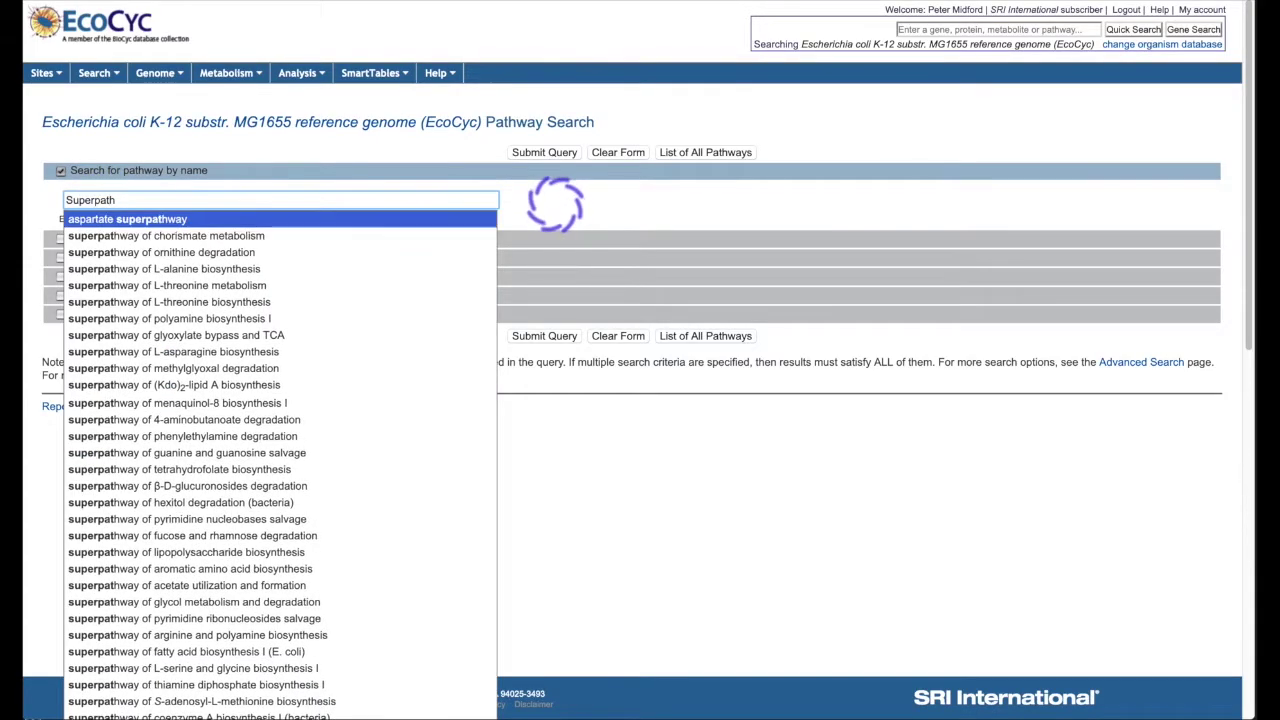
{"action": "type", "text": "way of "}
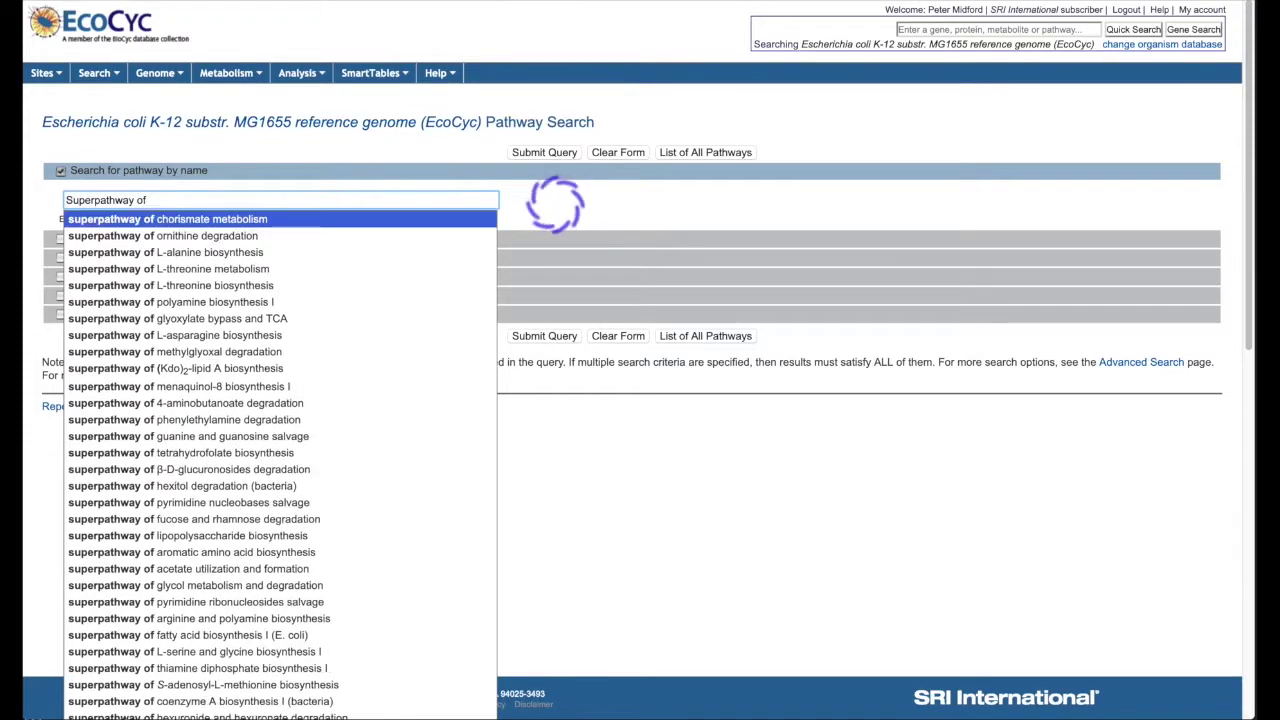
{"action": "type", "text": "L"}
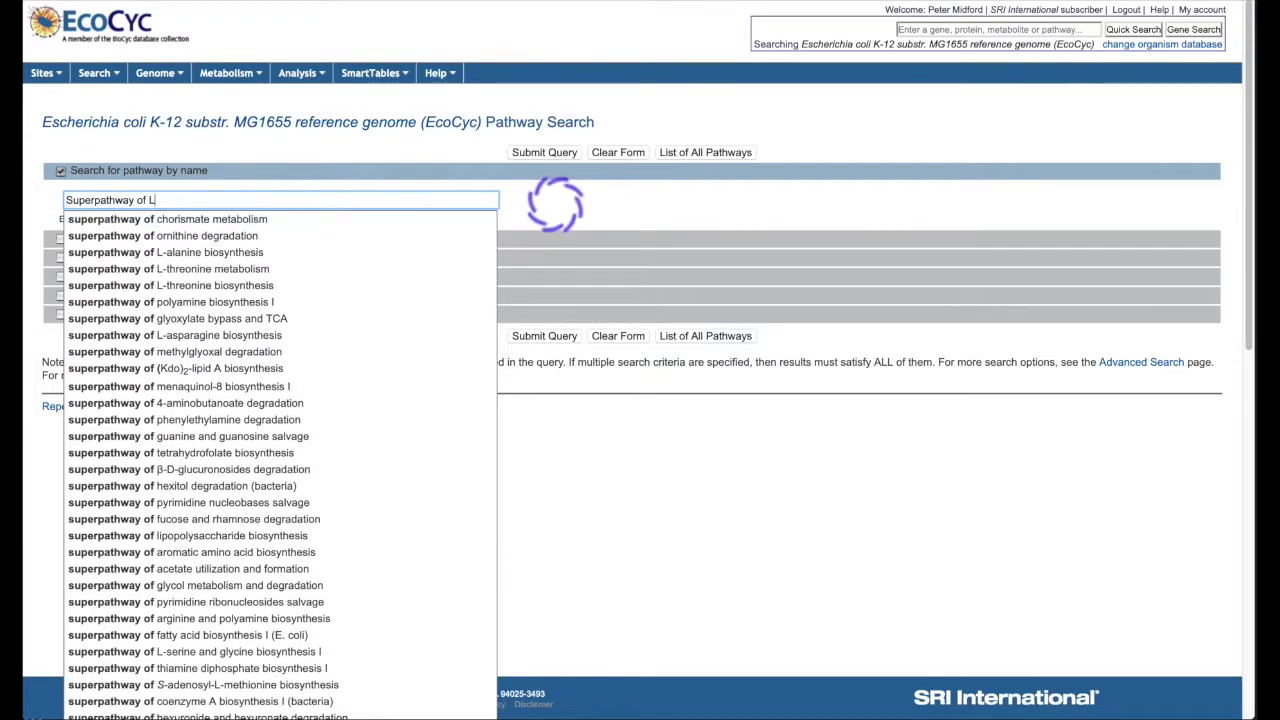
{"action": "type", "text": "-as"}
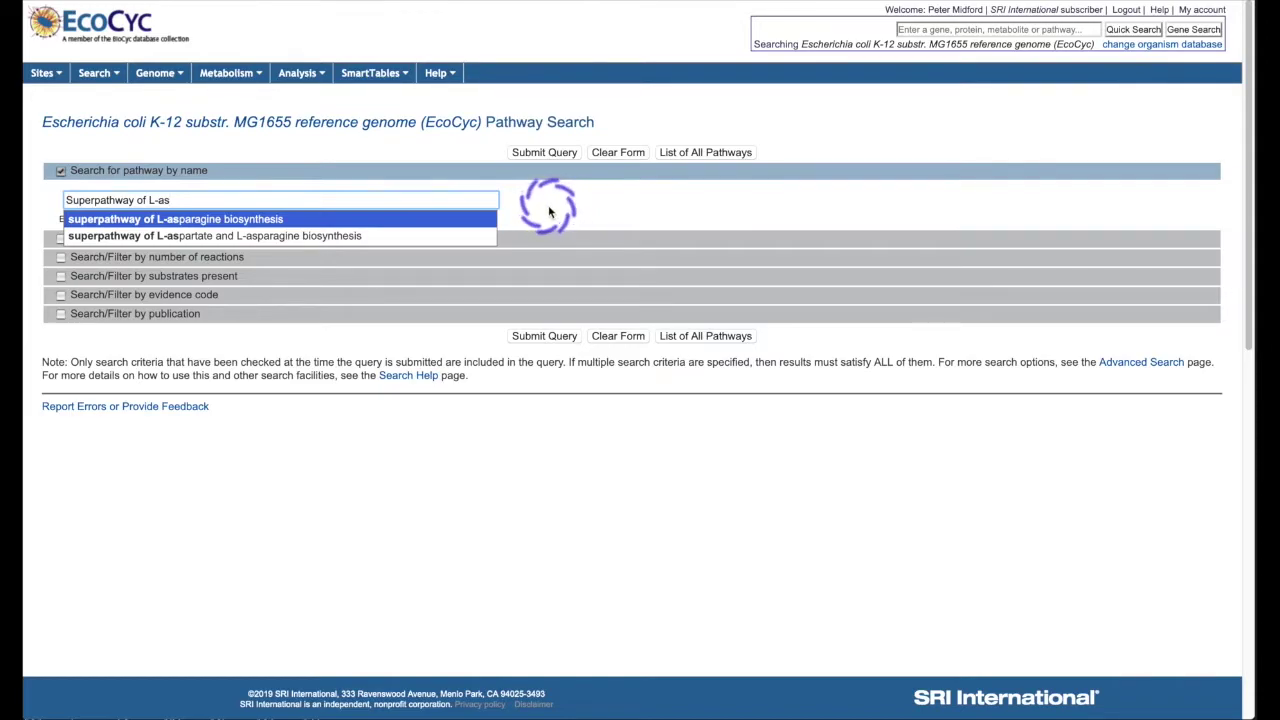
{"action": "left_click", "coordinate": [359, 235]}
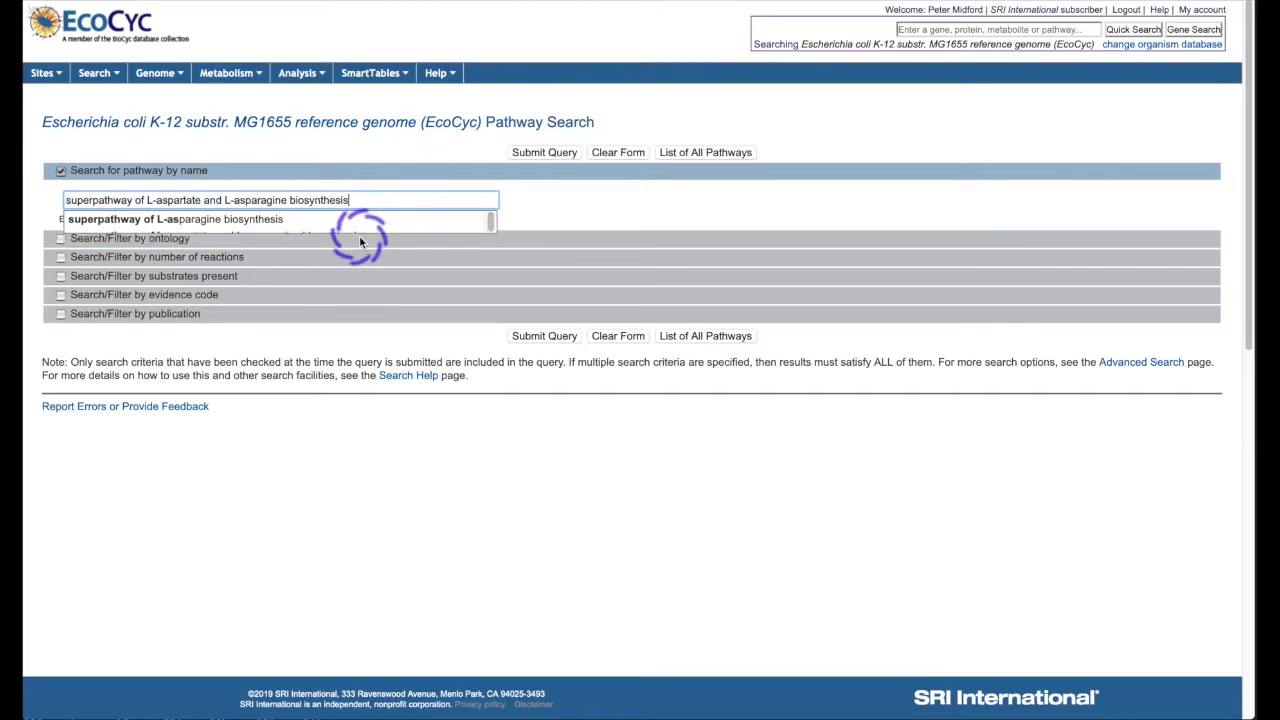
Step: Submit the pathway search and examine the superpathway of L-aspartate and L-asparagine biosynthesis diagram around the aspA reaction
{"action": "left_click", "coordinate": [533, 155]}
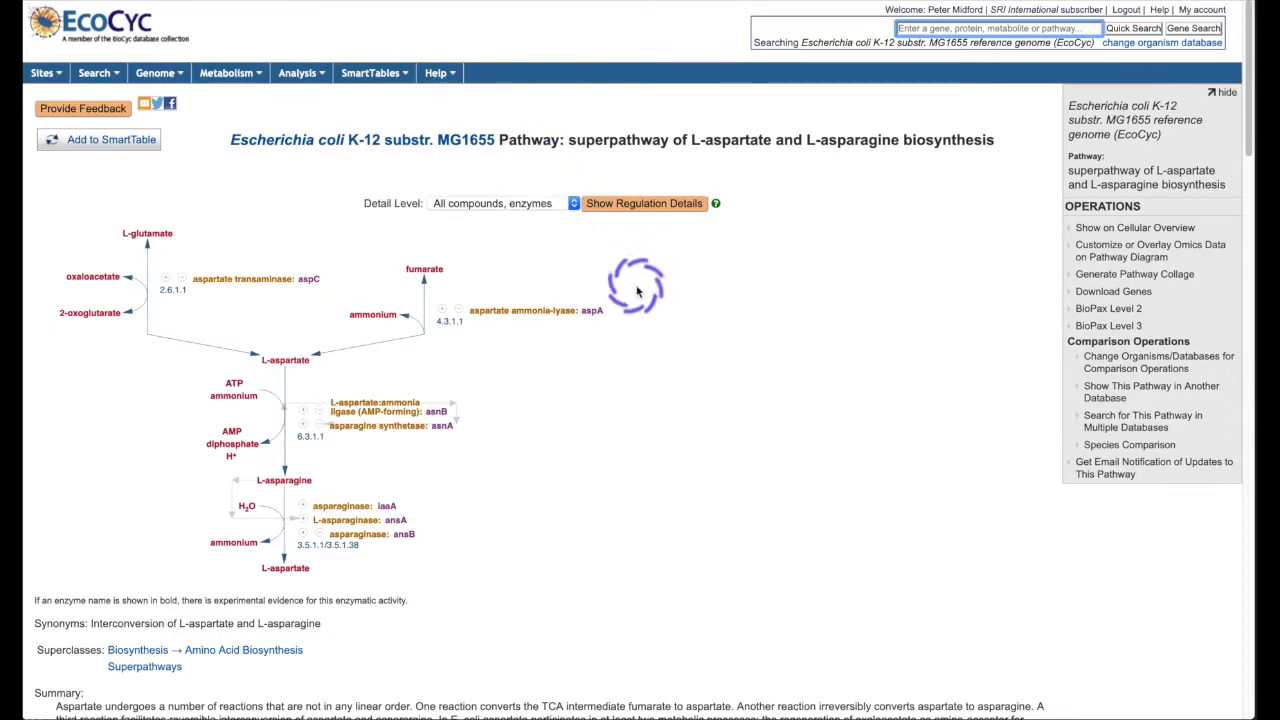
{"action": "mouse_move", "coordinate": [418, 272]}
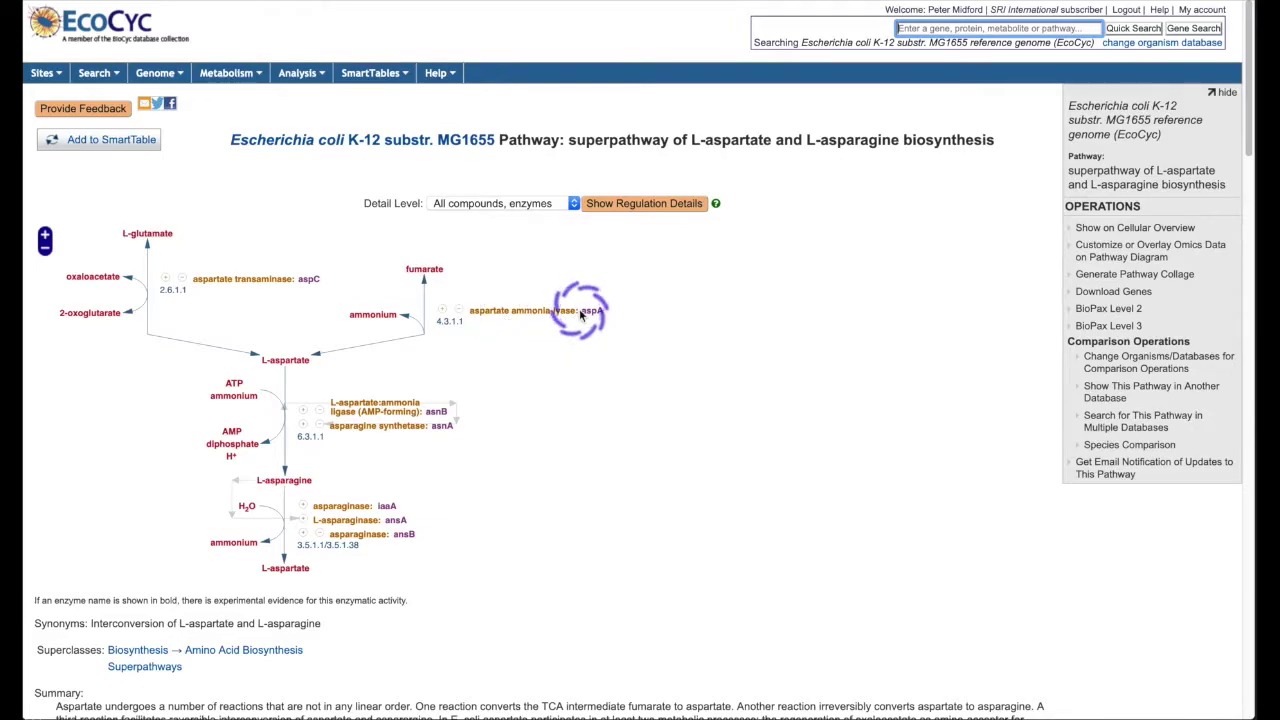
{"action": "mouse_move", "coordinate": [585, 317]}
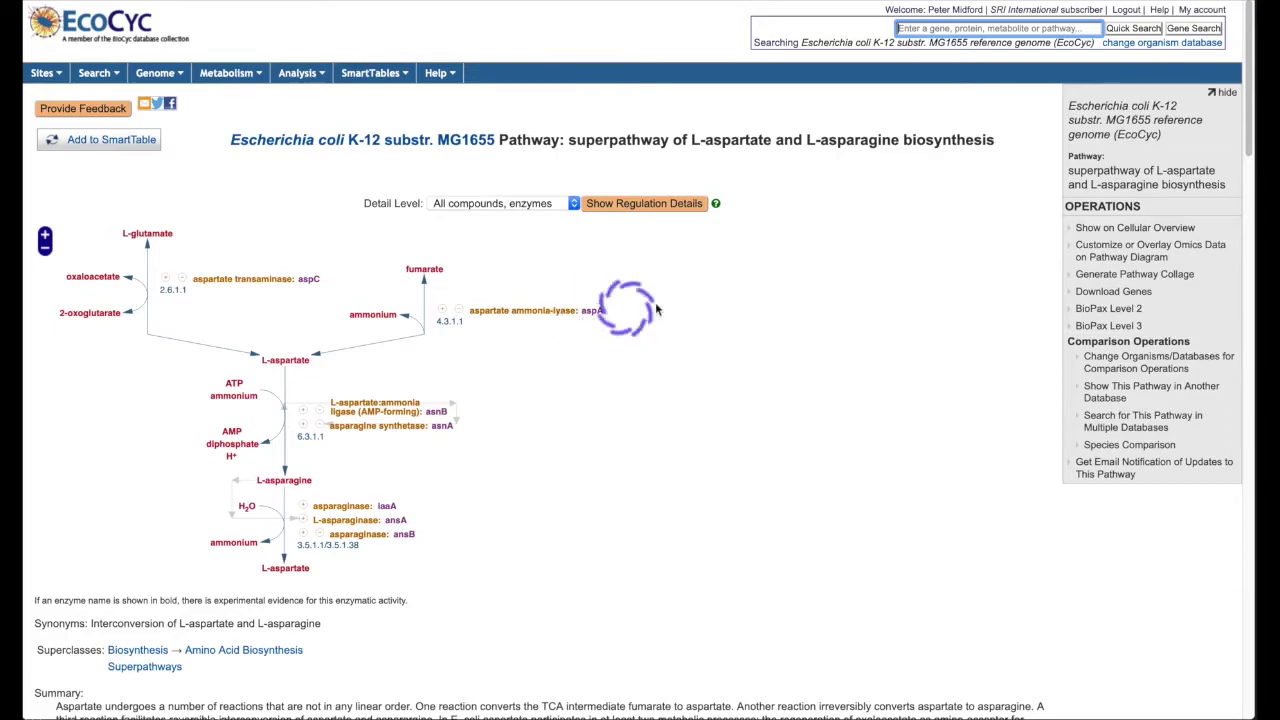
Step: Superimpose the most recently loaded omics dataset on the pathway diagram and move the ASPARTASE-RXN and ASNSYNA-RXN charts clear of the diagram
{"action": "left_click", "coordinate": [1128, 256]}
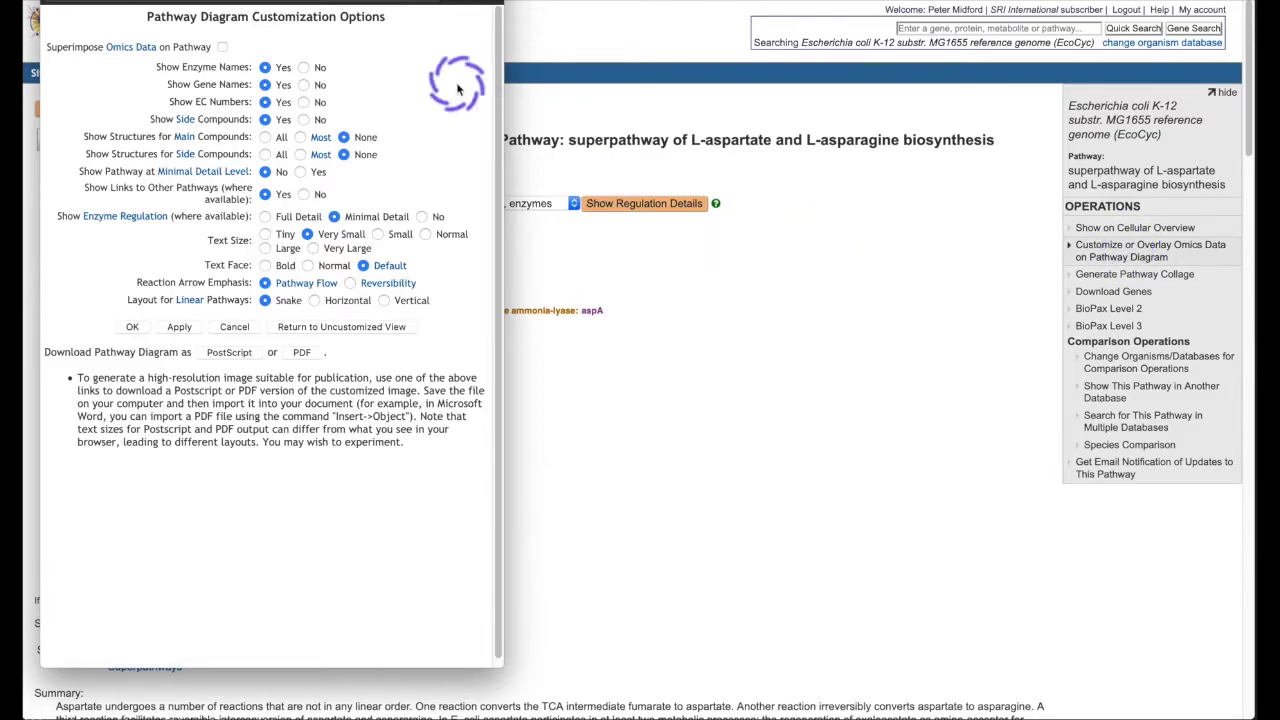
{"action": "left_click", "coordinate": [222, 48]}
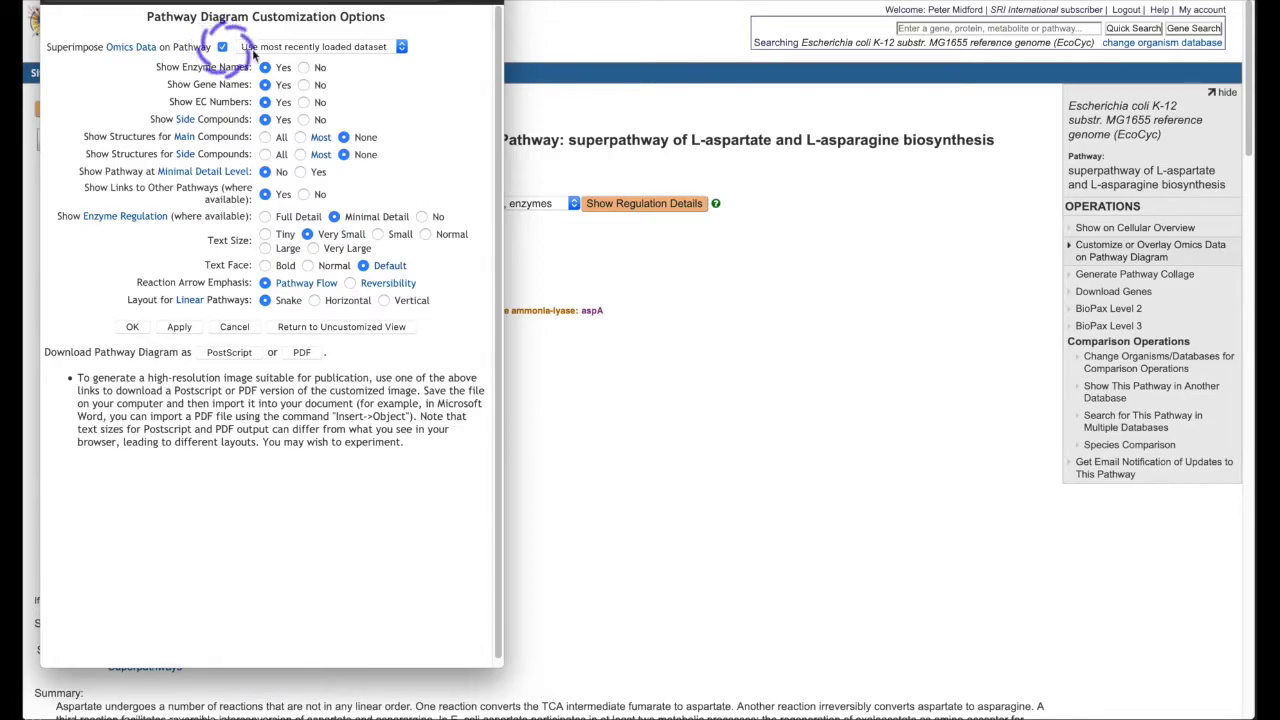
{"action": "left_click", "coordinate": [403, 47]}
{"action": "left_click", "coordinate": [403, 47]}
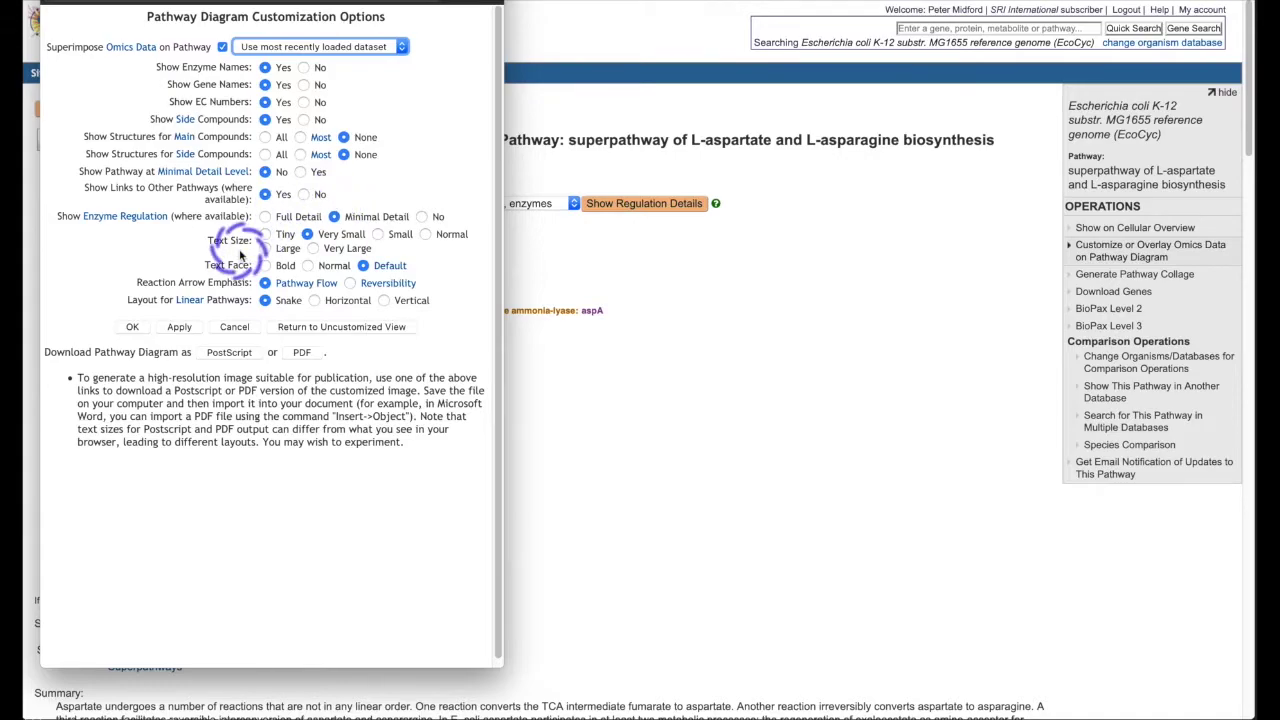
{"action": "left_click", "coordinate": [133, 329]}
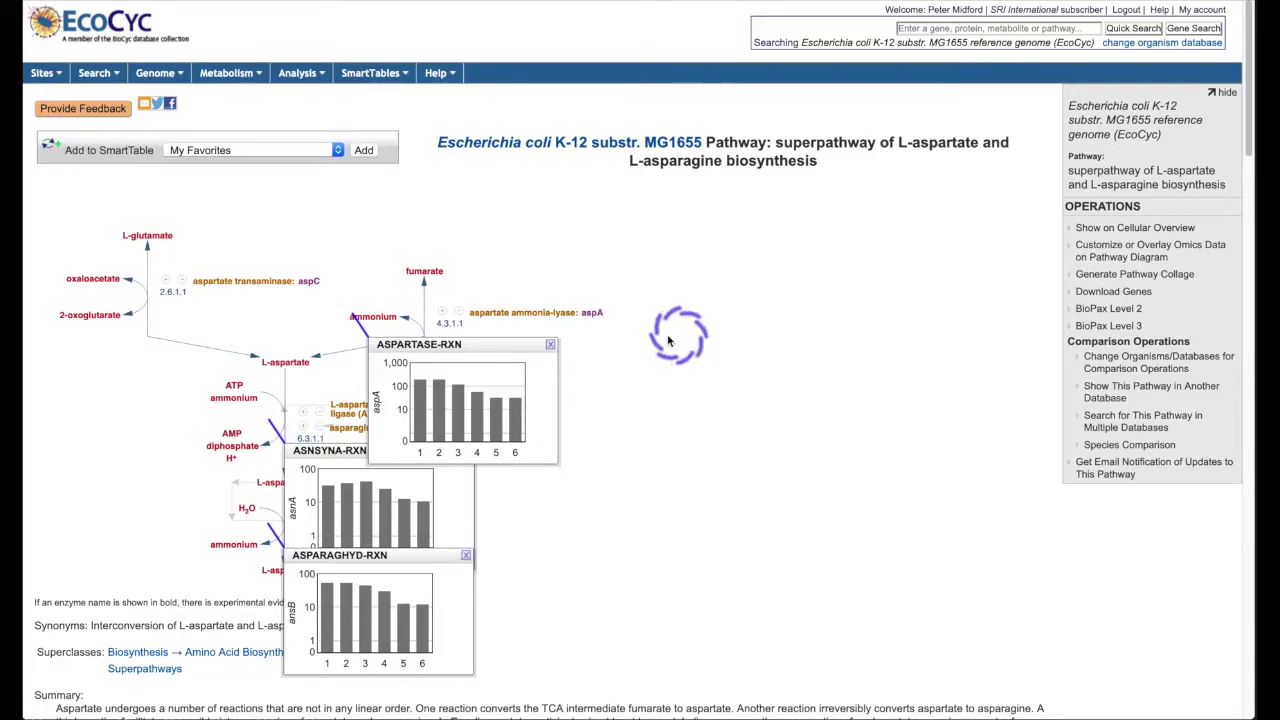
{"action": "left_click_drag", "start_coordinate": [533, 351], "coordinate": [737, 289]}
{"action": "left_click_drag", "start_coordinate": [436, 450], "coordinate": [755, 451]}
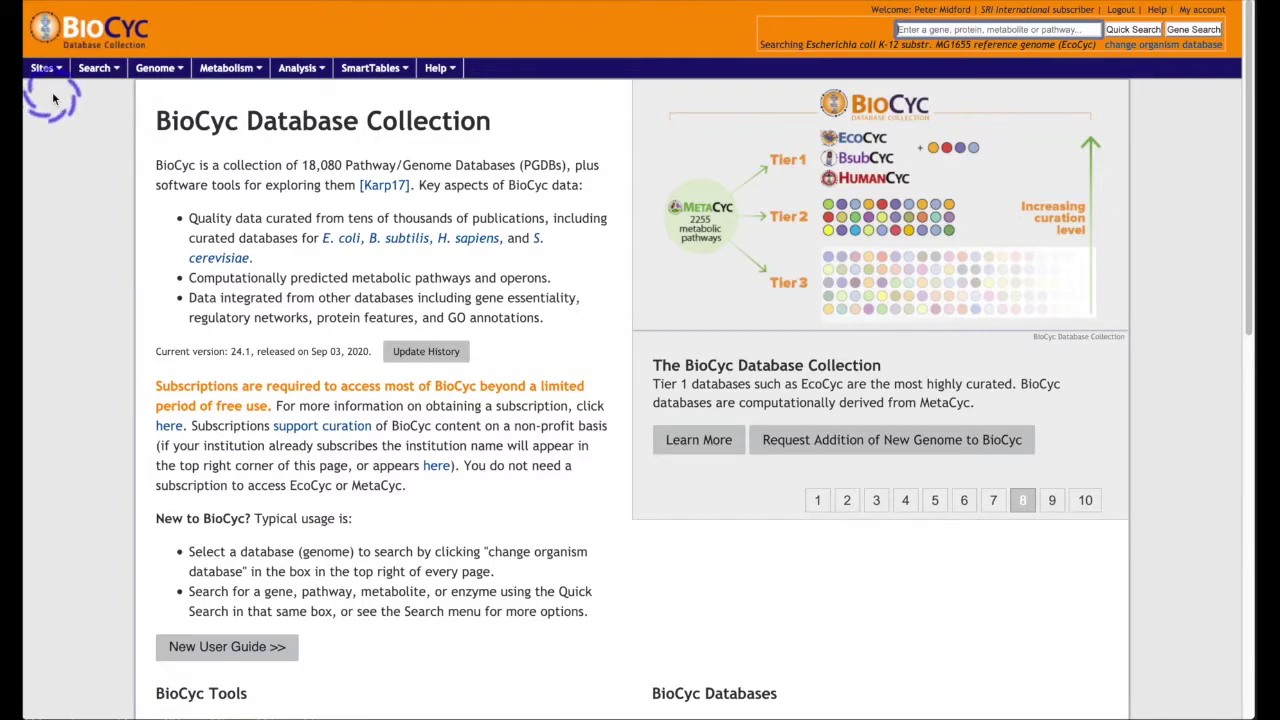
Step: Open the Cellular Overview and choose ecoli-feuer-toaerobic-significant.txt as the experimental data file to upload
{"action": "left_click", "coordinate": [225, 68]}
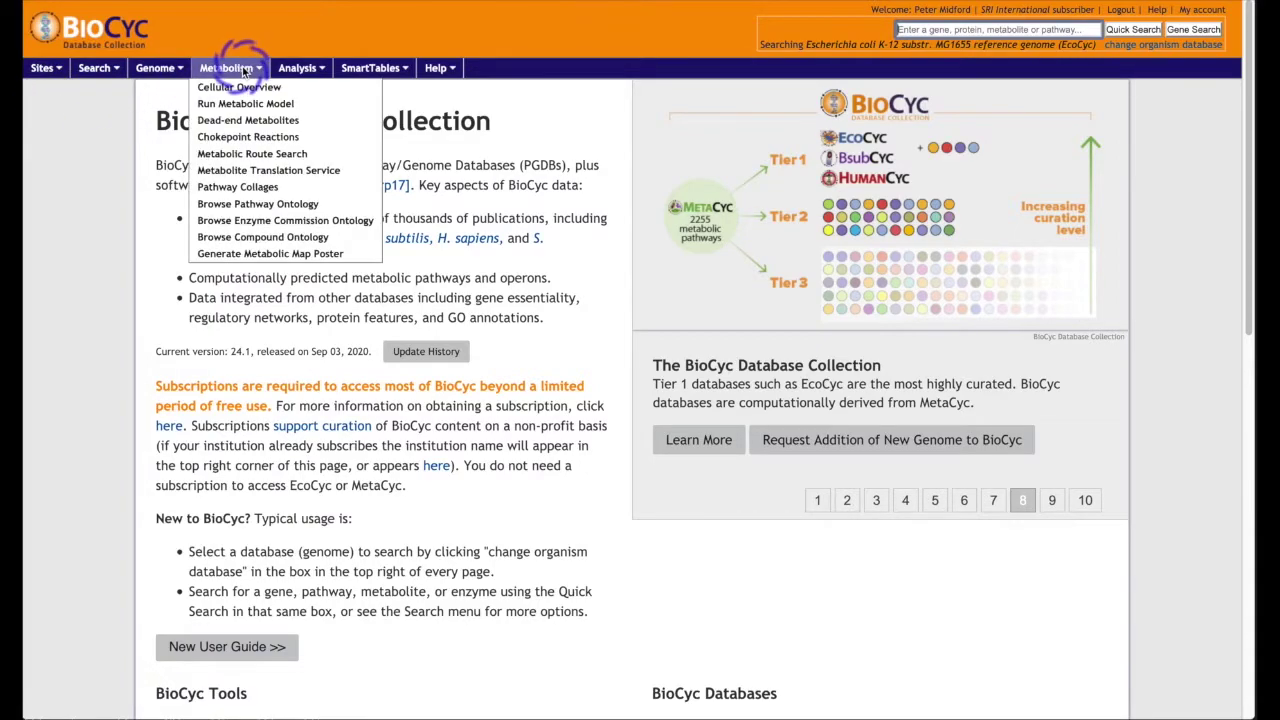
{"action": "left_click", "coordinate": [242, 88]}
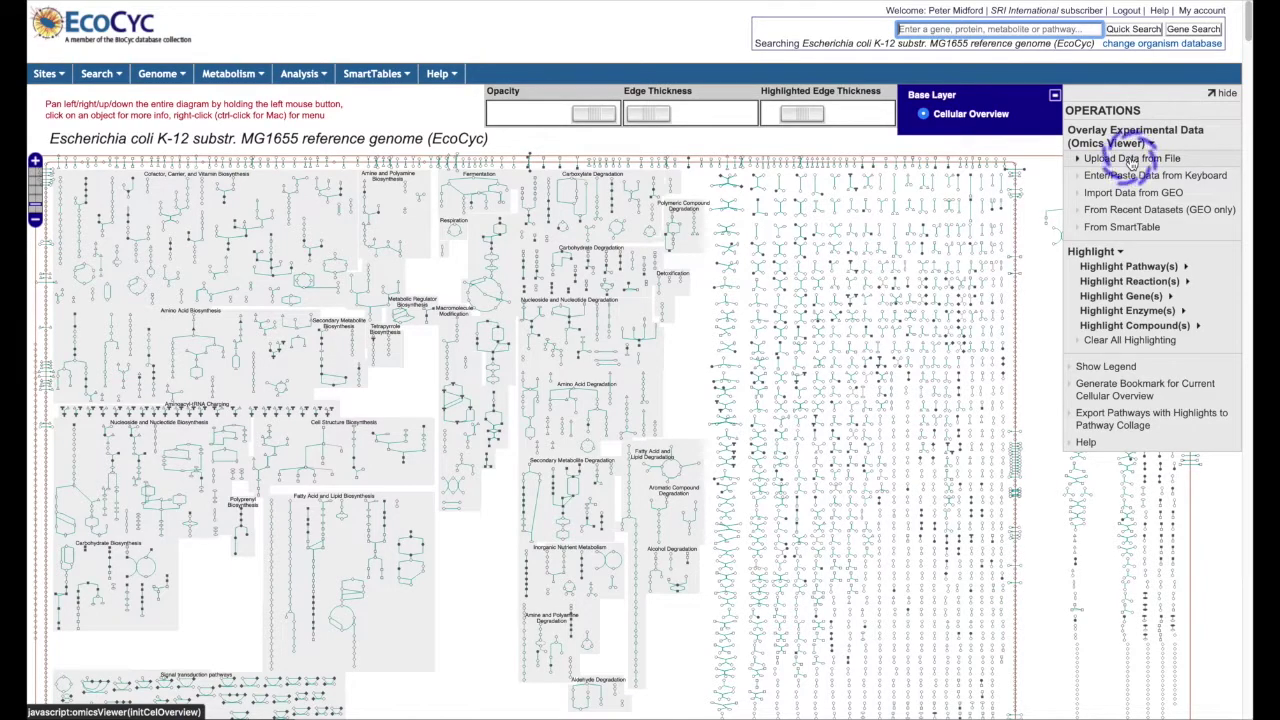
{"action": "left_click", "coordinate": [1132, 160]}
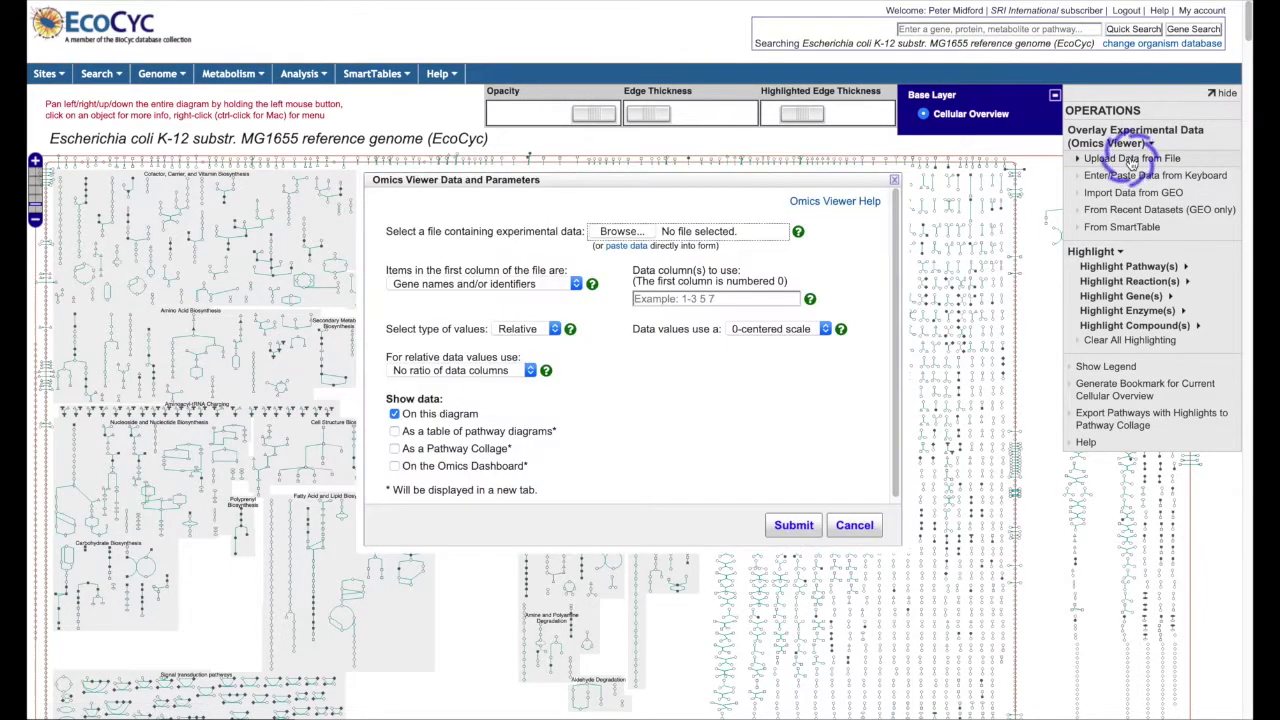
{"action": "left_click", "coordinate": [648, 230]}
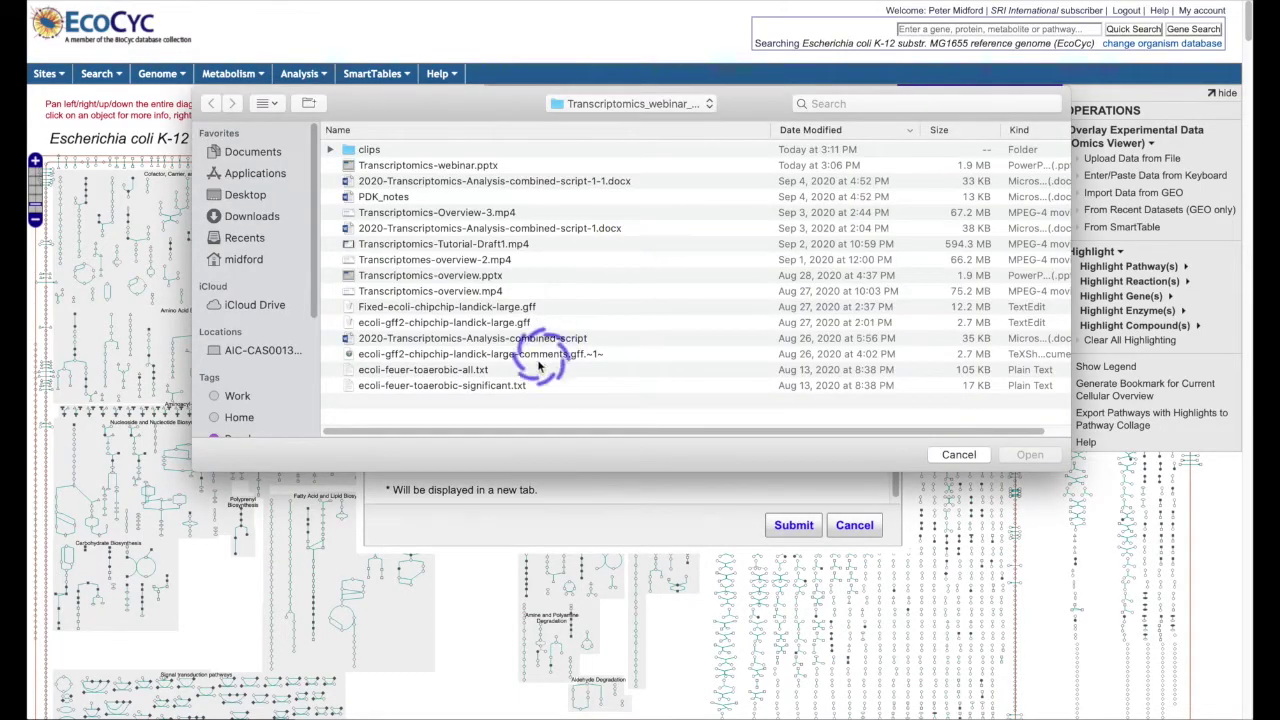
{"action": "left_click", "coordinate": [530, 385]}
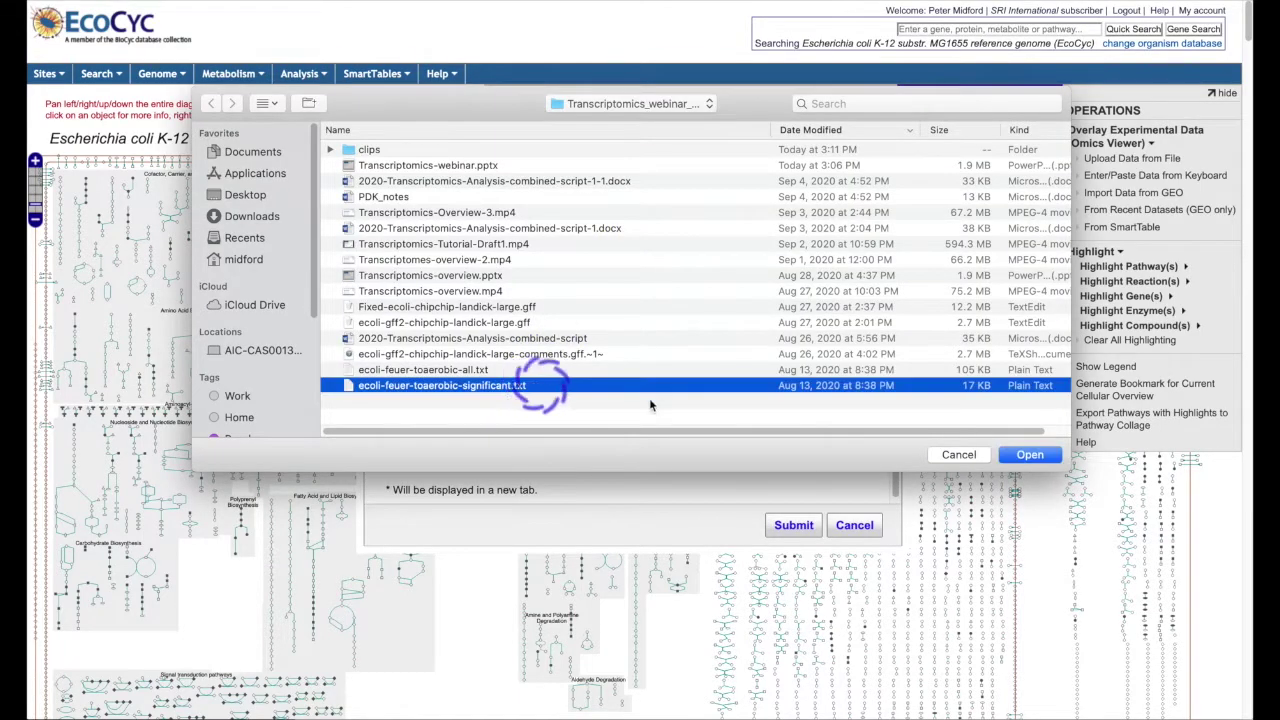
{"action": "left_click", "coordinate": [1032, 456]}
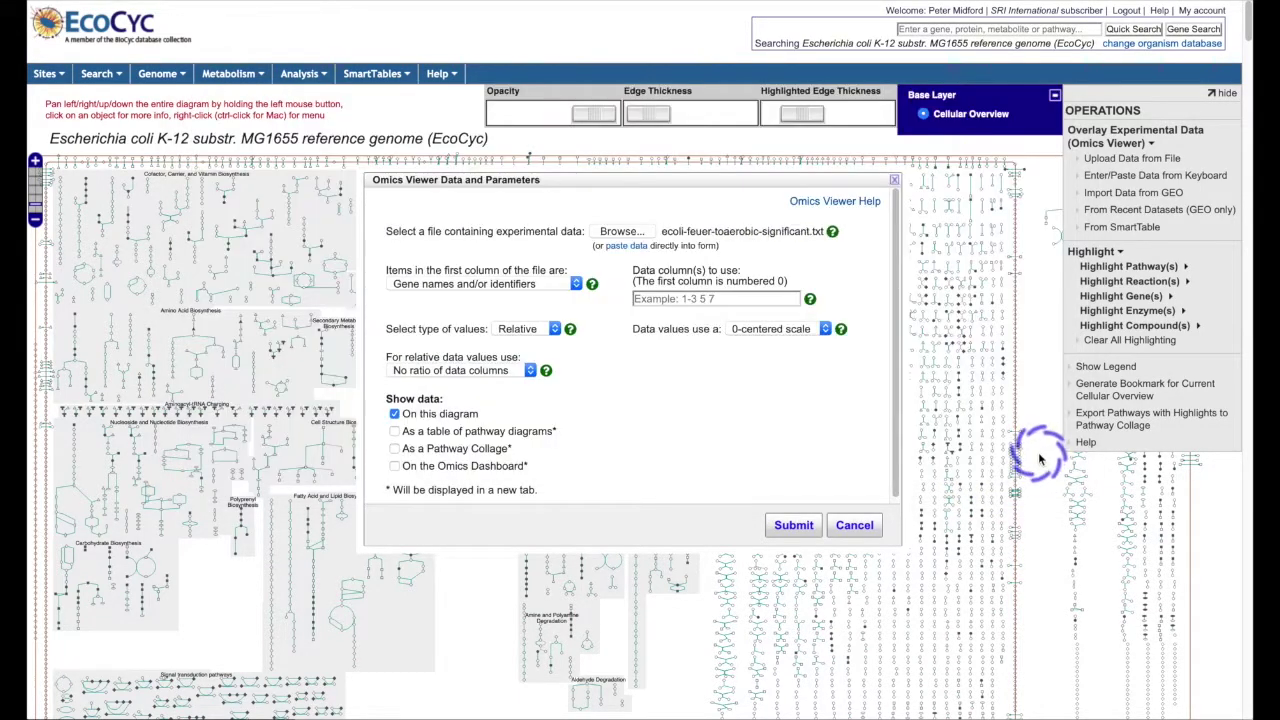
Step: Keep gene names and/or identifiers for the first column, set the value type to Absolute and use data columns 1-6
{"action": "left_click", "coordinate": [576, 285]}
{"action": "left_click", "coordinate": [576, 287]}
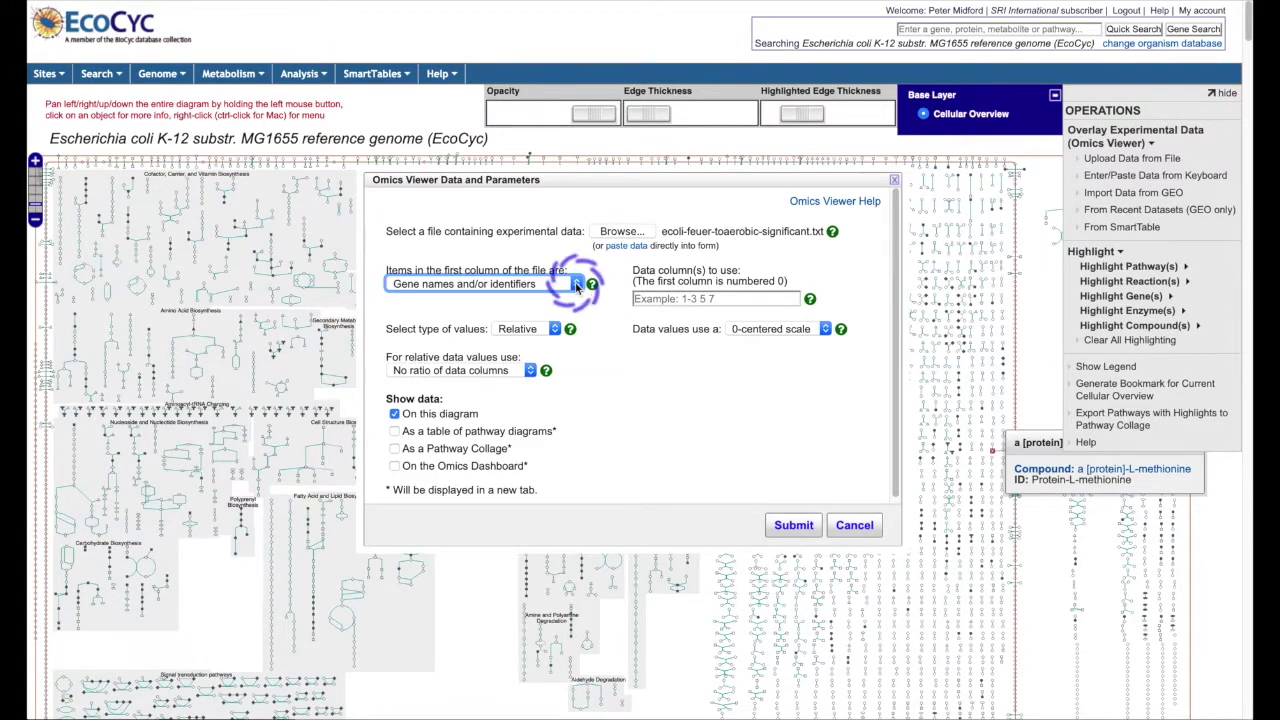
{"action": "left_click", "coordinate": [554, 328]}
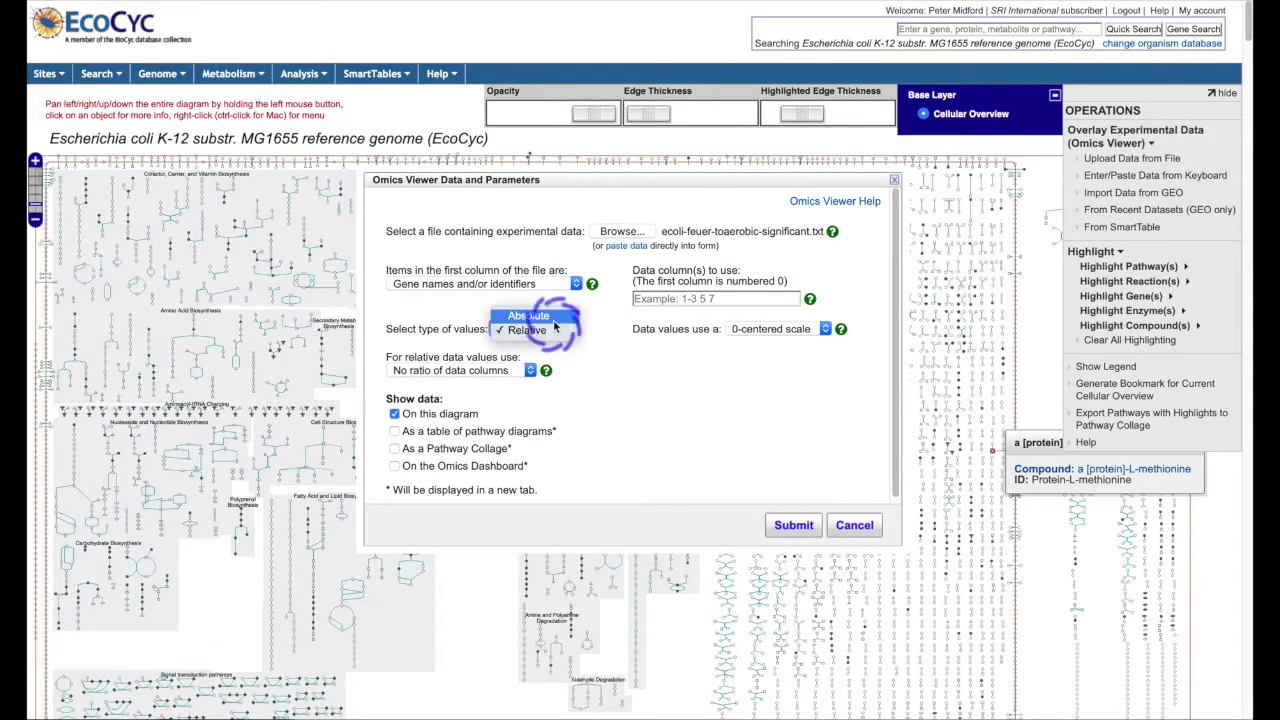
{"action": "left_click", "coordinate": [528, 315]}
{"action": "left_click", "coordinate": [748, 301]}
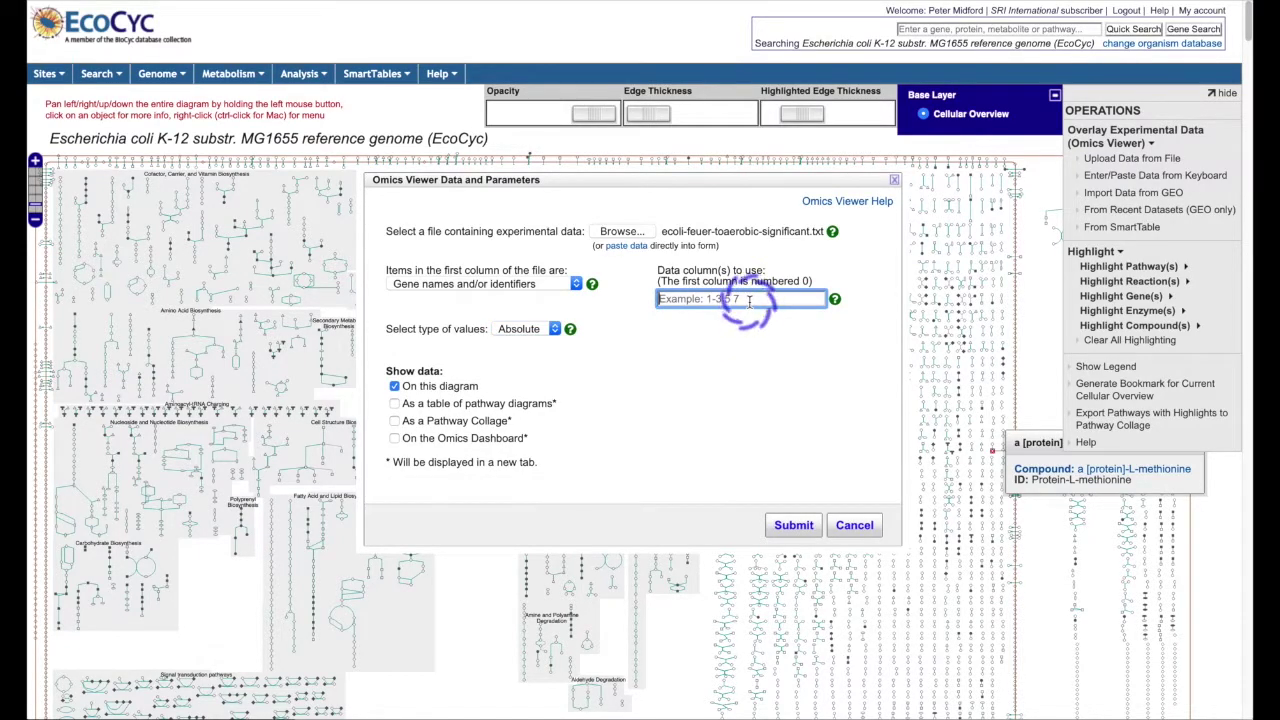
{"action": "type", "text": "1-6"}
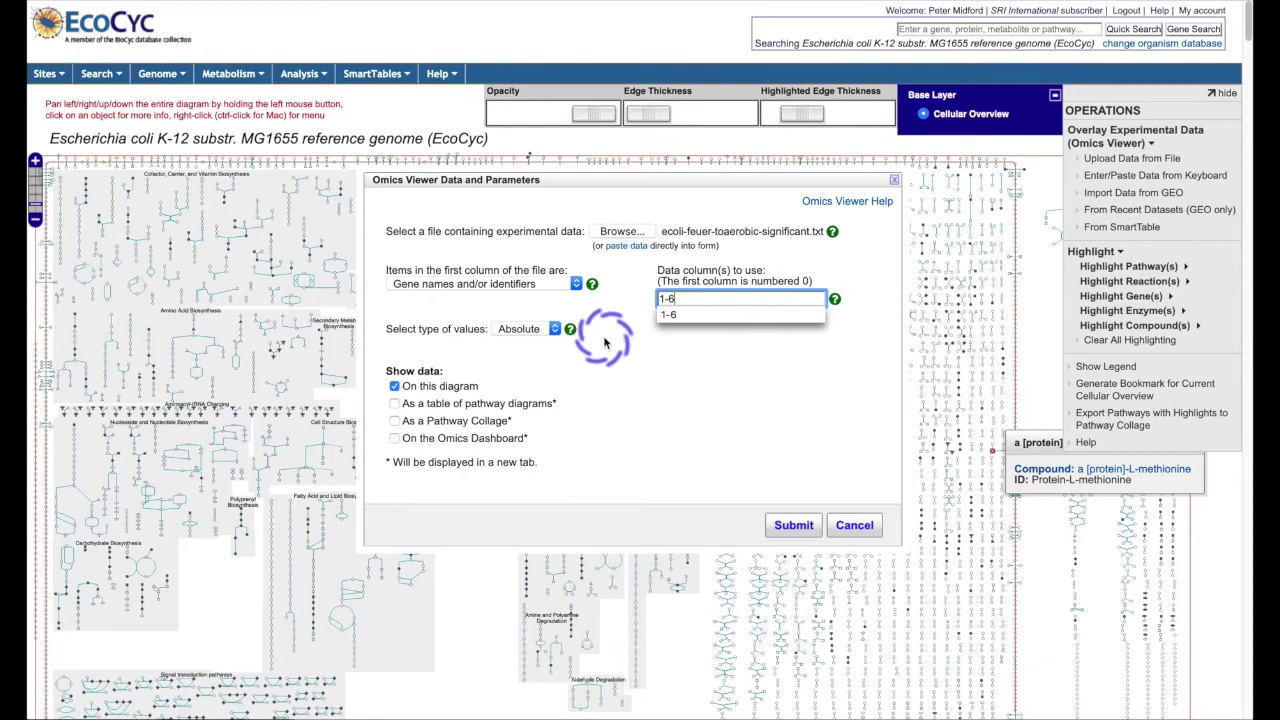
Step: Generate a table of pathway diagrams for the 20 top-scoring pathways and look through its ranked rows
{"action": "left_click", "coordinate": [395, 403]}
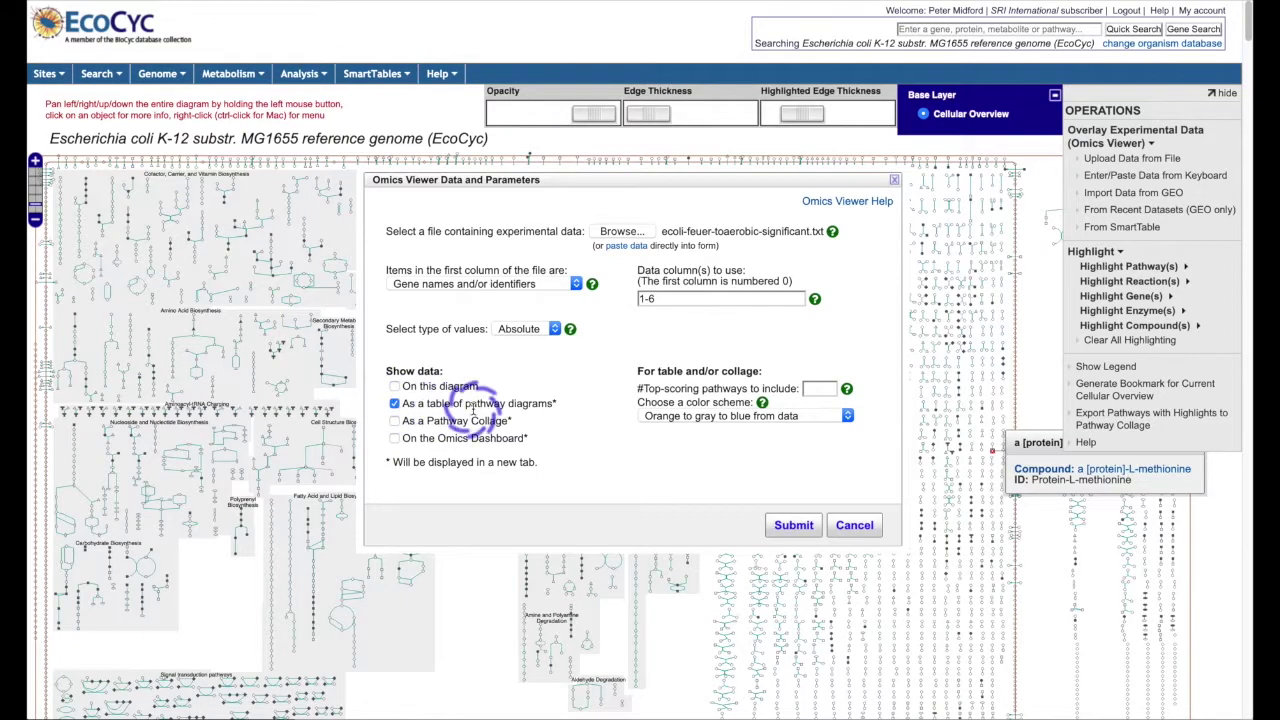
{"action": "left_click", "coordinate": [816, 392]}
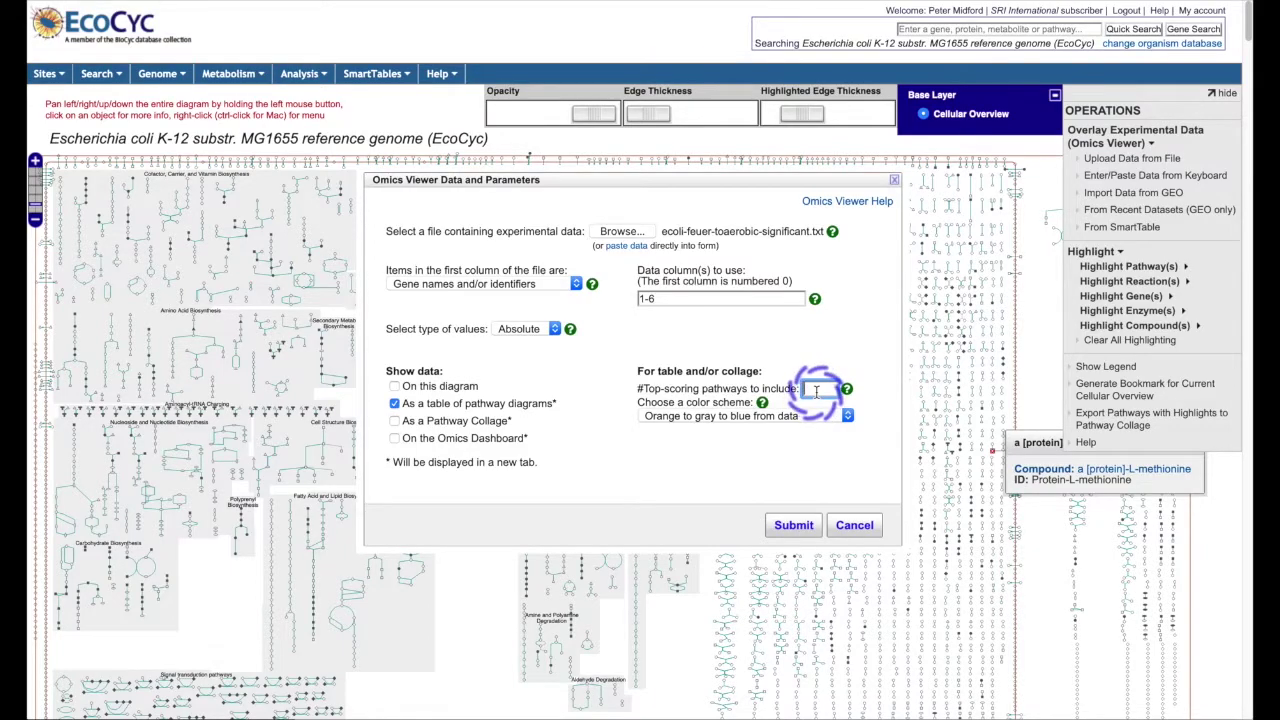
{"action": "type", "text": "20"}
{"action": "left_click", "coordinate": [793, 463]}
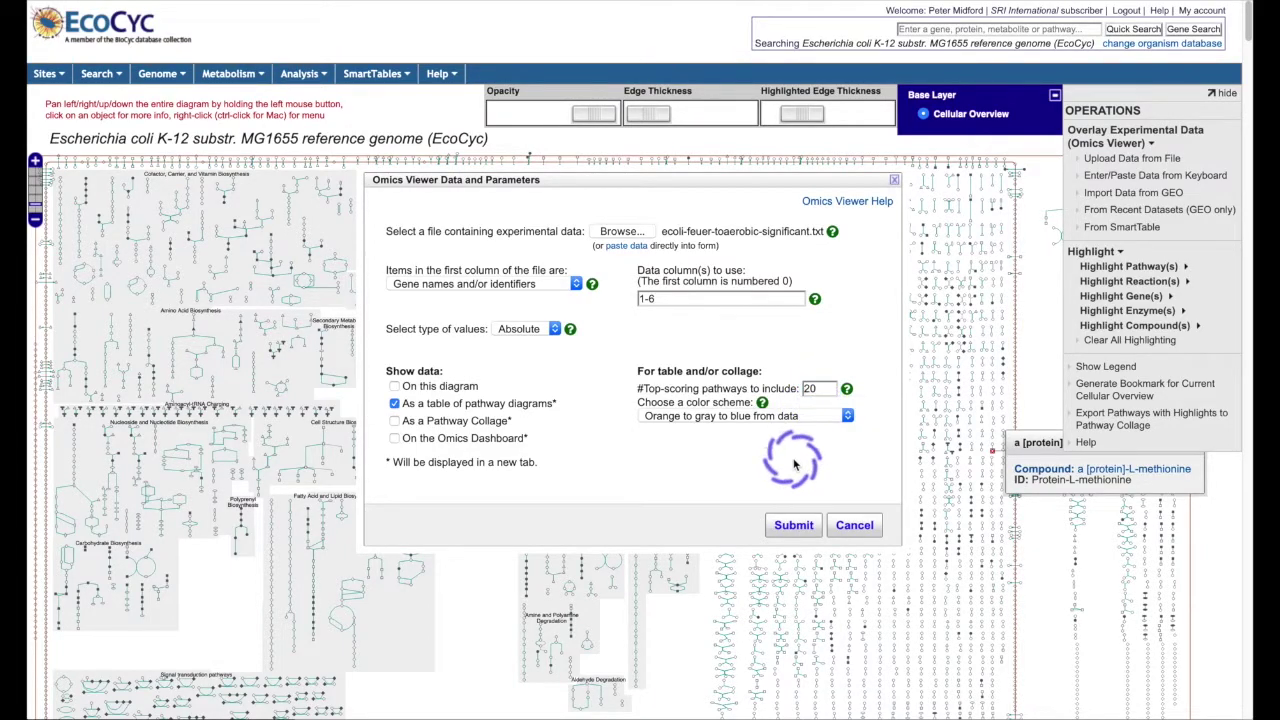
{"action": "left_click", "coordinate": [793, 525]}
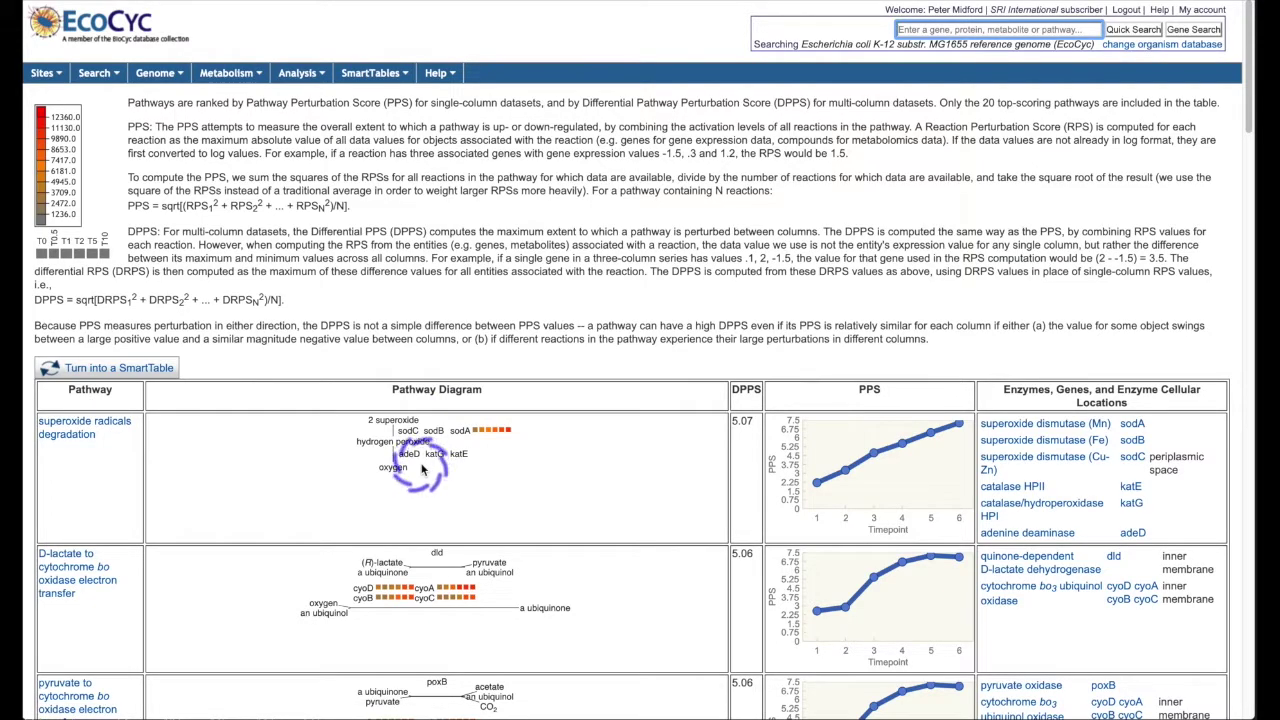
{"action": "mouse_move", "coordinate": [489, 438]}
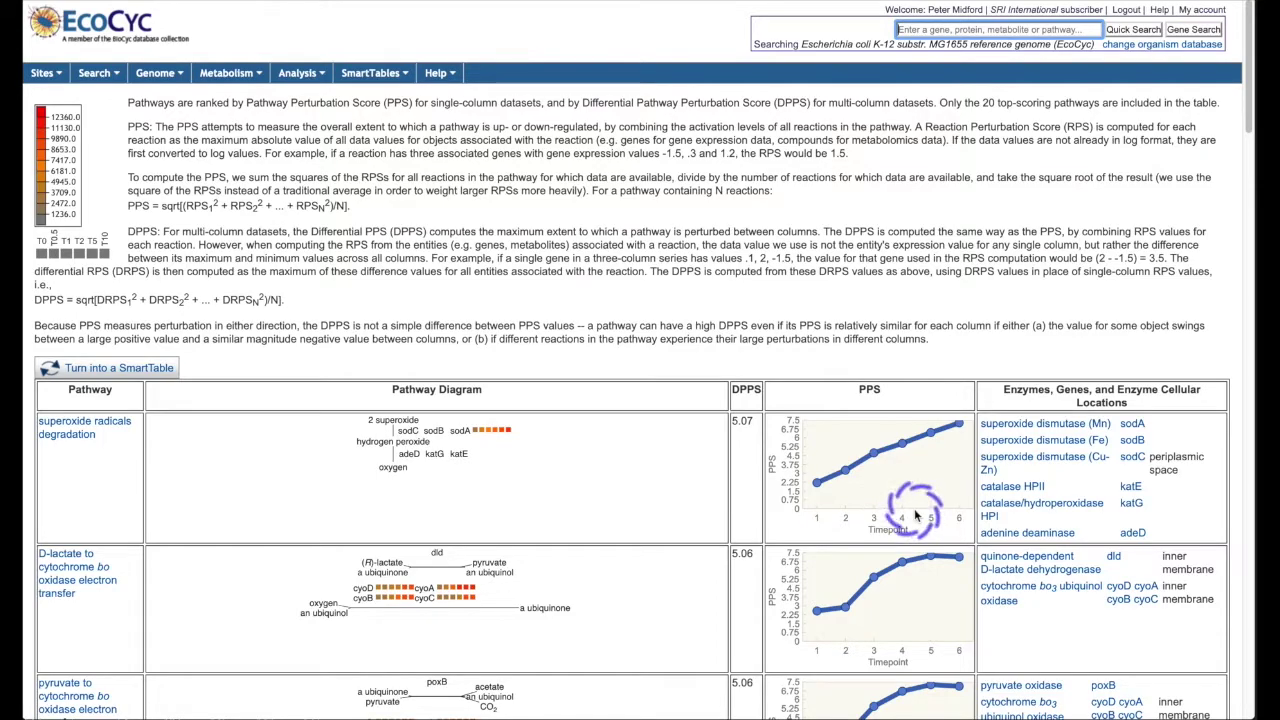
{"action": "scroll", "coordinate": [916, 514], "scroll_direction": "down", "scroll_amount": 3}
{"action": "scroll", "coordinate": [916, 514], "scroll_direction": "down", "scroll_amount": 4}
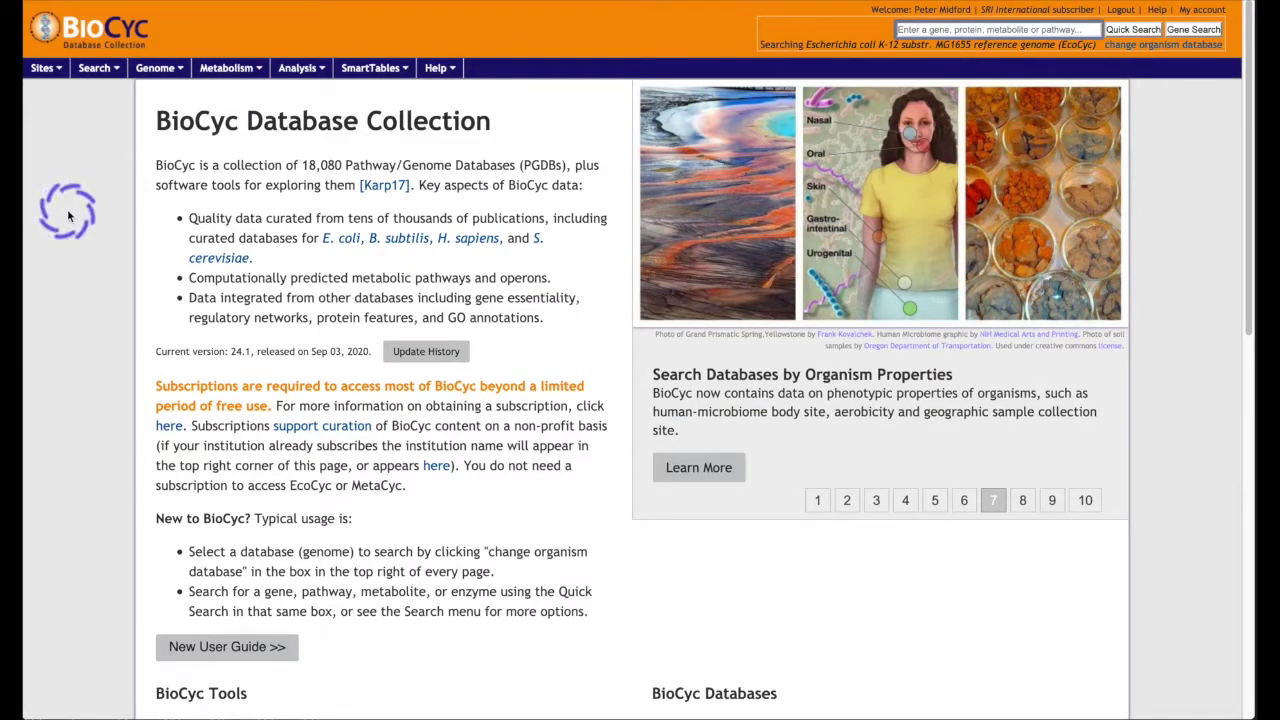
Step: Open the Omics Dashboard and choose to import data from New SmartTable - 2020-09-08T11:44:42-07:00
{"action": "left_click", "coordinate": [326, 66]}
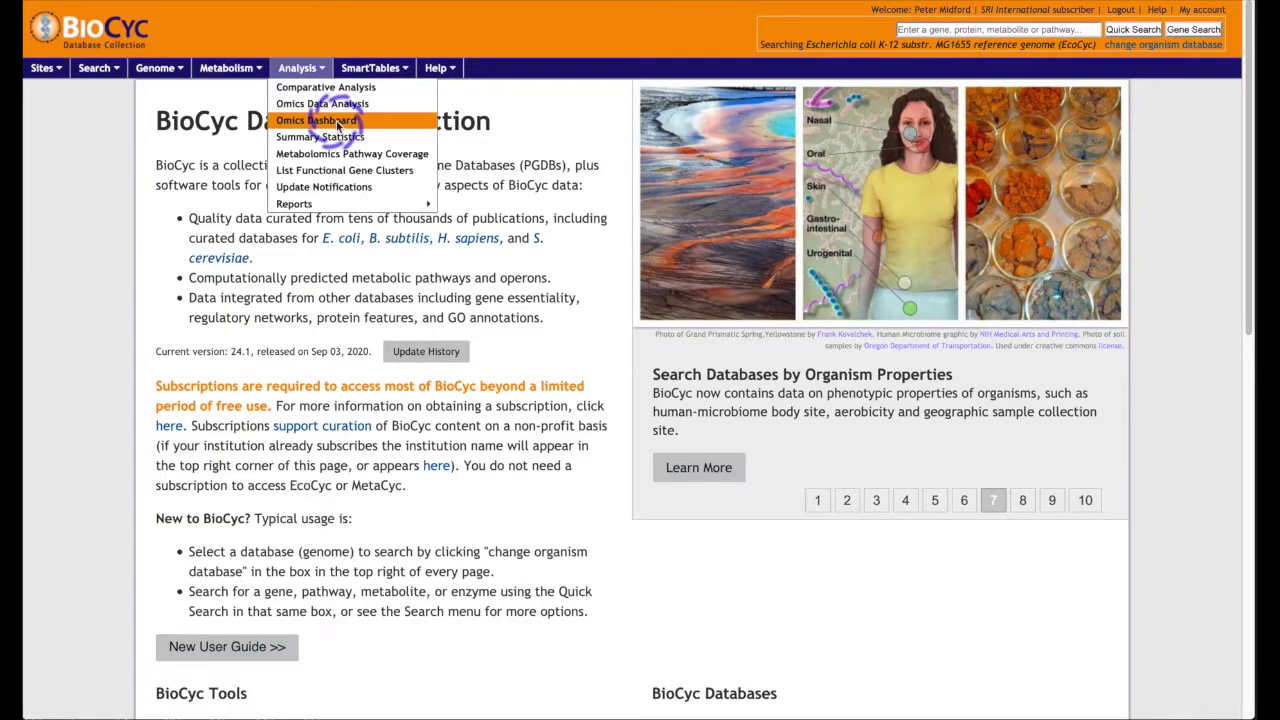
{"action": "left_click", "coordinate": [338, 122]}
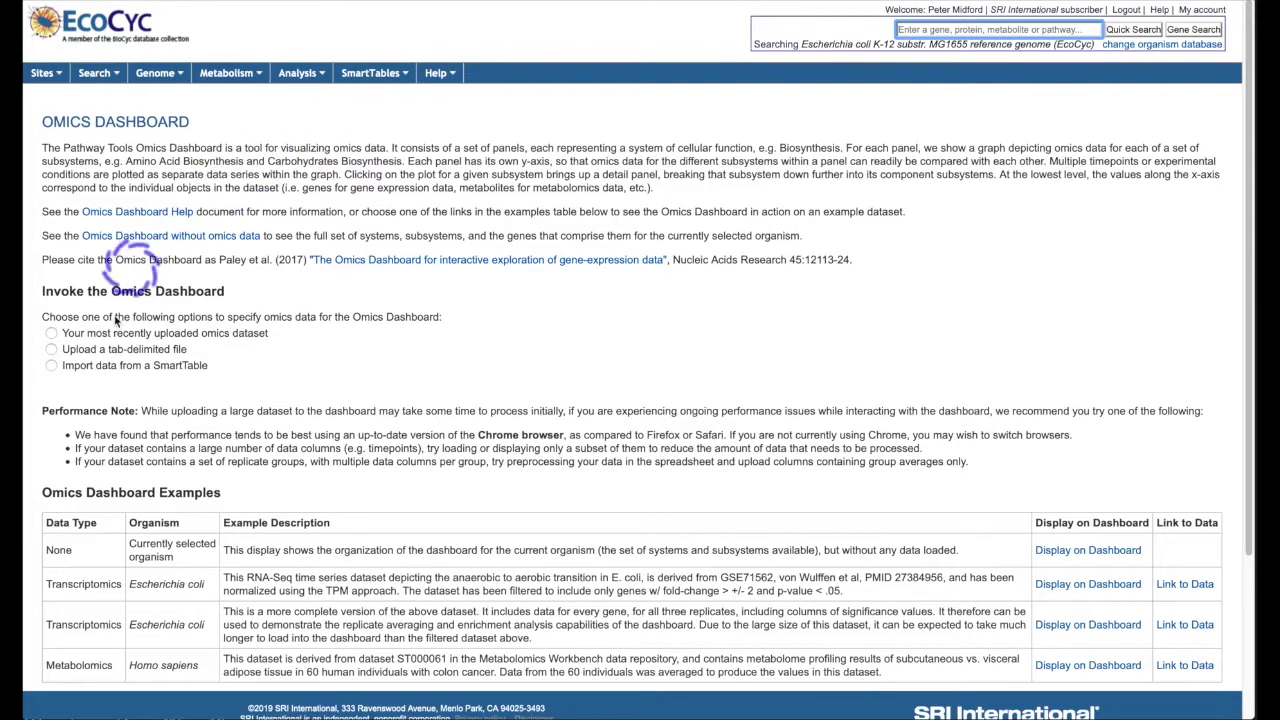
{"action": "left_click", "coordinate": [50, 366]}
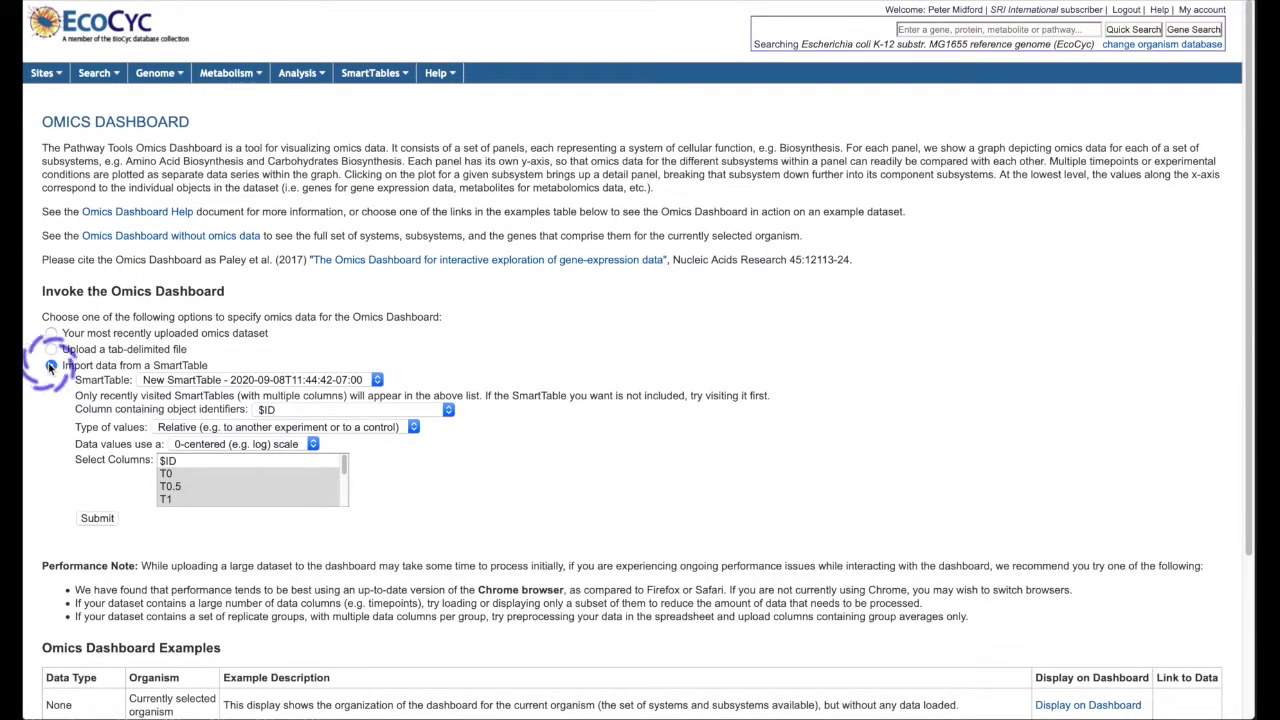
{"action": "left_click", "coordinate": [378, 381]}
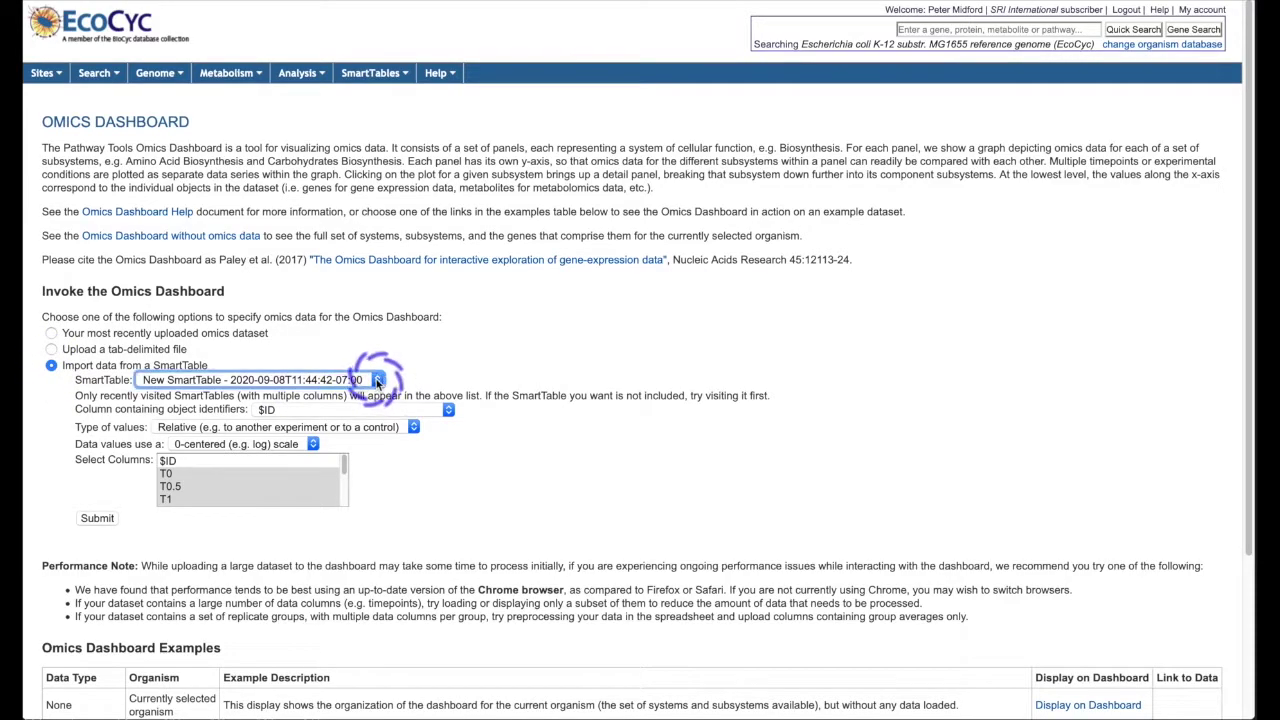
{"action": "left_click", "coordinate": [378, 383]}
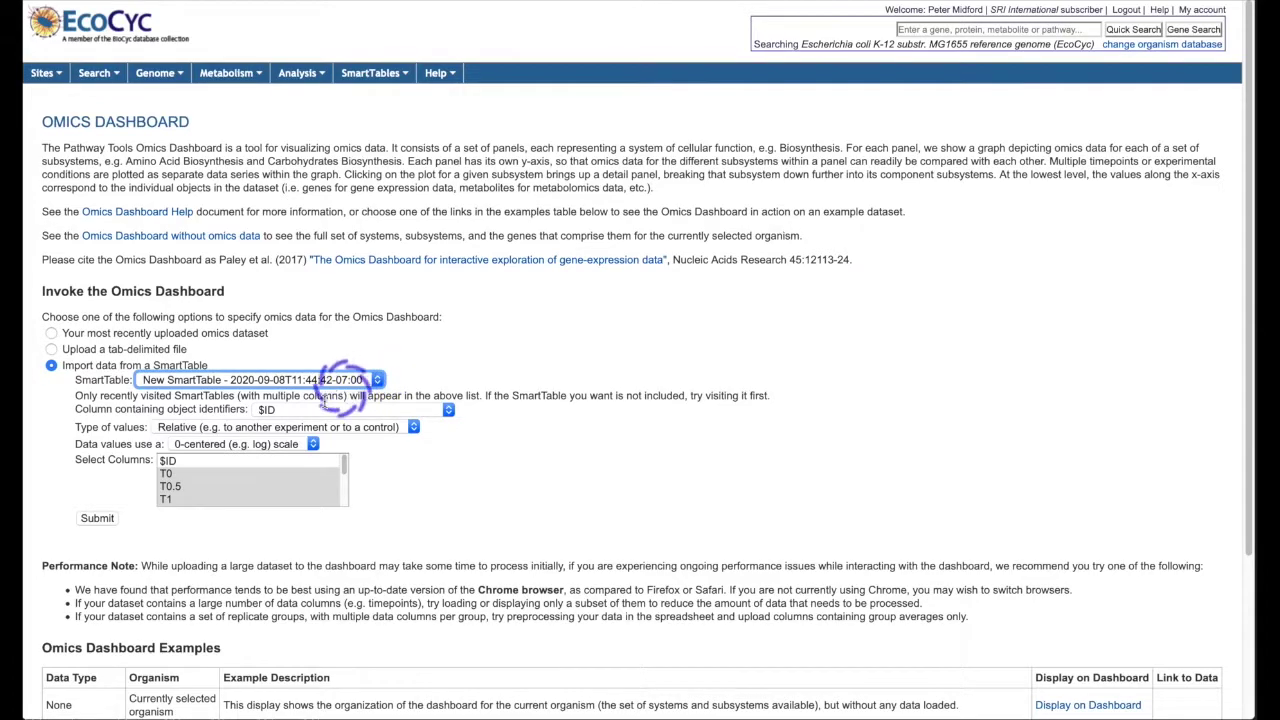
Step: Set the type of values to Absolute, select columns T0 through T10 and submit the SmartTable data to the dashboard
{"action": "left_click_drag", "start_coordinate": [341, 492], "coordinate": [343, 457]}
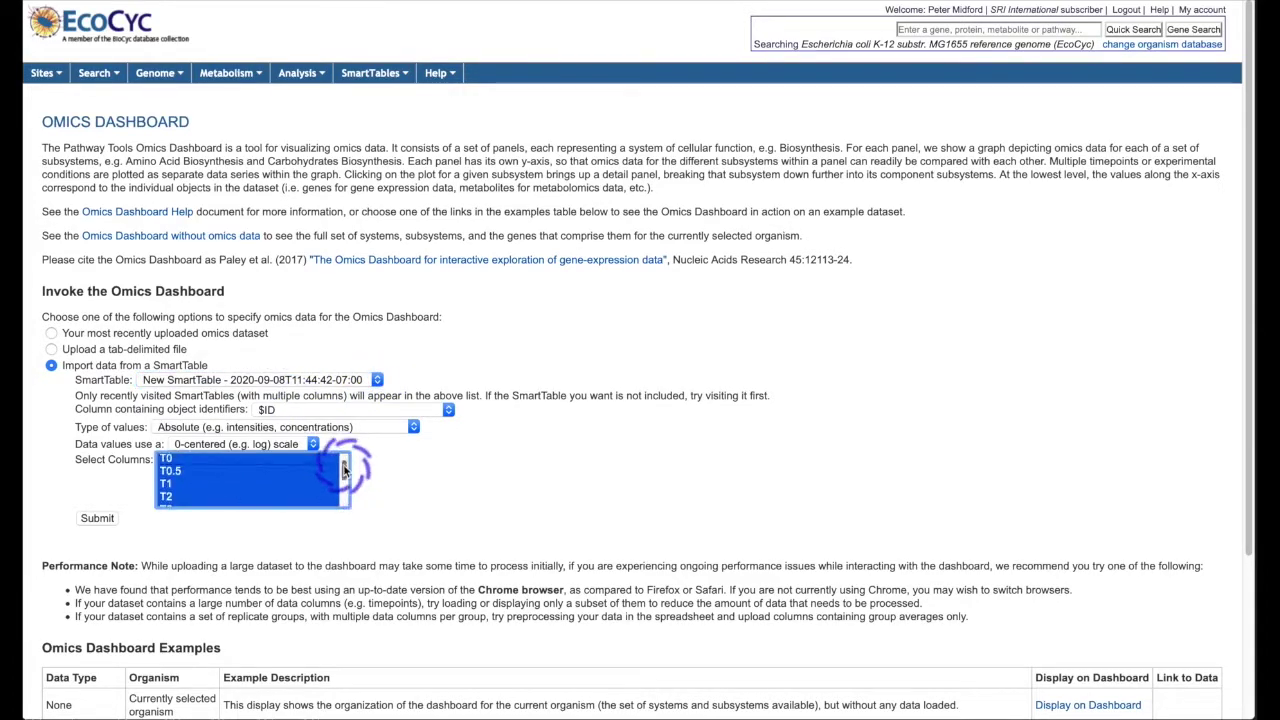
{"action": "left_click", "coordinate": [287, 468]}
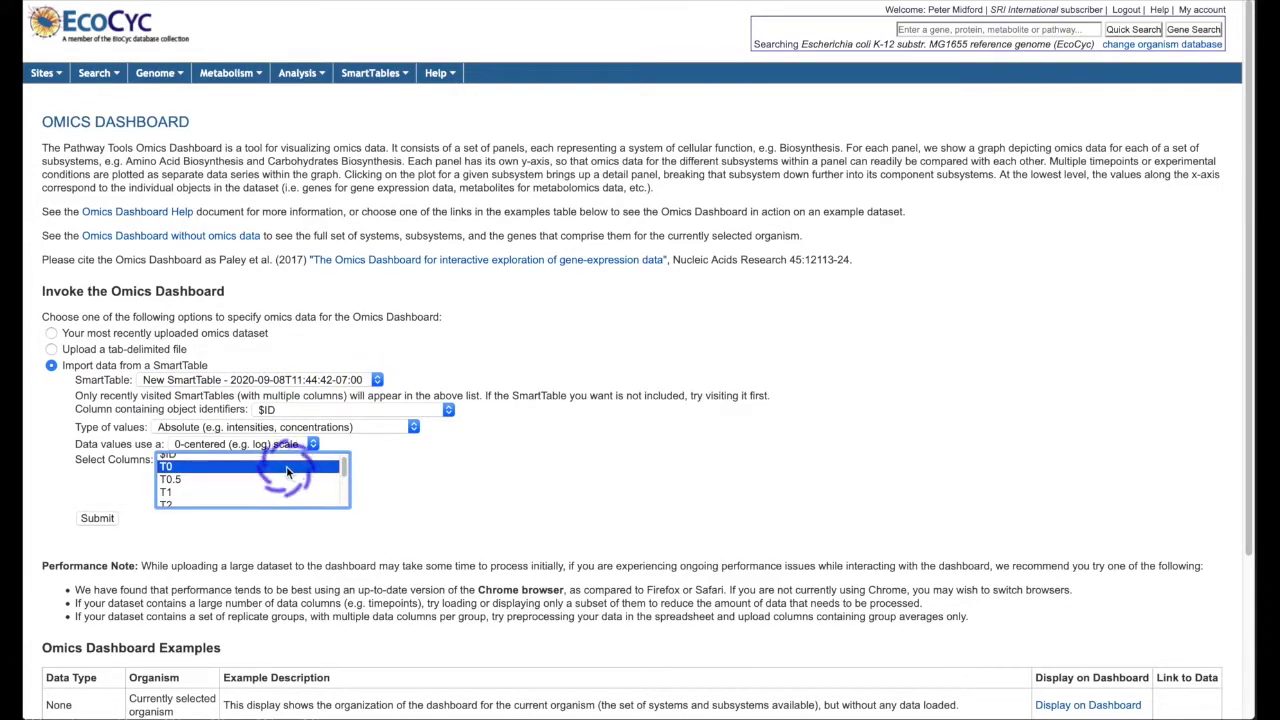
{"action": "key", "text": "shift+Down"}
{"action": "key", "text": "shift+Down"}
{"action": "key", "text": "shift+Down"}
{"action": "key", "text": "shift+Down"}
{"action": "key", "text": "shift+Down"}
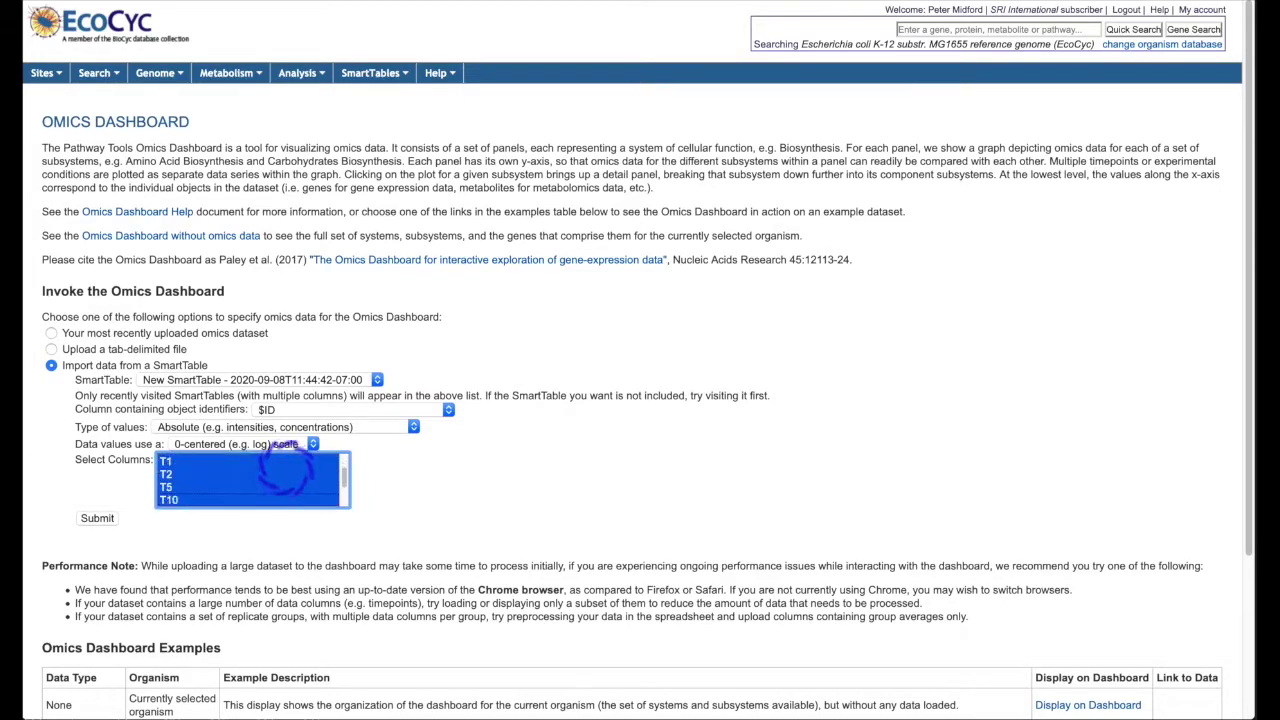
{"action": "left_click", "coordinate": [97, 518]}
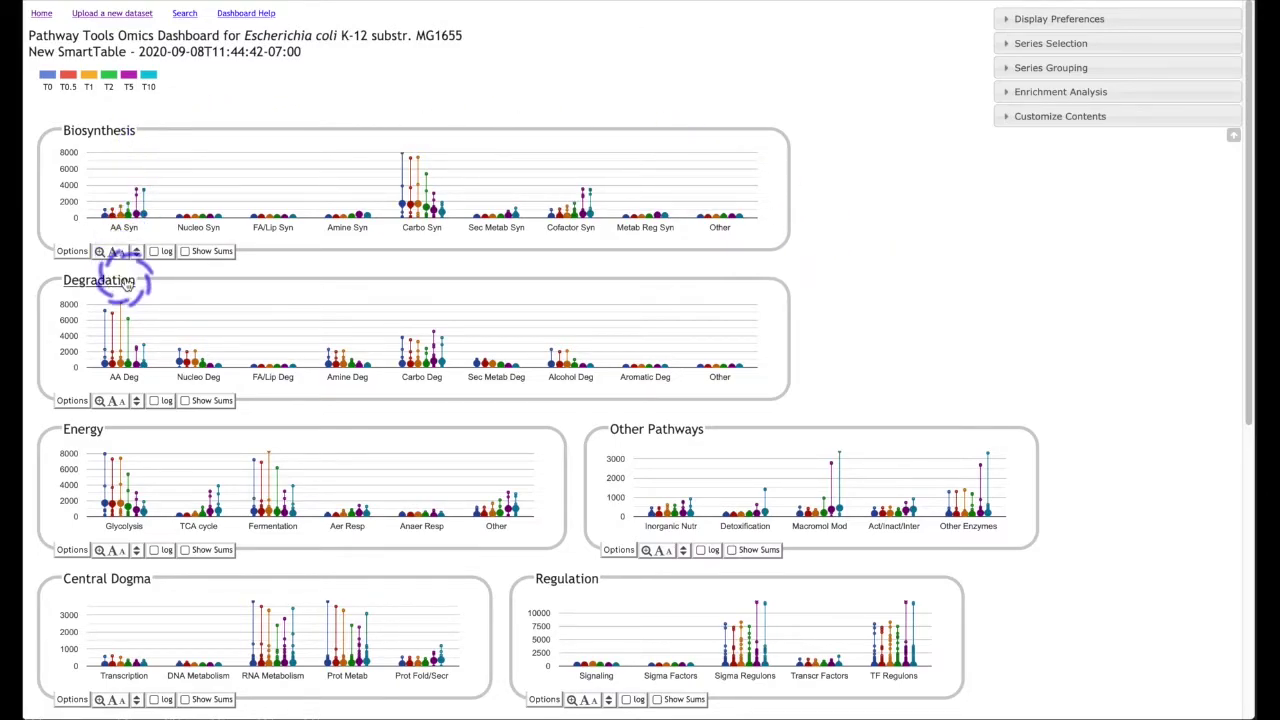
Step: Set the dashboard's default scale type to Log in its display preferences
{"action": "mouse_move", "coordinate": [184, 192]}
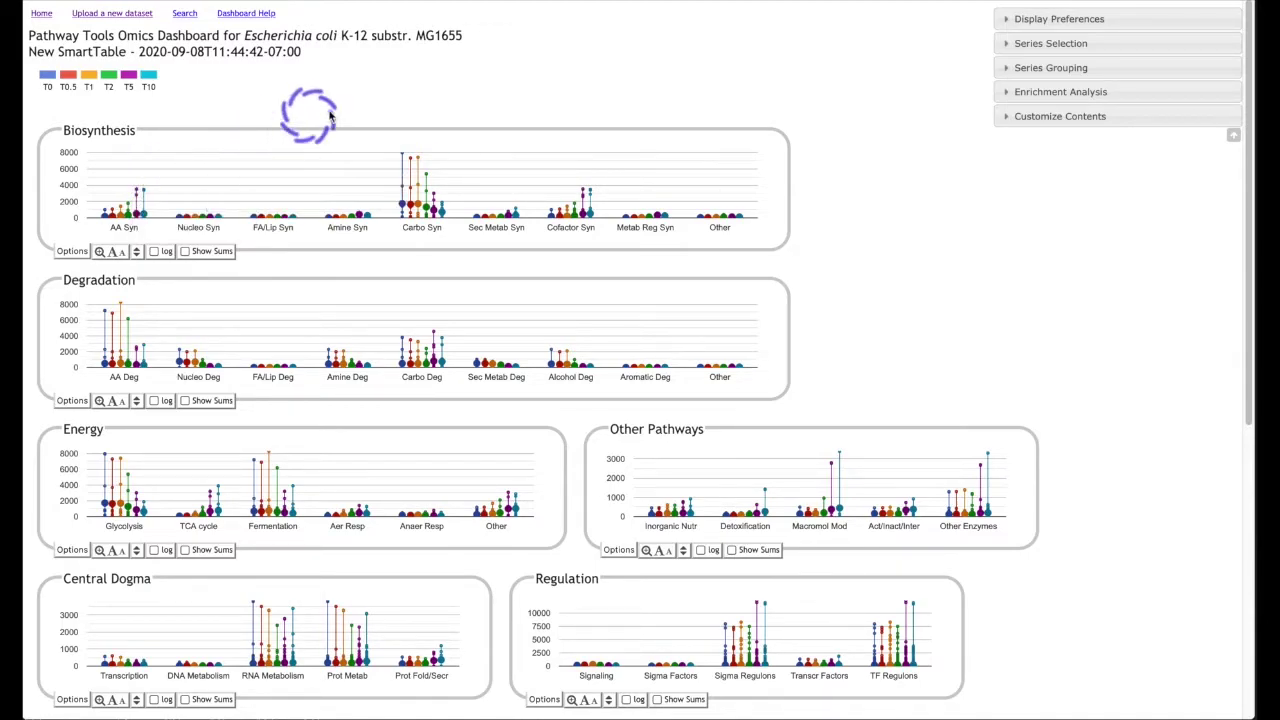
{"action": "left_click", "coordinate": [1045, 22]}
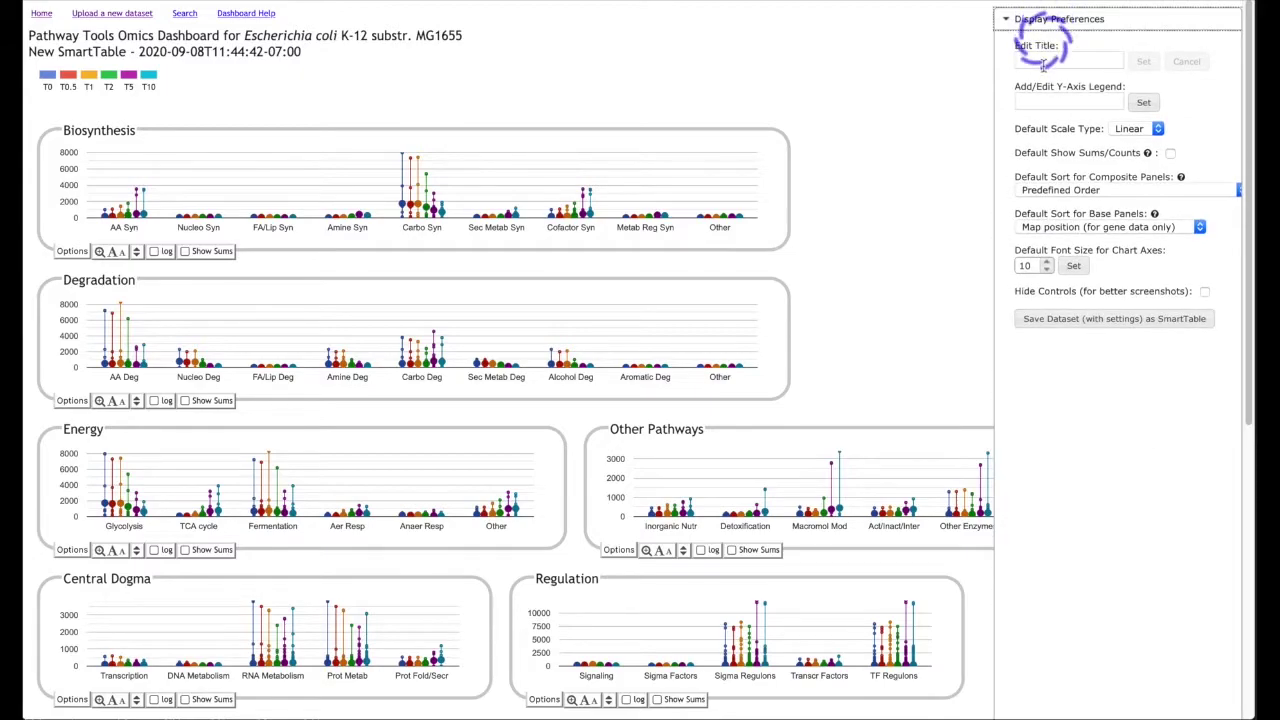
{"action": "left_click", "coordinate": [1148, 131]}
{"action": "left_click", "coordinate": [1157, 145]}
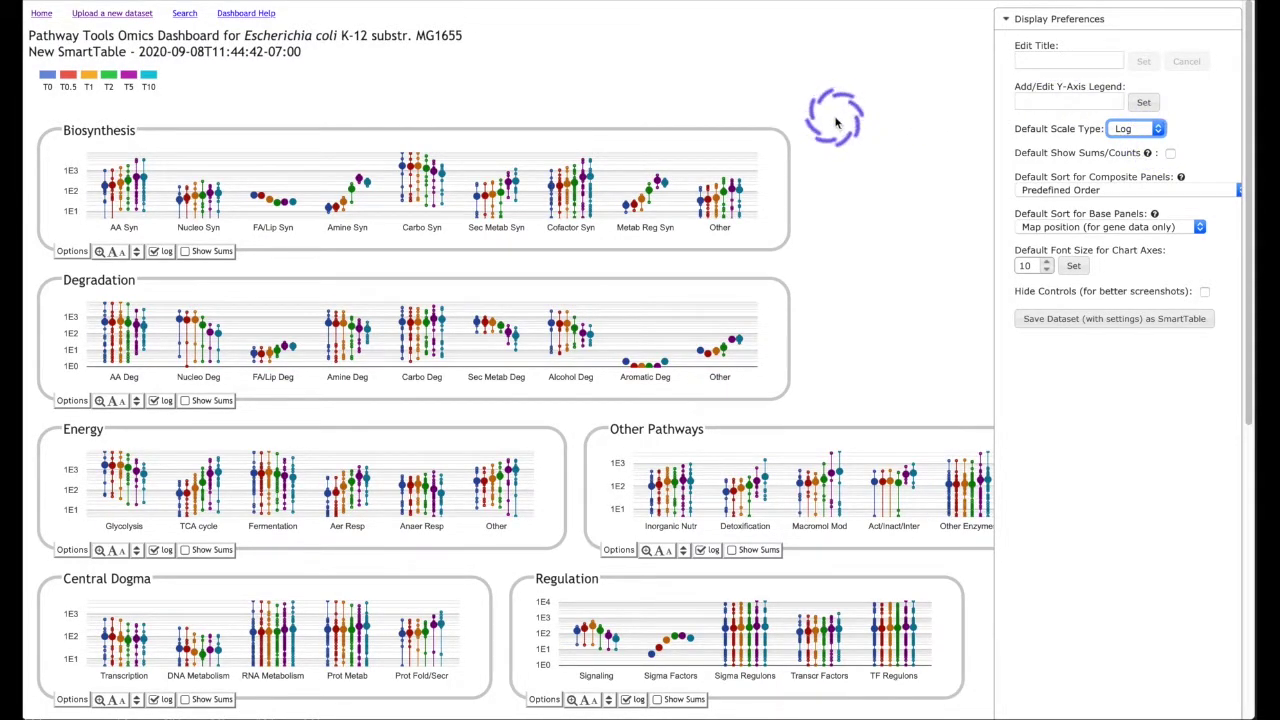
Step: Enlarge the Amino Acid Biosynthesis plot and drill down to the gene-level chart for L-methionine biosynthesis
{"action": "left_click", "coordinate": [120, 185]}
{"action": "left_click", "coordinate": [120, 185]}
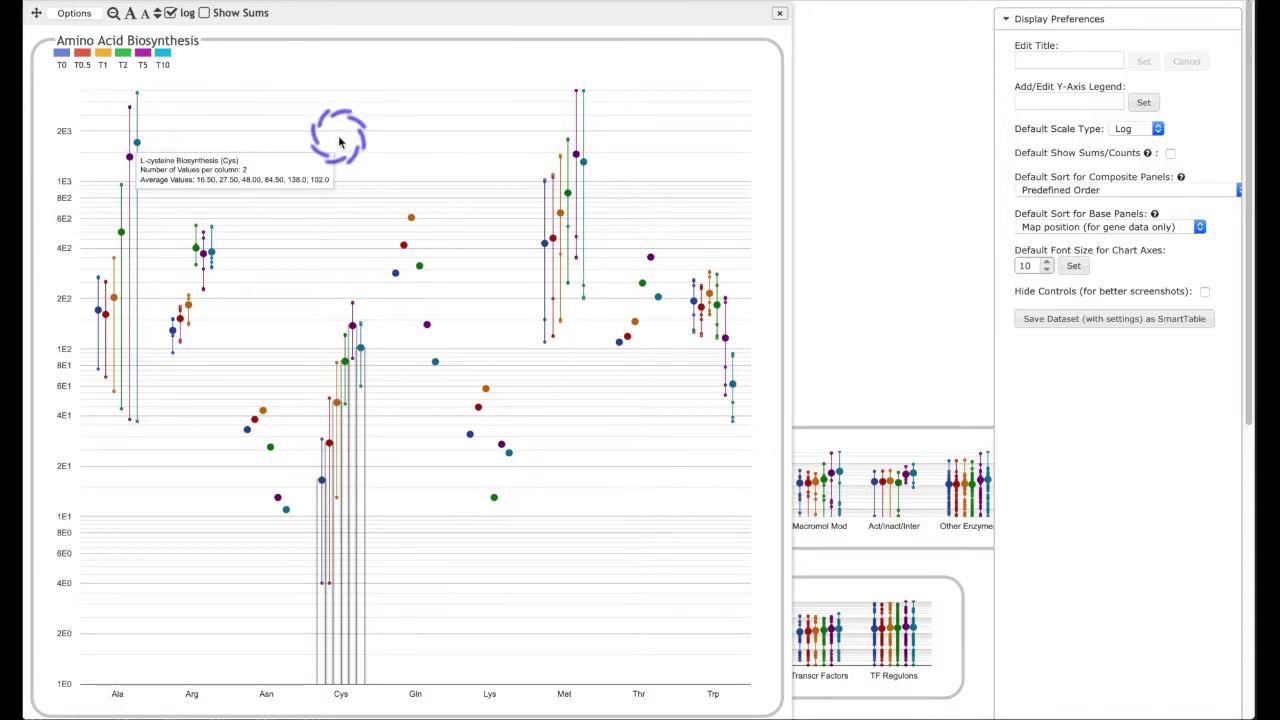
{"action": "mouse_move", "coordinate": [535, 240]}
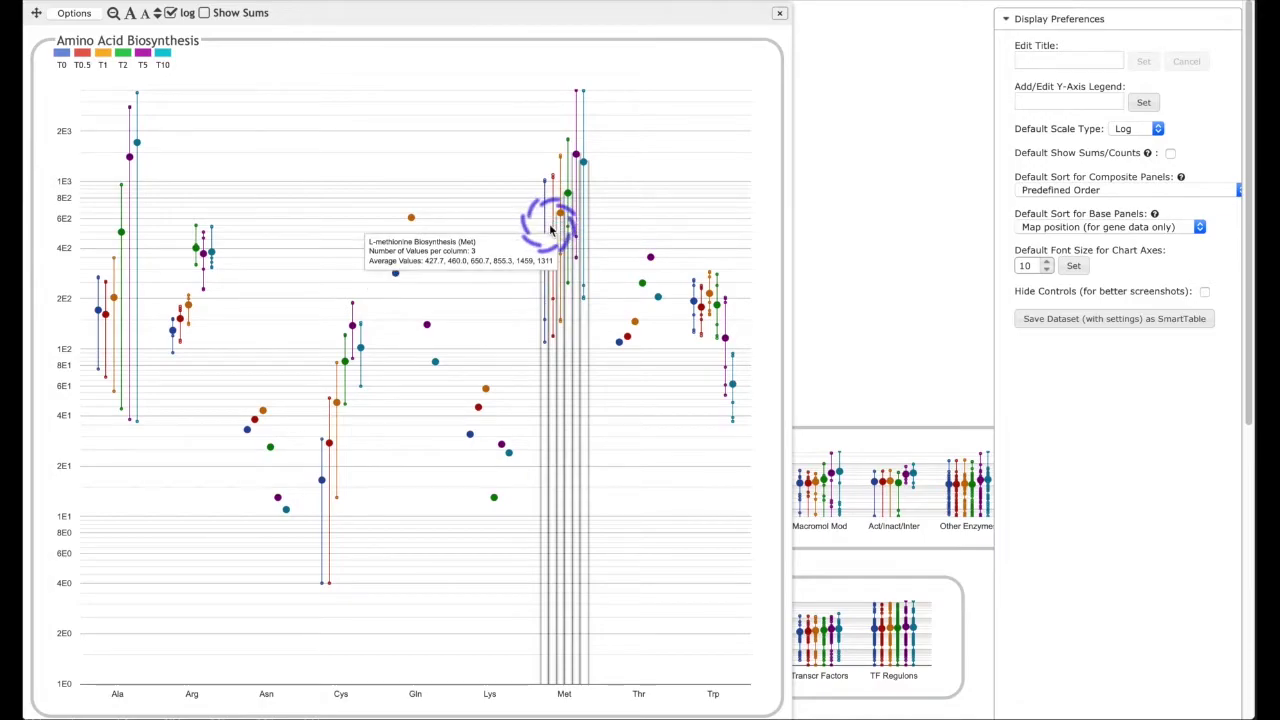
{"action": "left_click", "coordinate": [550, 231]}
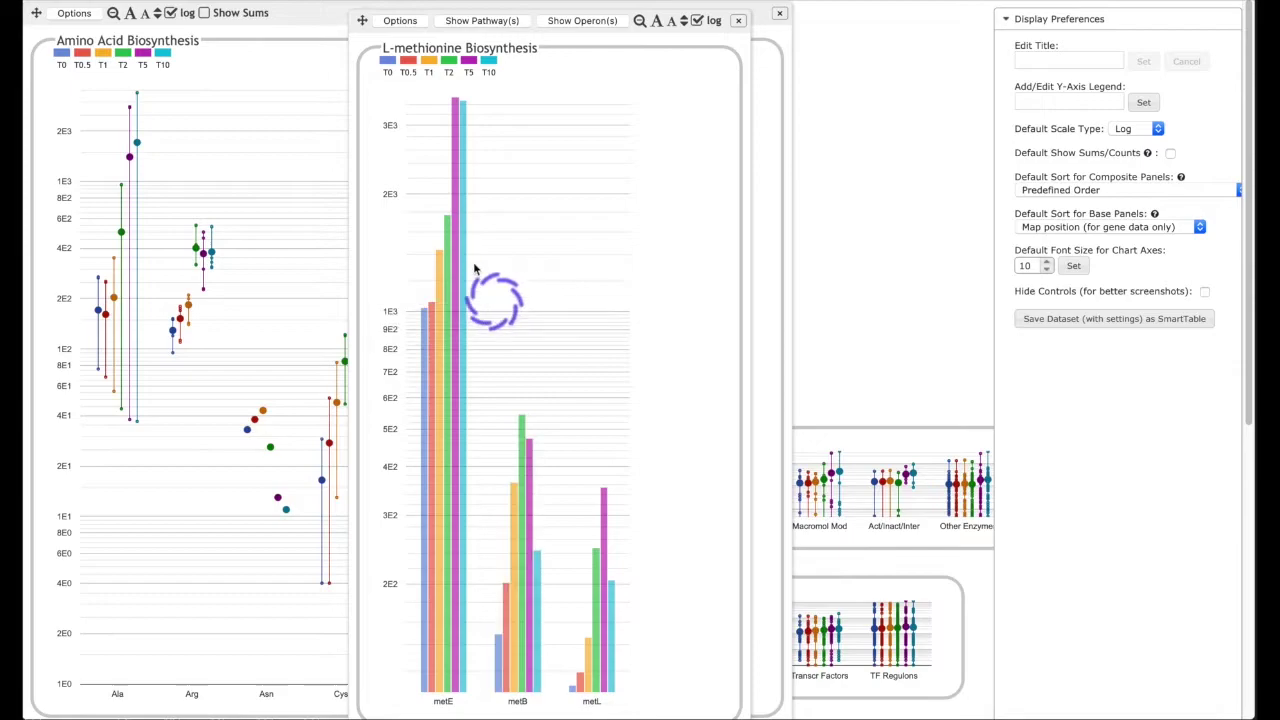
{"action": "mouse_move", "coordinate": [578, 238]}
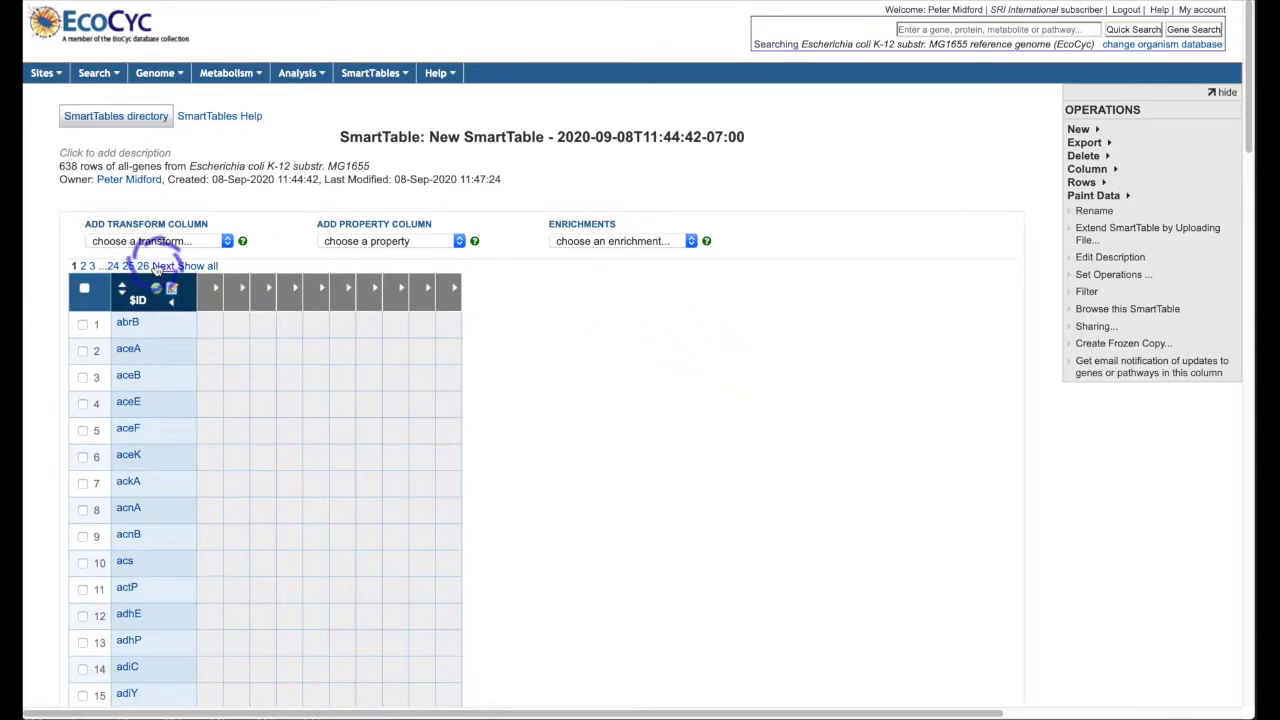
Step: Run the "Genes enriched for pathways" enrichment on the SmartTable with p-value below 0.1, Fisher Exact statistic and no correction
{"action": "left_click", "coordinate": [672, 241]}
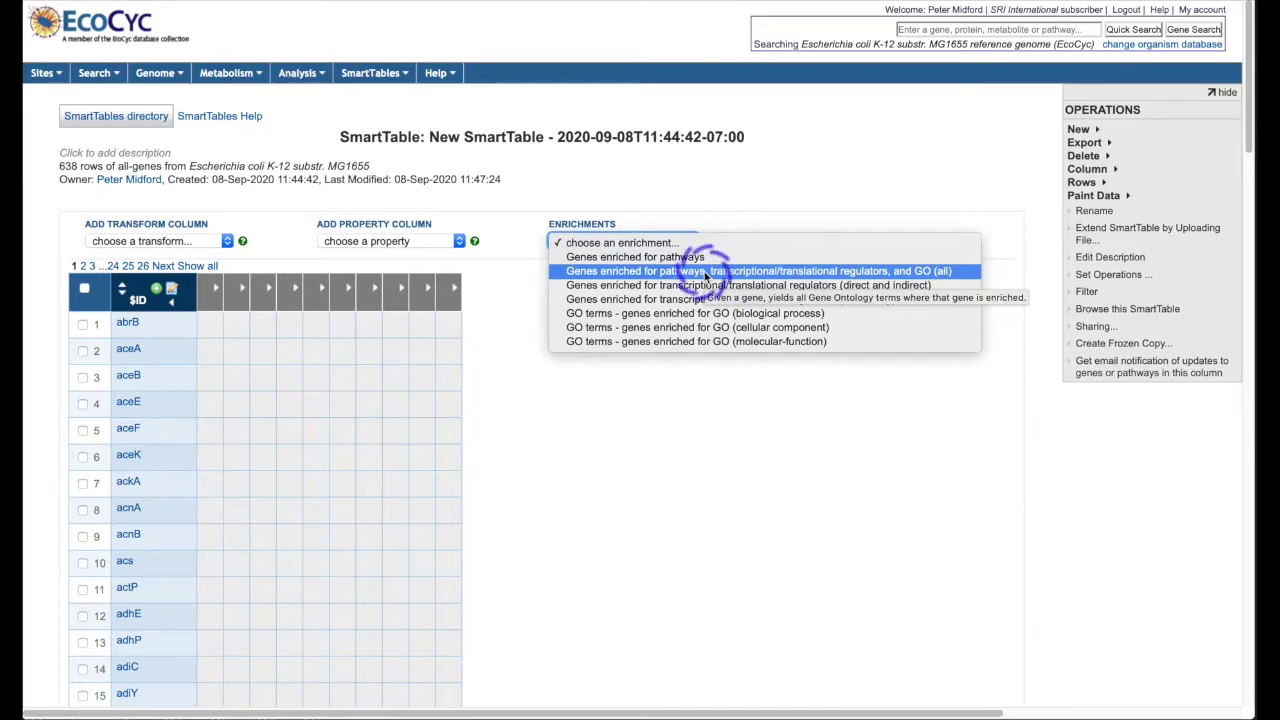
{"action": "left_click", "coordinate": [703, 256]}
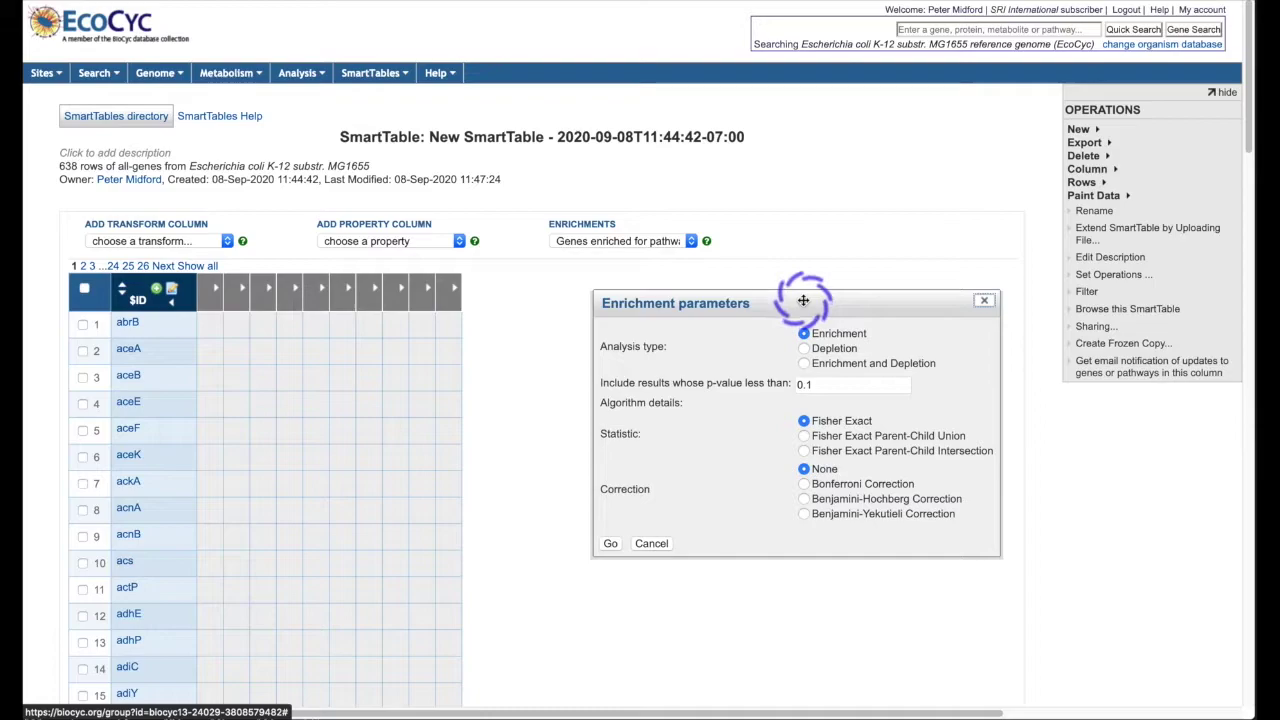
{"action": "left_click", "coordinate": [609, 544]}
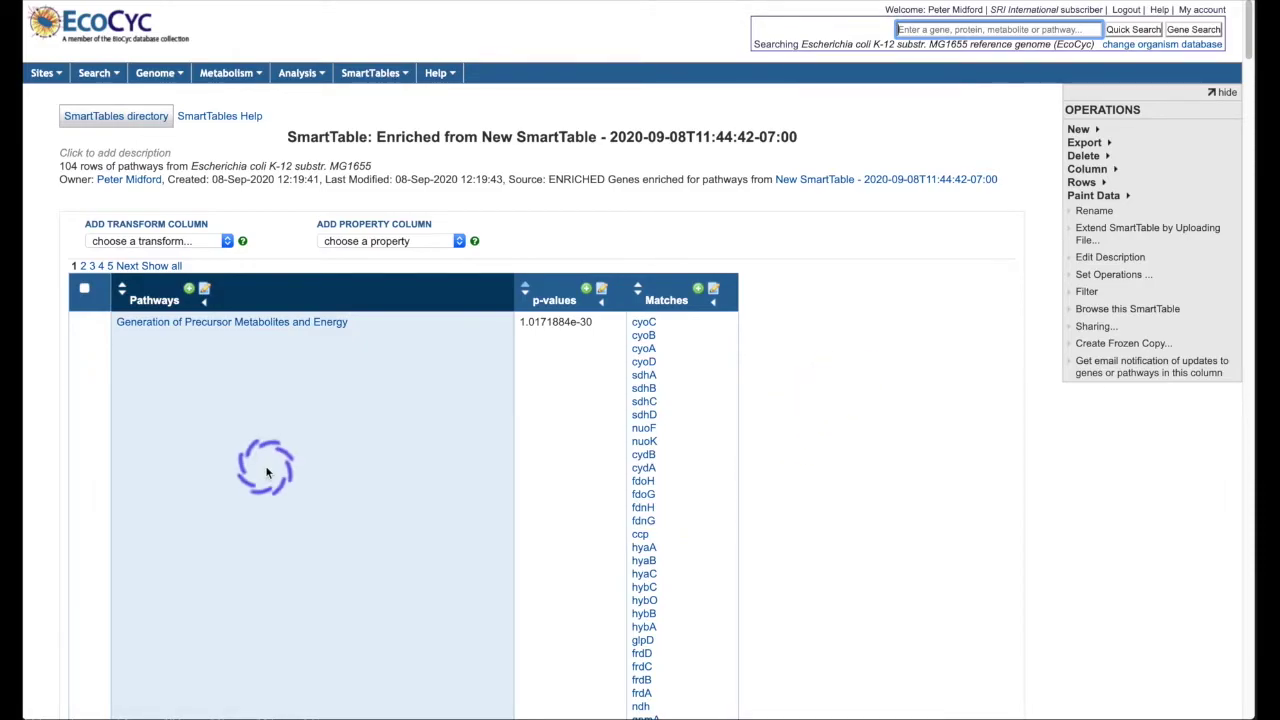
Step: Examine the enriched pathways SmartTable, comparing the pathways, their p-values and the matching genes
{"action": "scroll", "coordinate": [266, 470], "scroll_direction": "down", "scroll_amount": 1}
{"action": "scroll", "coordinate": [266, 470], "scroll_direction": "down", "scroll_amount": 15}
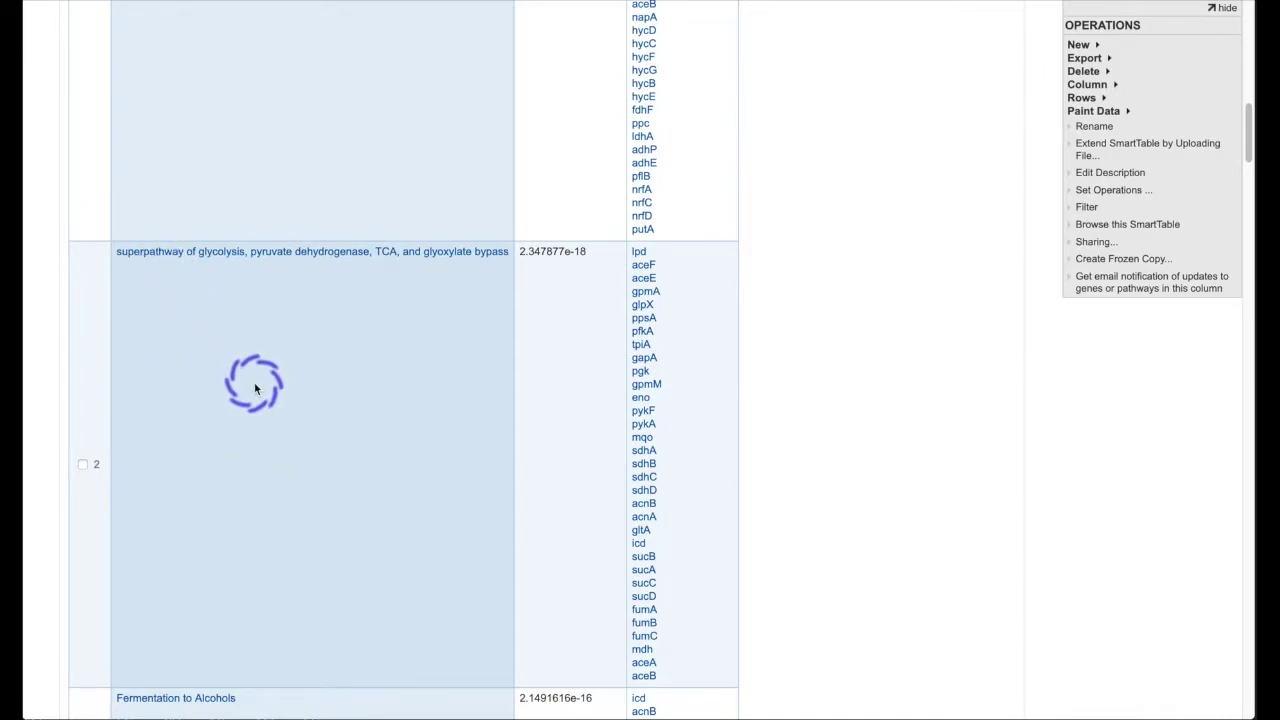
{"action": "scroll", "coordinate": [255, 389], "scroll_direction": "down", "scroll_amount": 2}
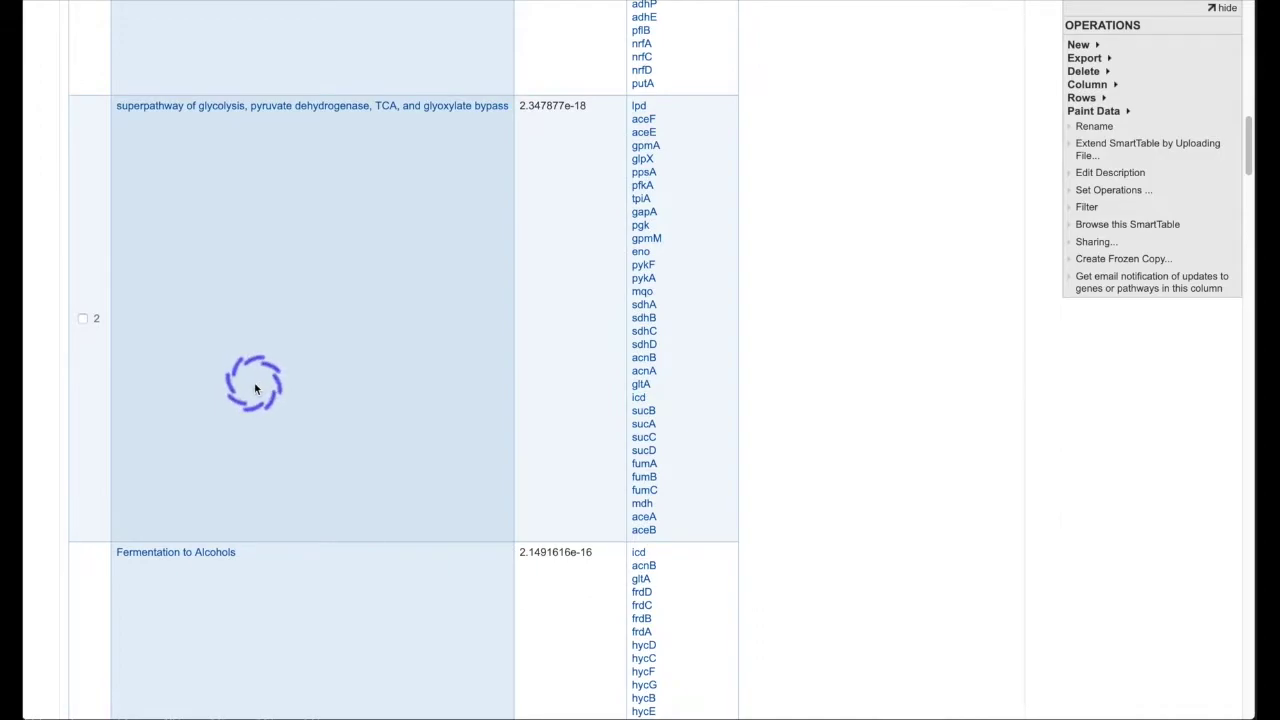
{"action": "scroll", "coordinate": [255, 389], "scroll_direction": "up", "scroll_amount": 15}
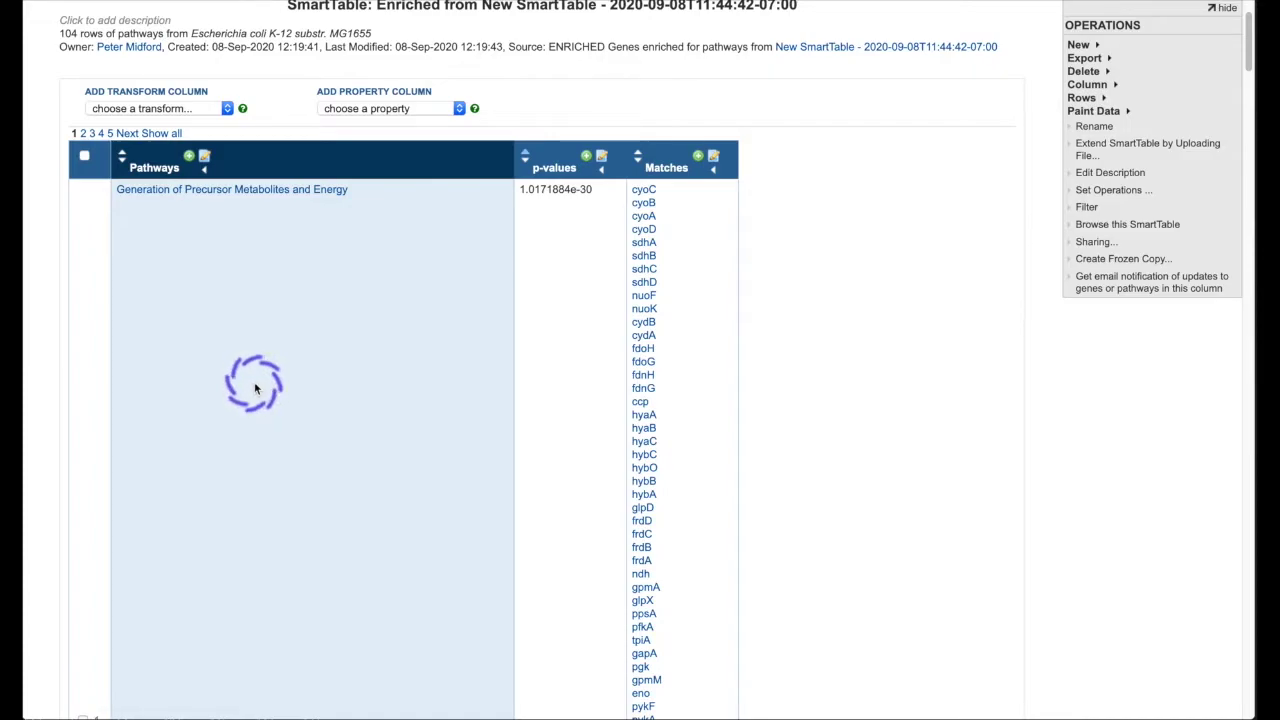
{"action": "scroll", "coordinate": [255, 389], "scroll_direction": "up", "scroll_amount": 1}
{"action": "scroll", "coordinate": [255, 389], "scroll_direction": "down", "scroll_amount": 8}
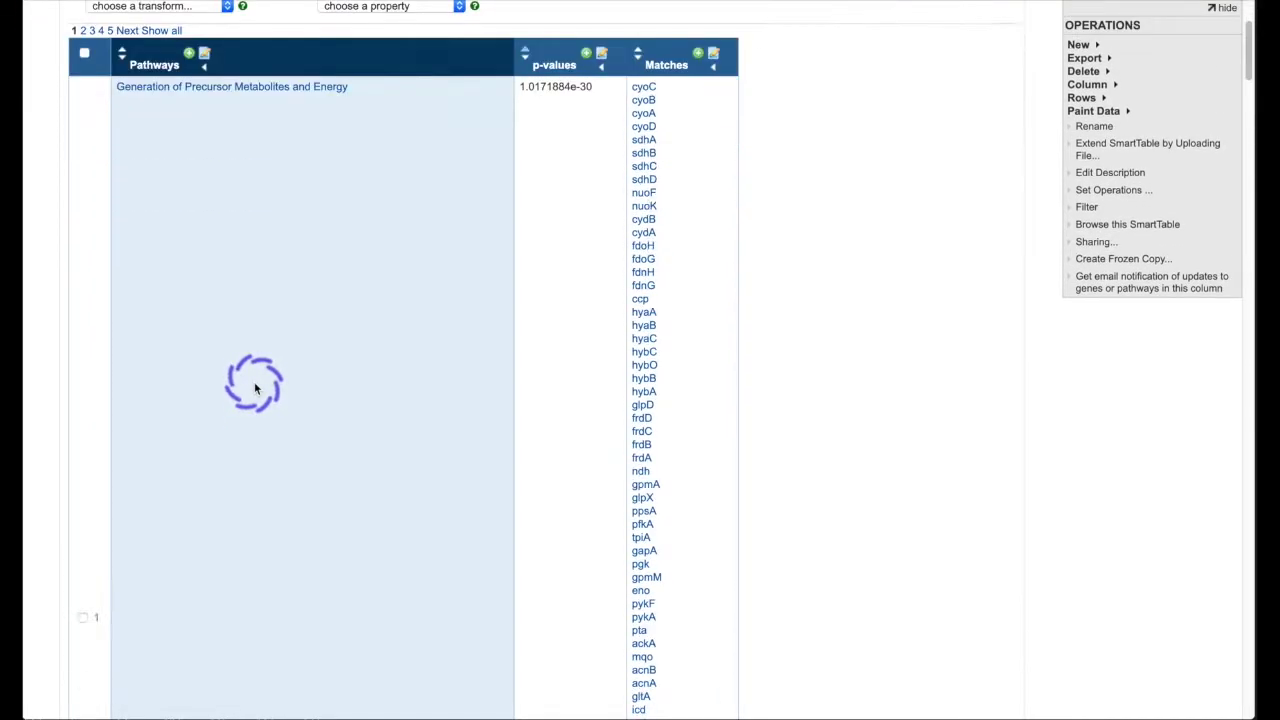
{"action": "scroll", "coordinate": [255, 389], "scroll_direction": "down", "scroll_amount": 3}
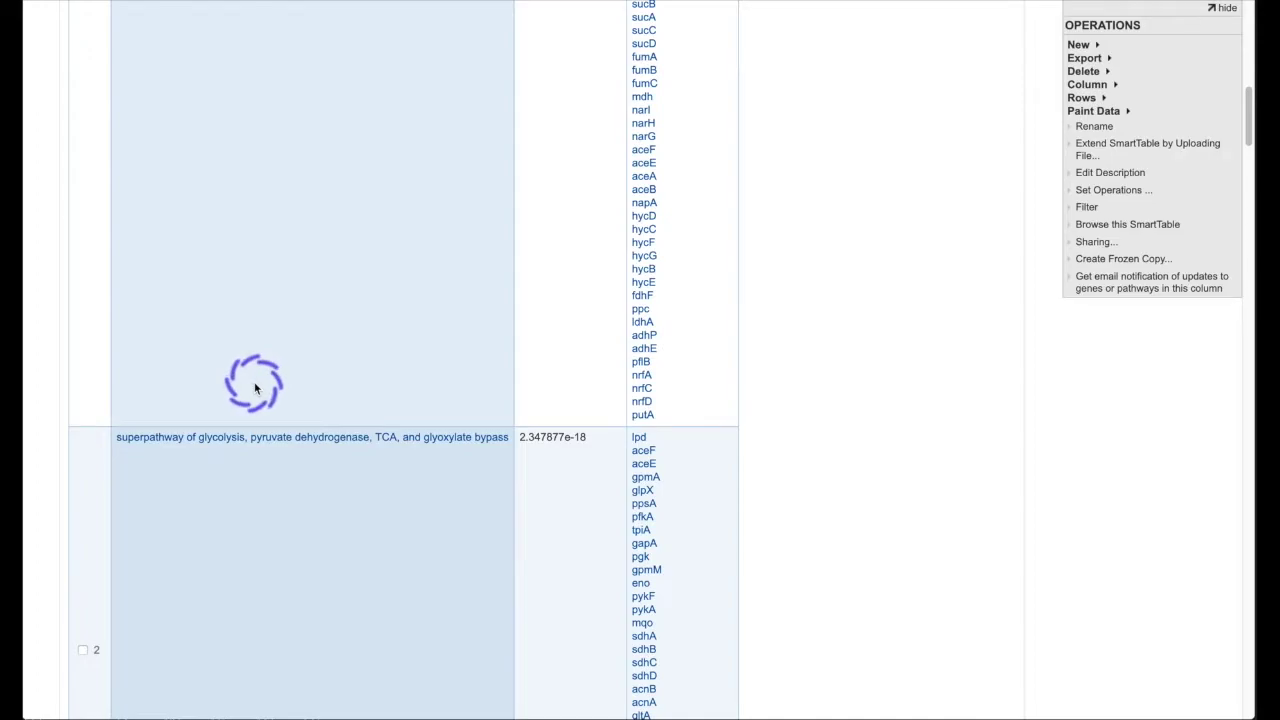
{"action": "scroll", "coordinate": [255, 389], "scroll_direction": "down", "scroll_amount": 7}
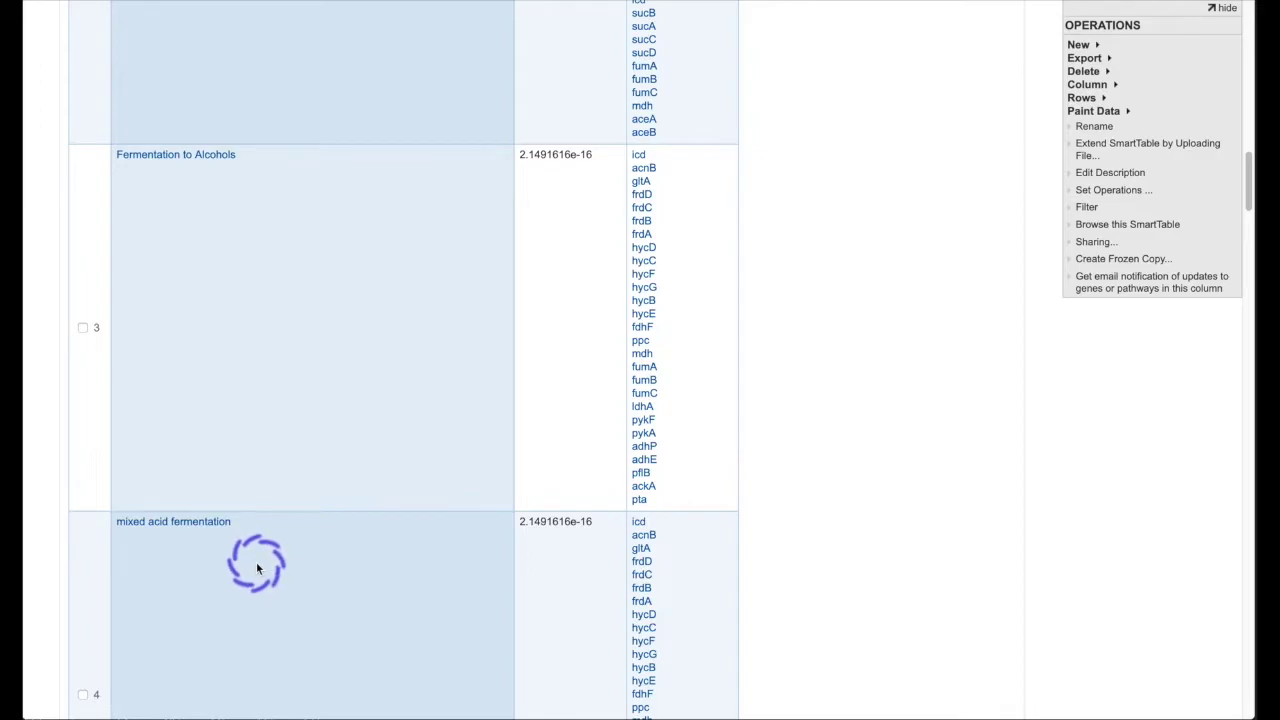
{"action": "scroll", "coordinate": [458, 455], "scroll_direction": "down", "scroll_amount": 1}
{"action": "scroll", "coordinate": [452, 464], "scroll_direction": "up", "scroll_amount": 15}
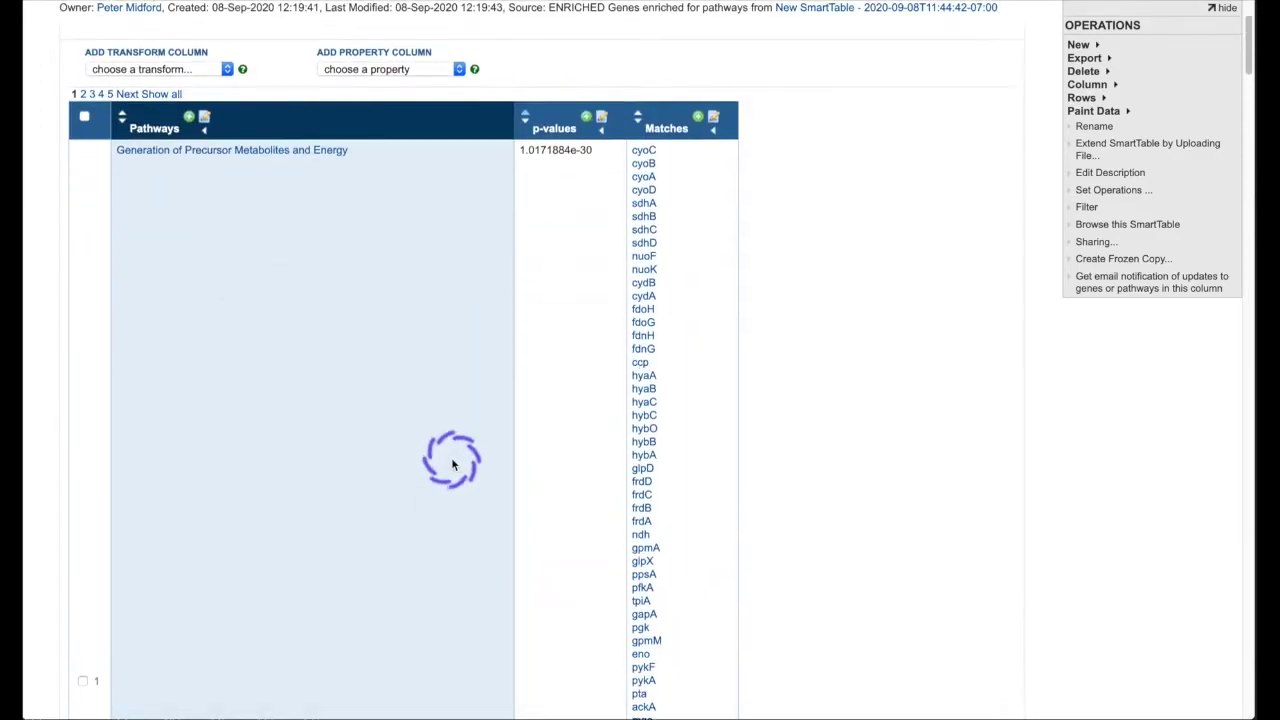
{"action": "scroll", "coordinate": [452, 464], "scroll_direction": "up", "scroll_amount": 2}
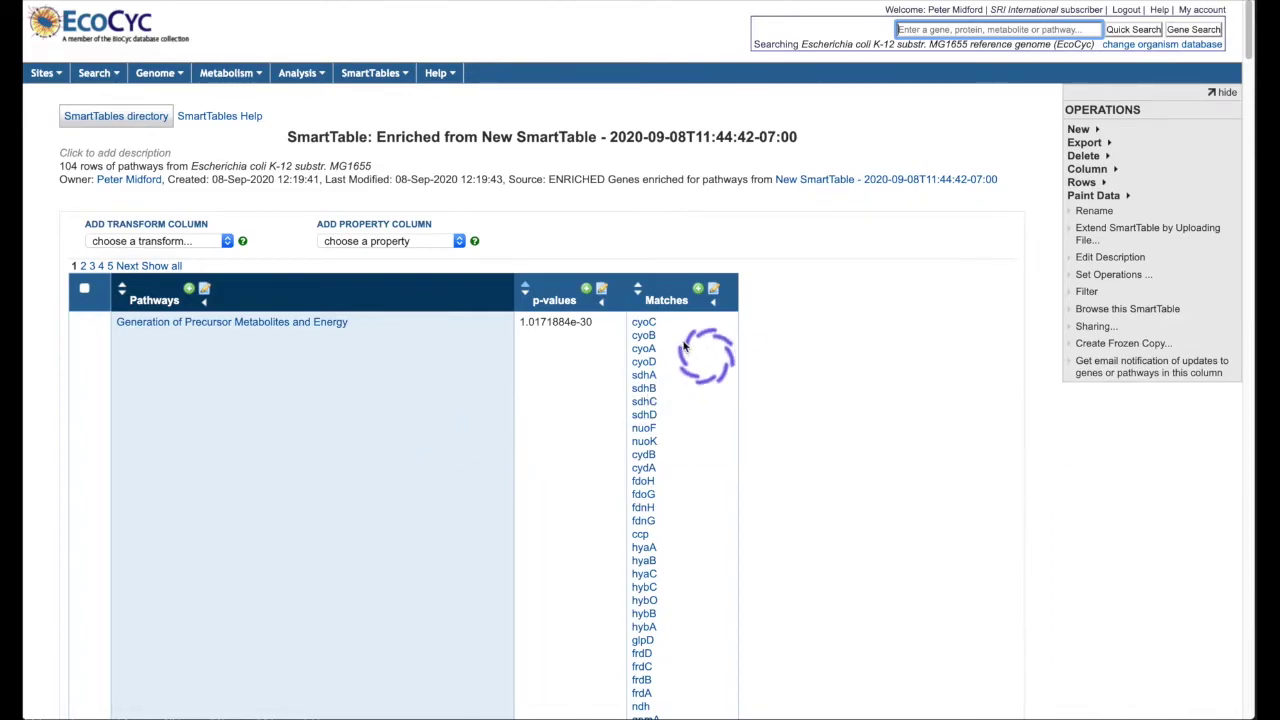
Step: Delete the Matches column from the enriched SmartTable and look through the remaining pathways and p-values
{"action": "left_click", "coordinate": [664, 283]}
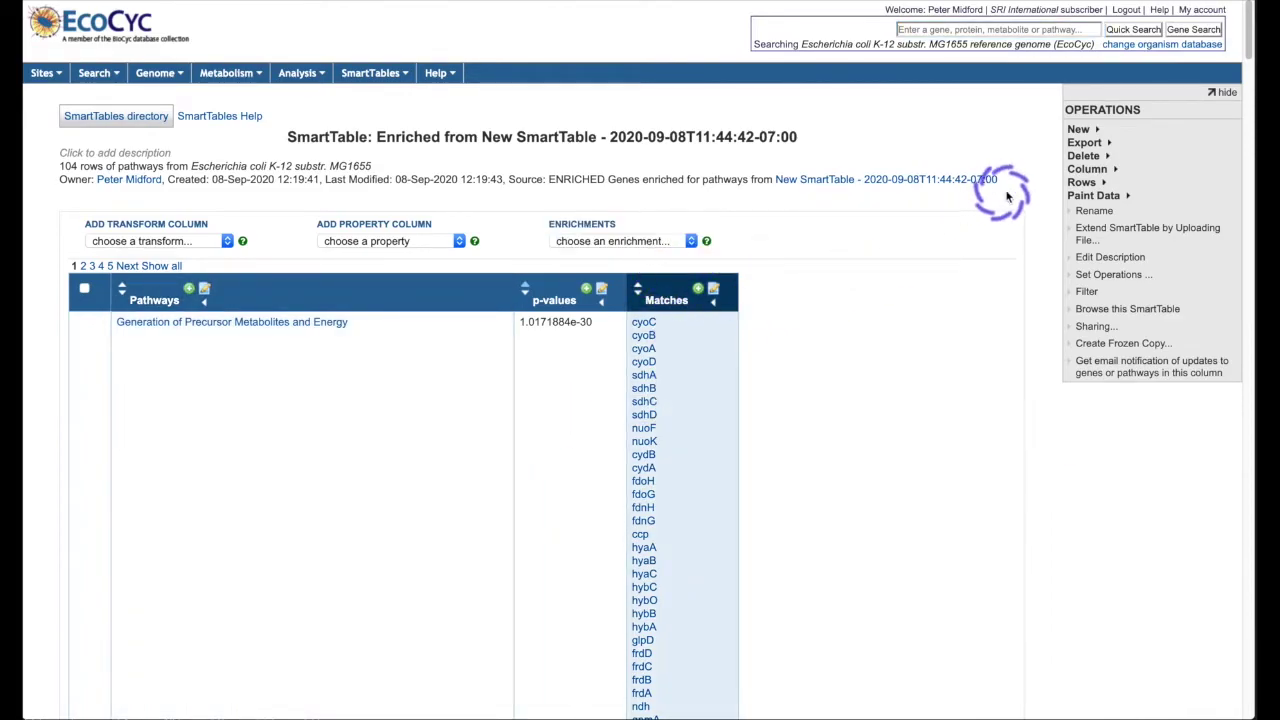
{"action": "left_click", "coordinate": [1108, 156]}
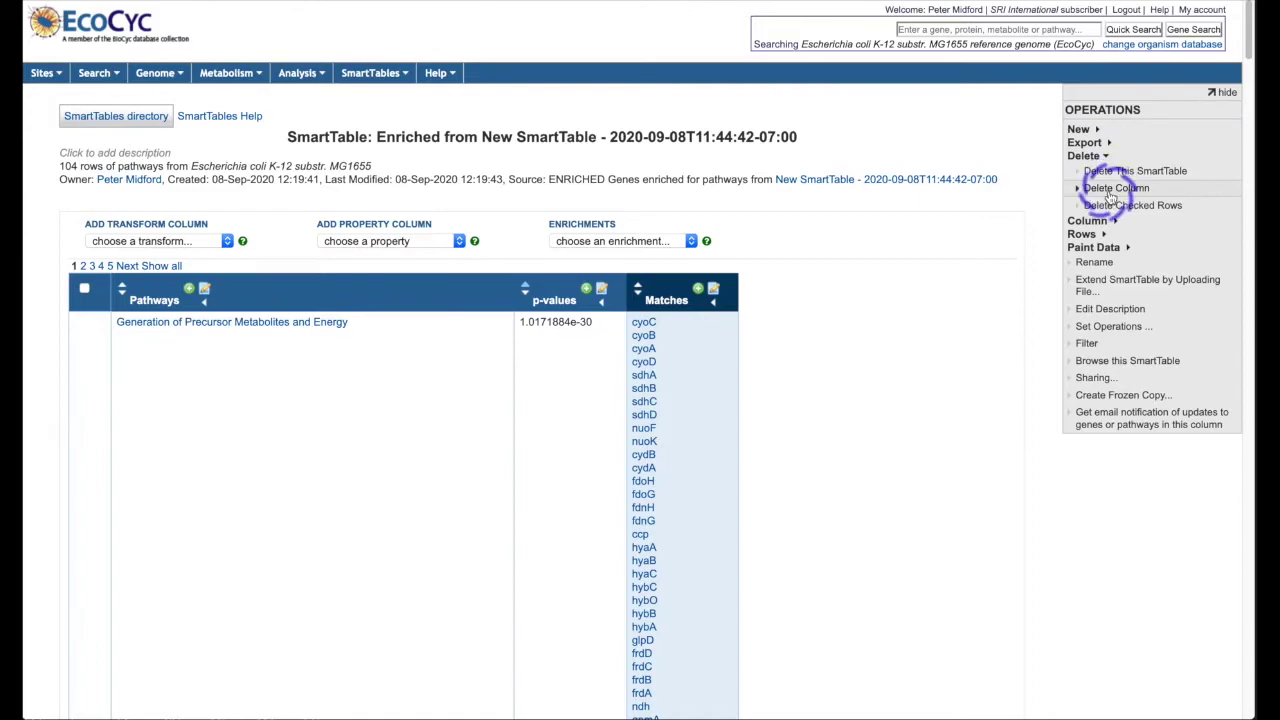
{"action": "left_click", "coordinate": [1110, 188]}
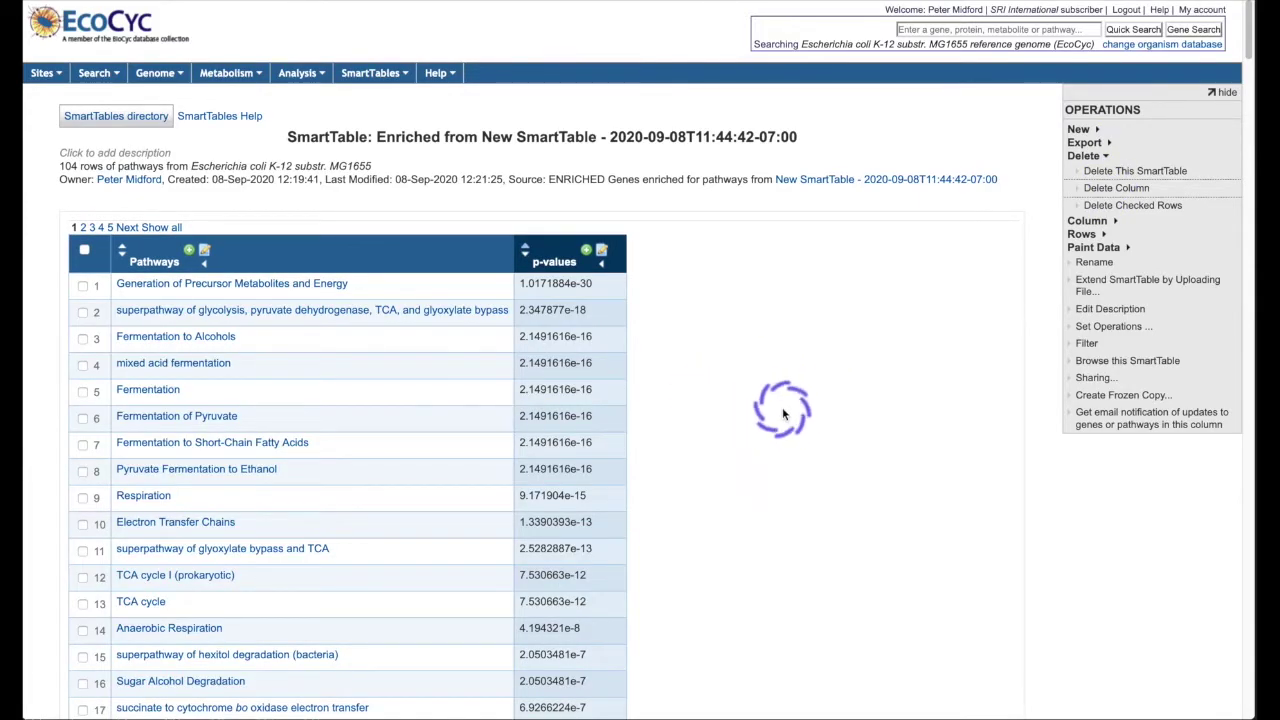
{"action": "scroll", "coordinate": [760, 405], "scroll_direction": "down", "scroll_amount": 3}
{"action": "scroll", "coordinate": [783, 413], "scroll_direction": "down", "scroll_amount": 3}
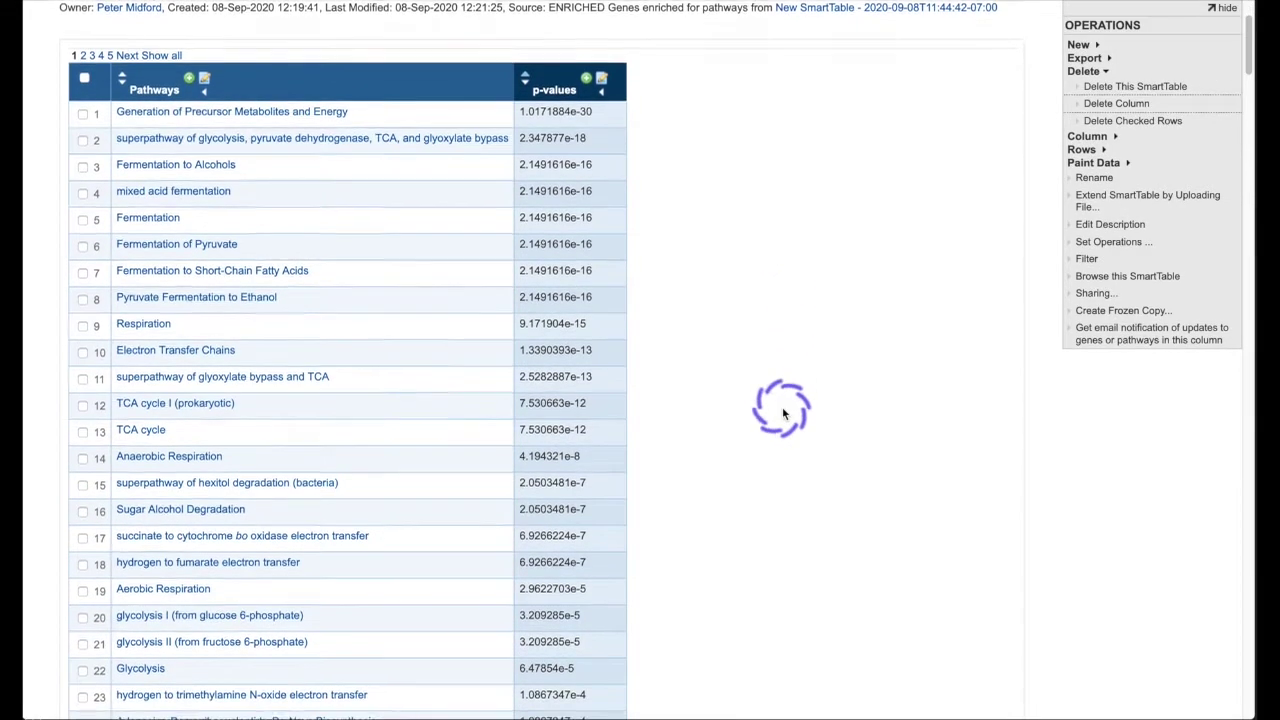
{"action": "scroll", "coordinate": [783, 413], "scroll_direction": "down", "scroll_amount": 3}
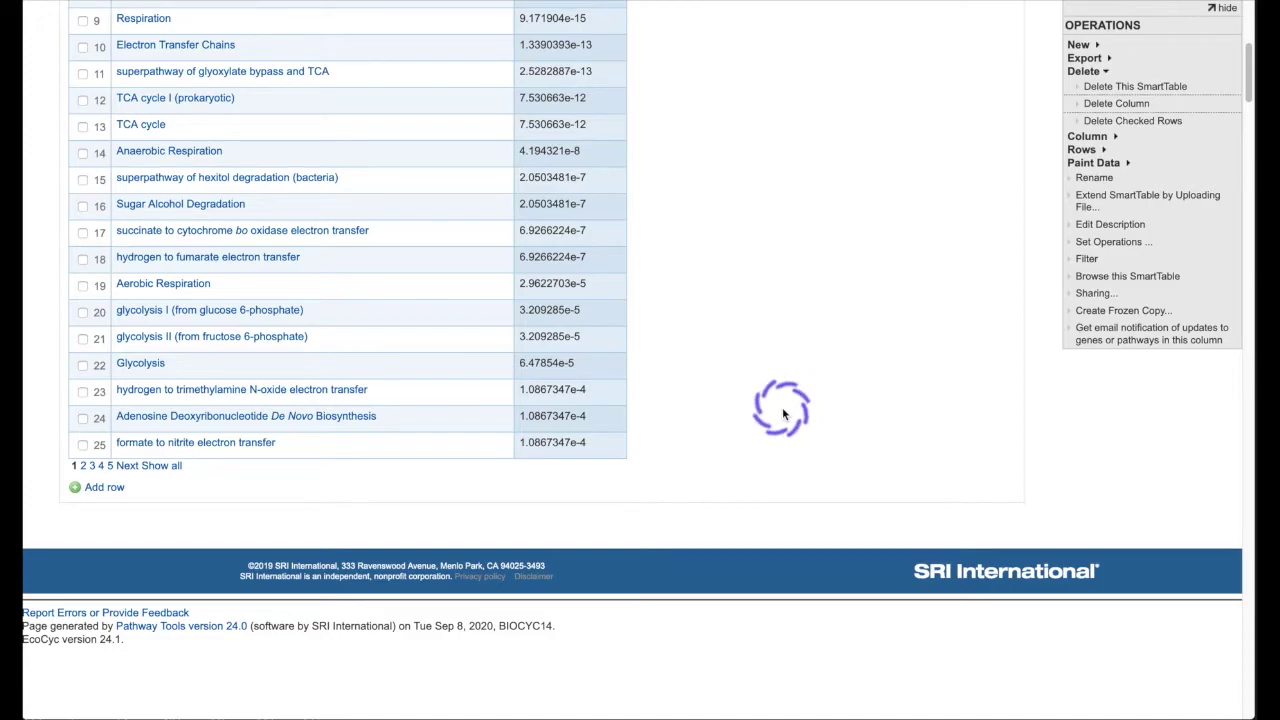
{"action": "scroll", "coordinate": [783, 413], "scroll_direction": "down", "scroll_amount": 1}
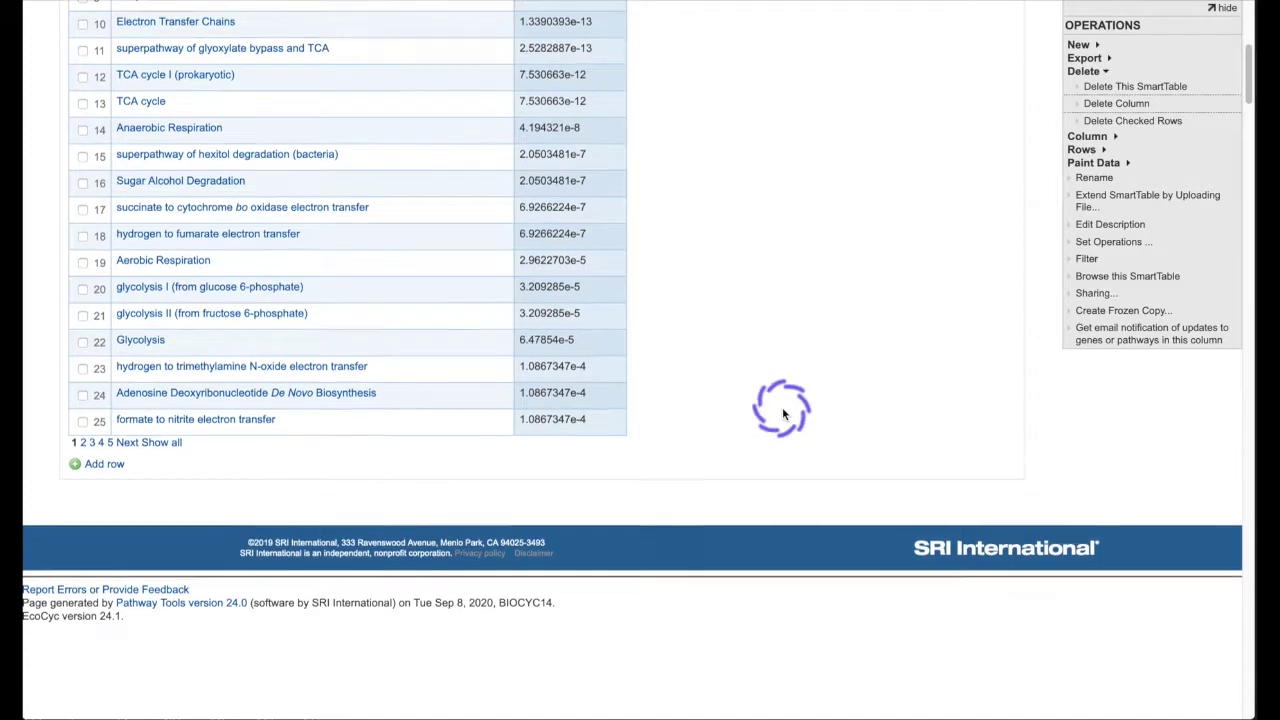
{"action": "scroll", "coordinate": [783, 413], "scroll_direction": "up", "scroll_amount": 3}
{"action": "scroll", "coordinate": [783, 413], "scroll_direction": "up", "scroll_amount": 3}
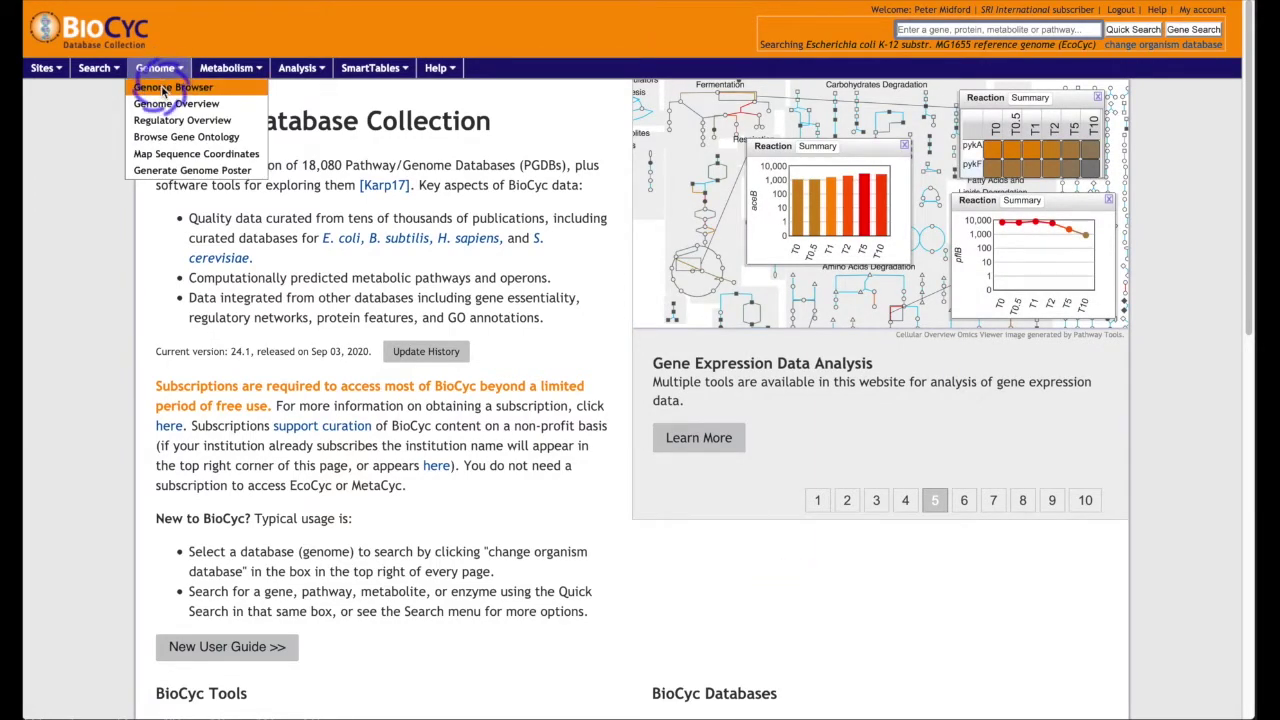
Step: Open the Genome Browser for the E. coli chromosome and turn on the display of tracks
{"action": "left_click", "coordinate": [164, 88]}
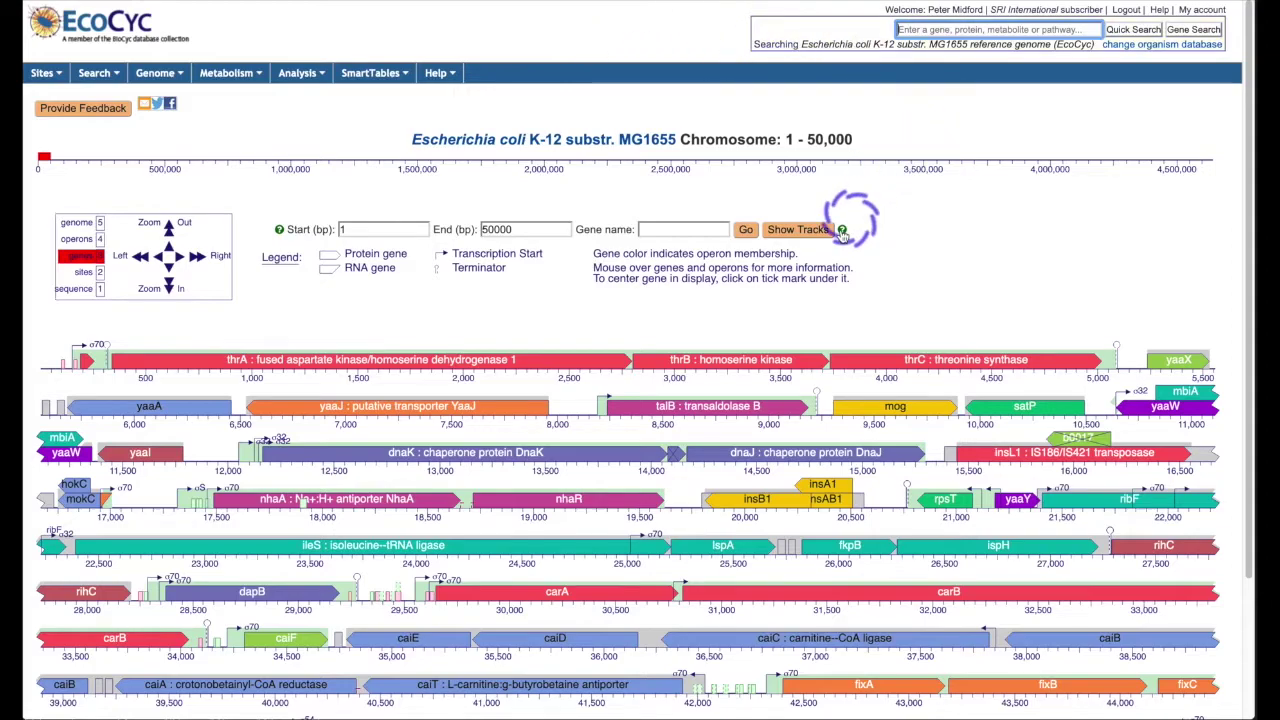
{"action": "left_click", "coordinate": [799, 231]}
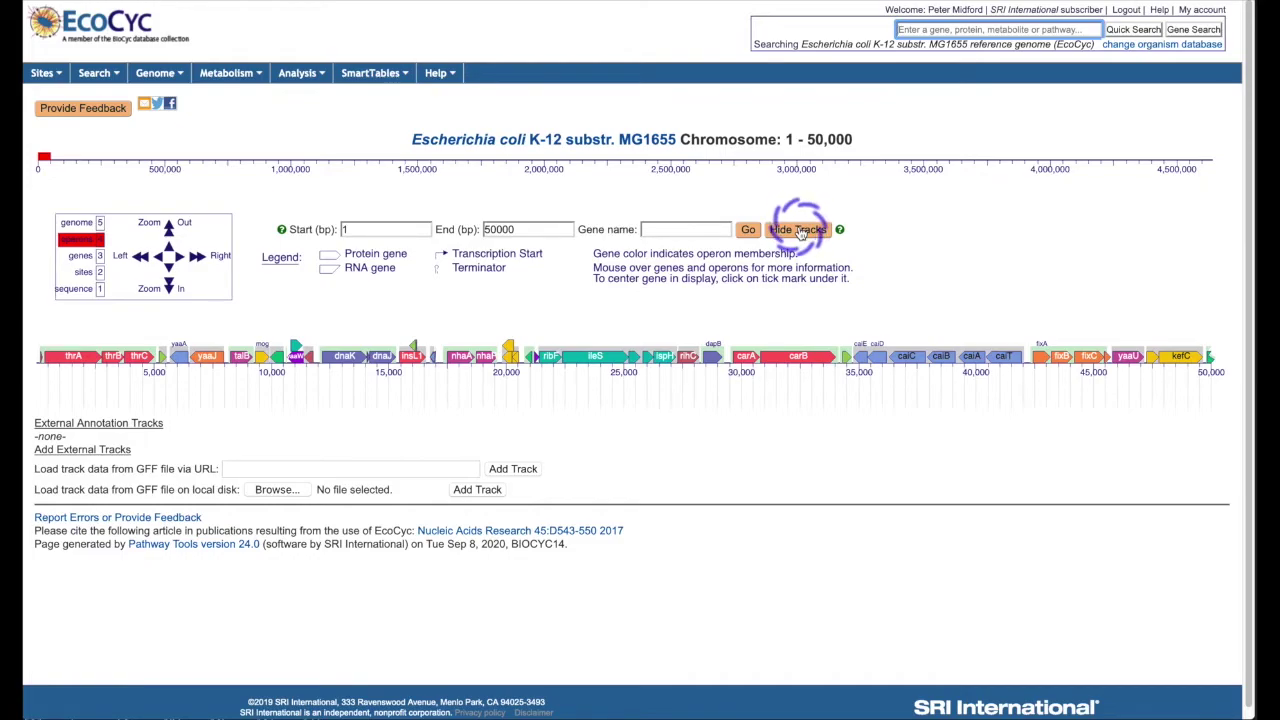
{"action": "mouse_move", "coordinate": [562, 356]}
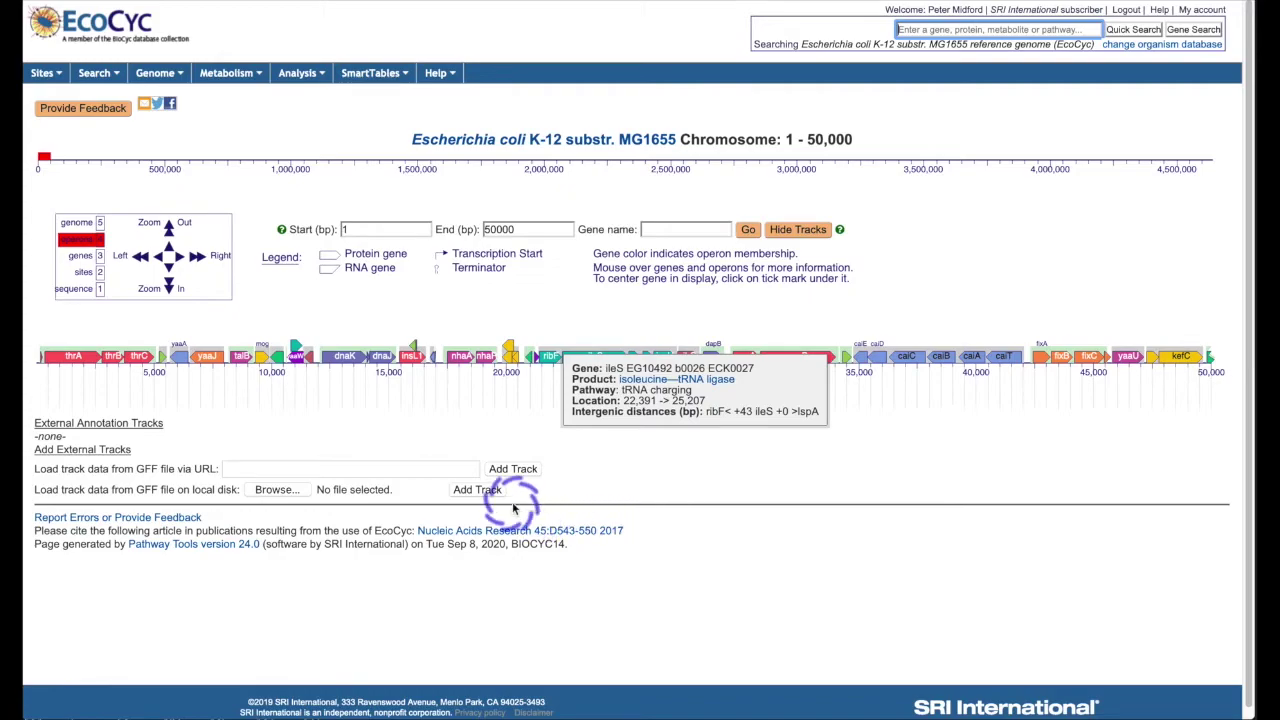
Step: Load Fixed-ecoli-chipchip-landick-large.gff from the local disk and add it as an external annotation track
{"action": "left_click", "coordinate": [280, 490]}
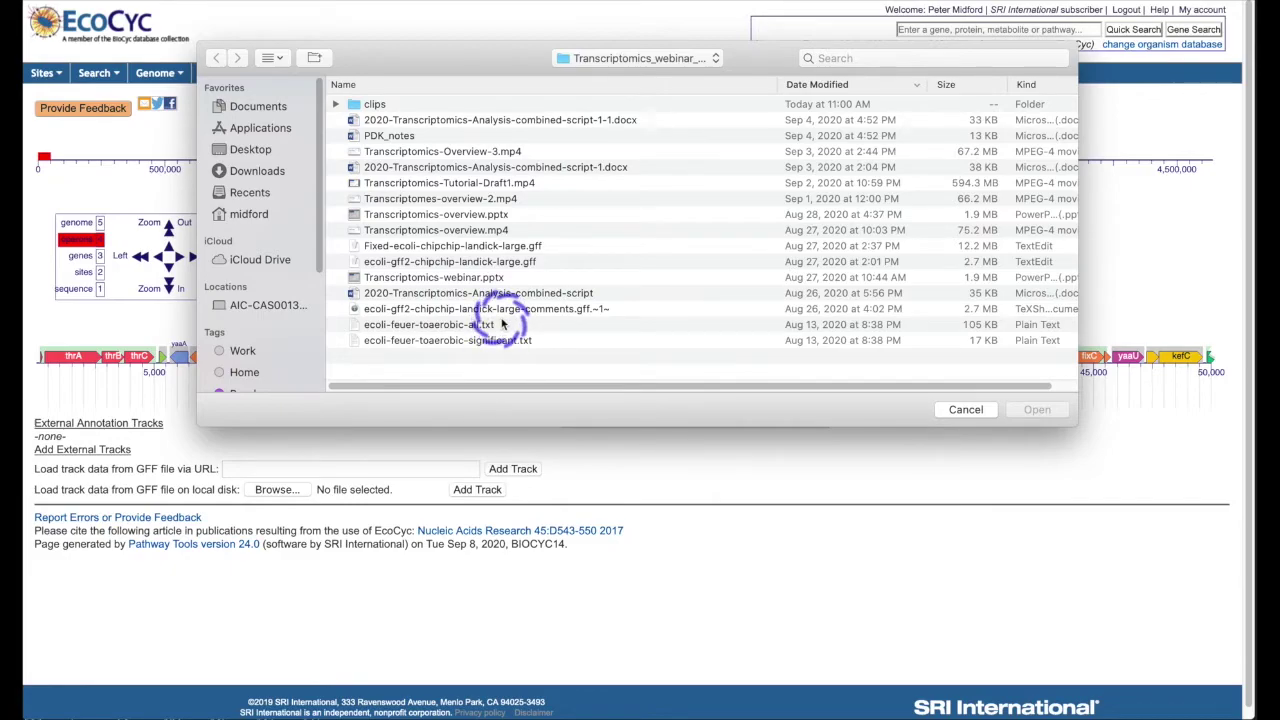
{"action": "left_click", "coordinate": [493, 247]}
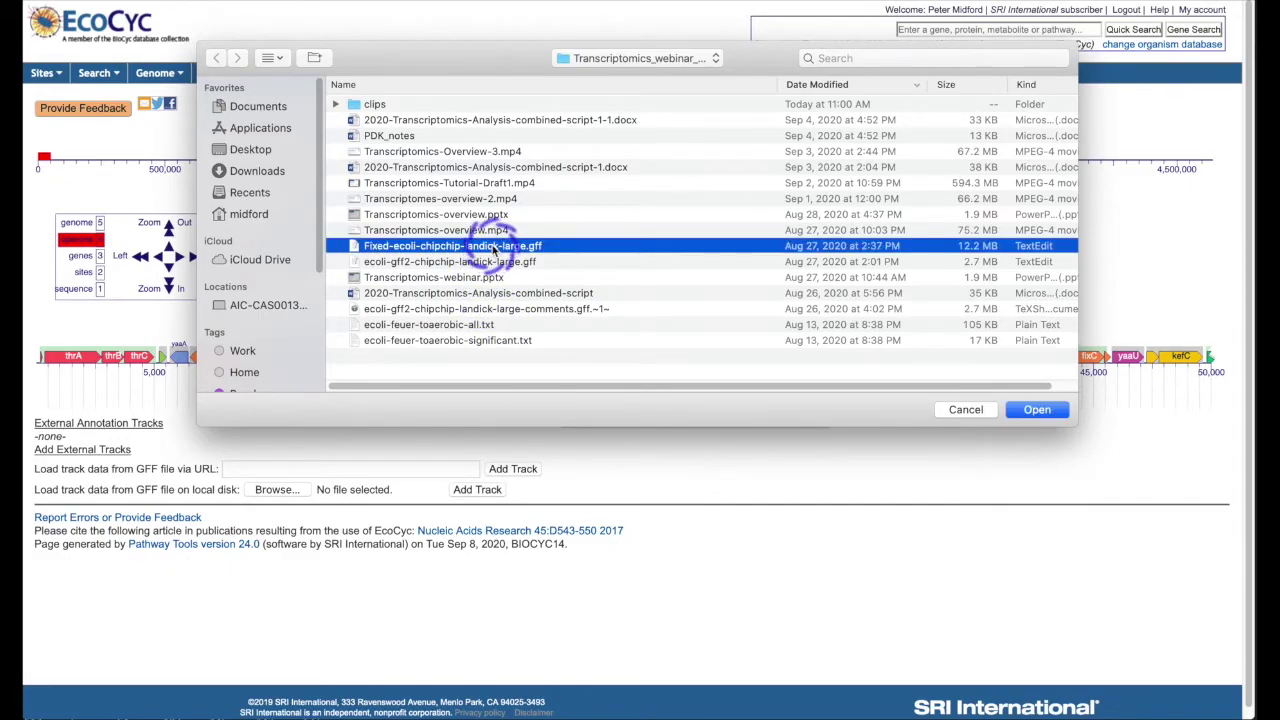
{"action": "left_click", "coordinate": [1040, 410]}
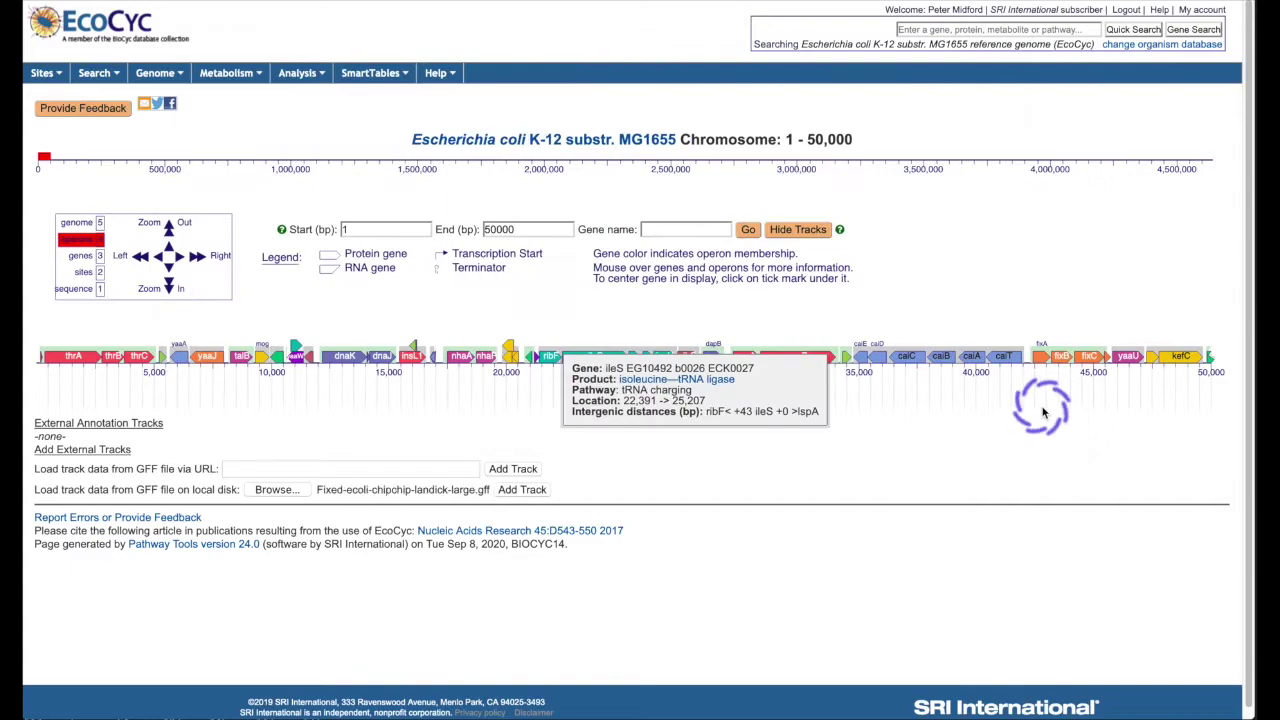
{"action": "left_click", "coordinate": [540, 490]}
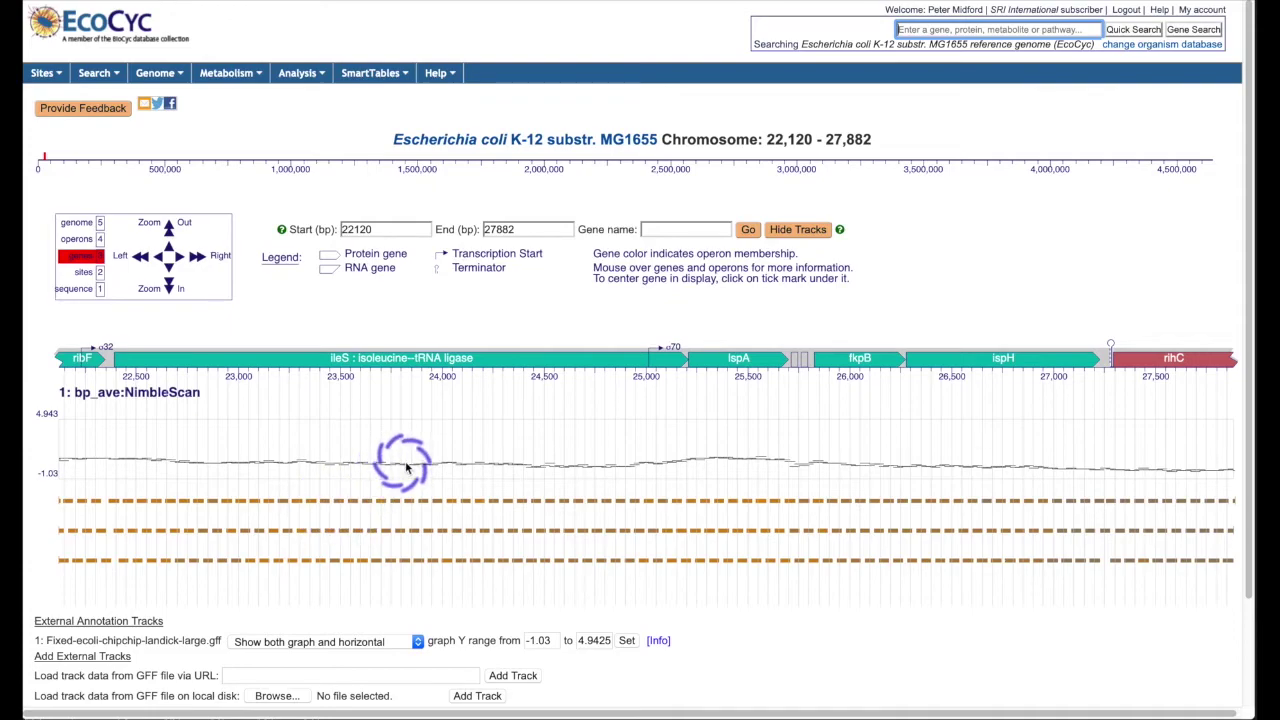
Step: Shift the genome browser along the chromosome to the region from 25,962 to 31,724 bp to inspect the track data
{"action": "mouse_move", "coordinate": [450, 338]}
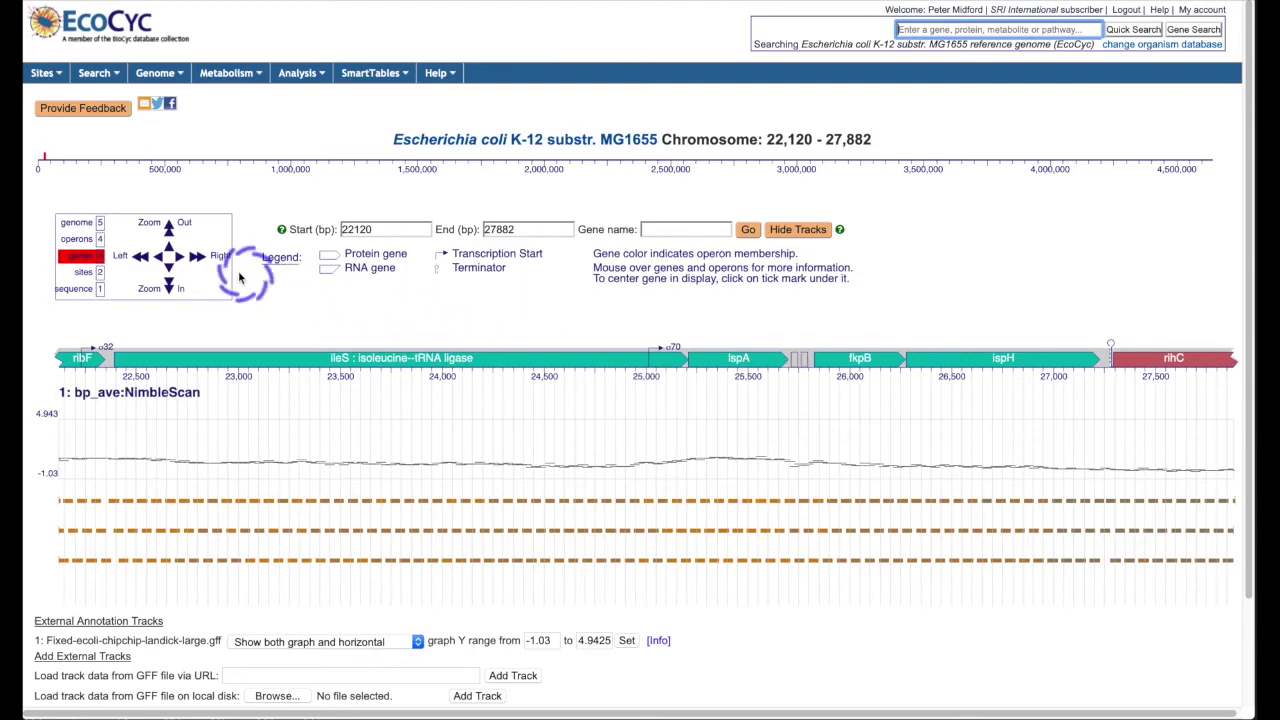
{"action": "left_click", "coordinate": [181, 257]}
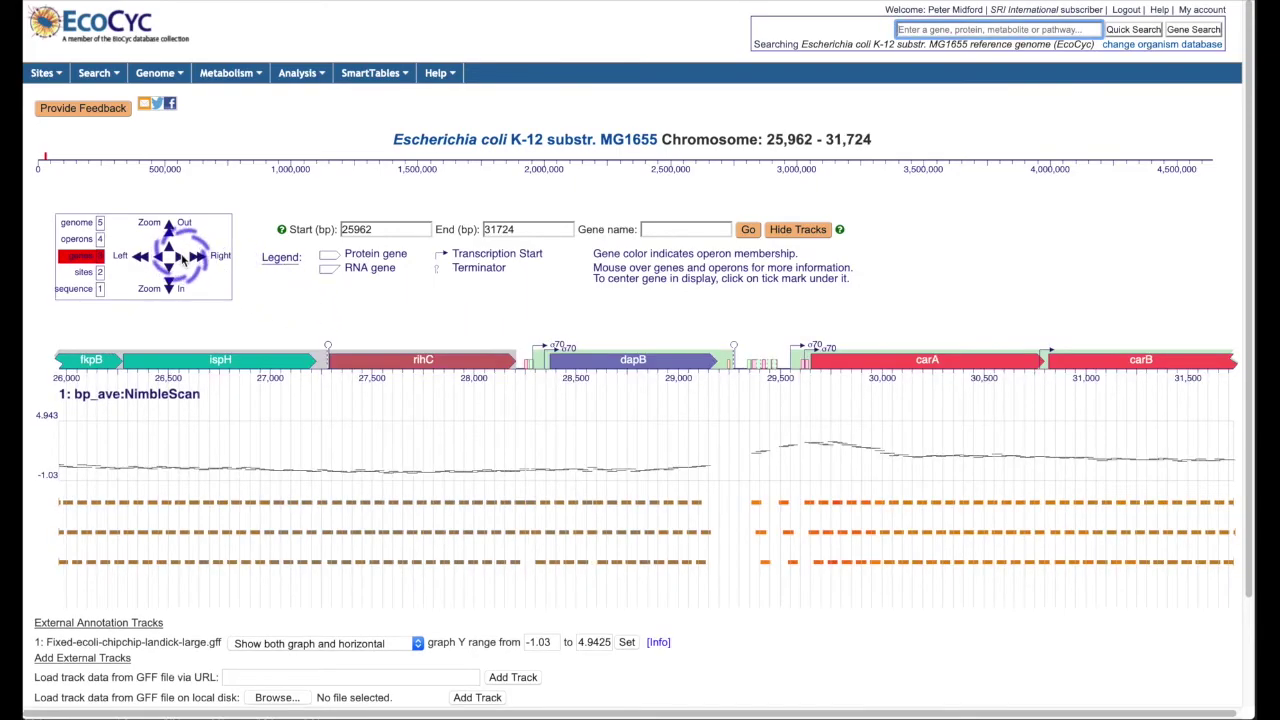